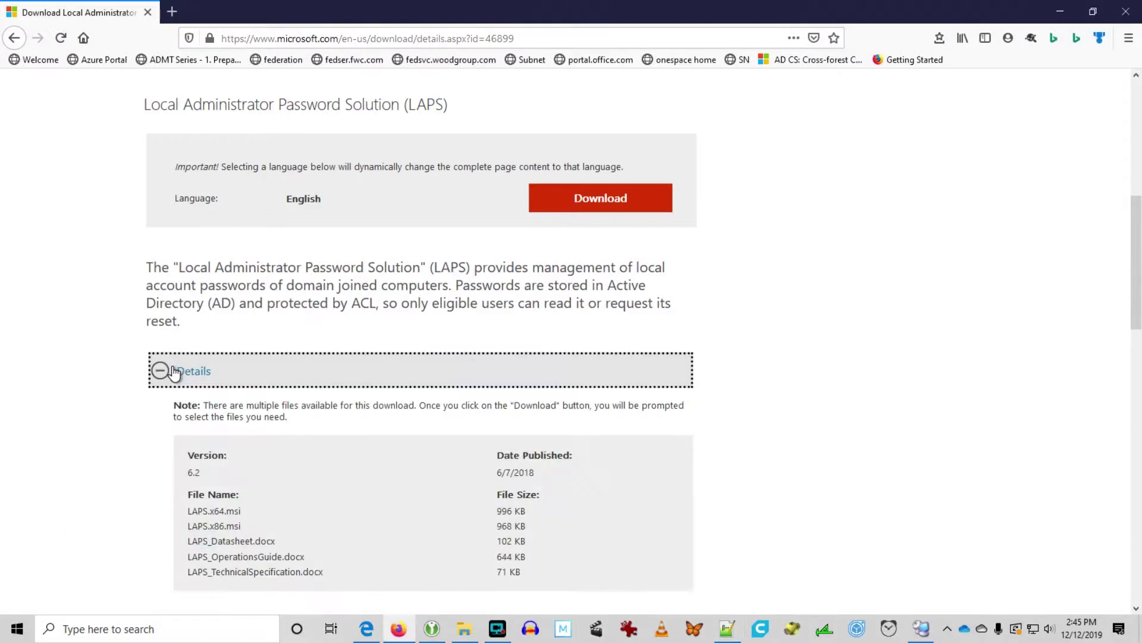
# Download all five LAPS files, saving the guides and the LAPS.x86.msi installer
pyautogui.scroll(-3, 293, 460)
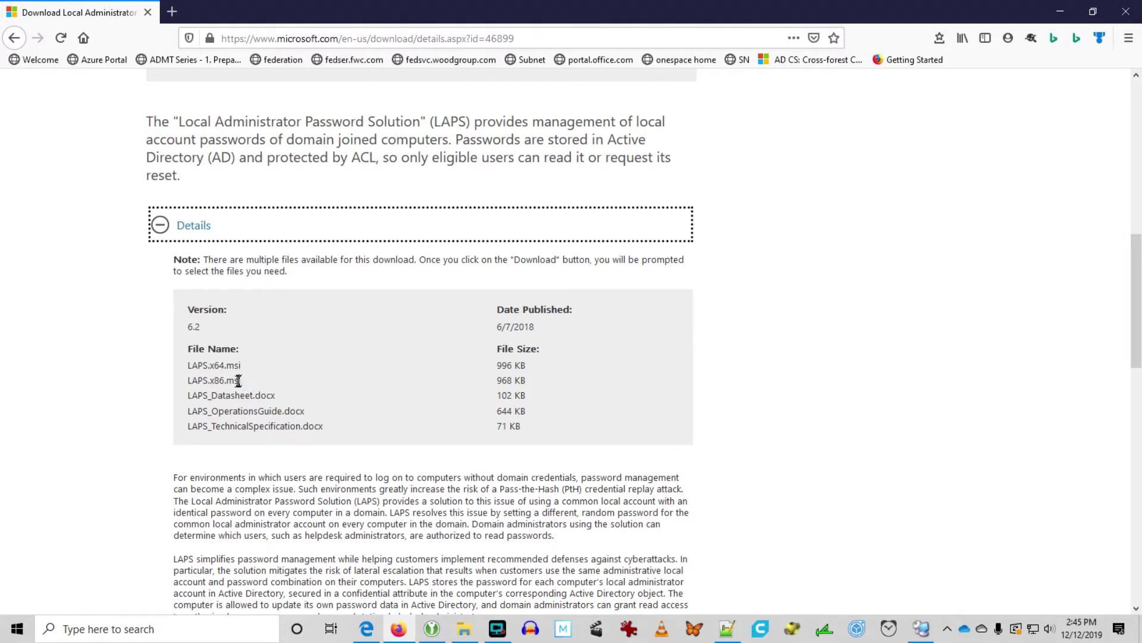
pyautogui.moveTo(227, 395); pyautogui.dragTo(237, 424)
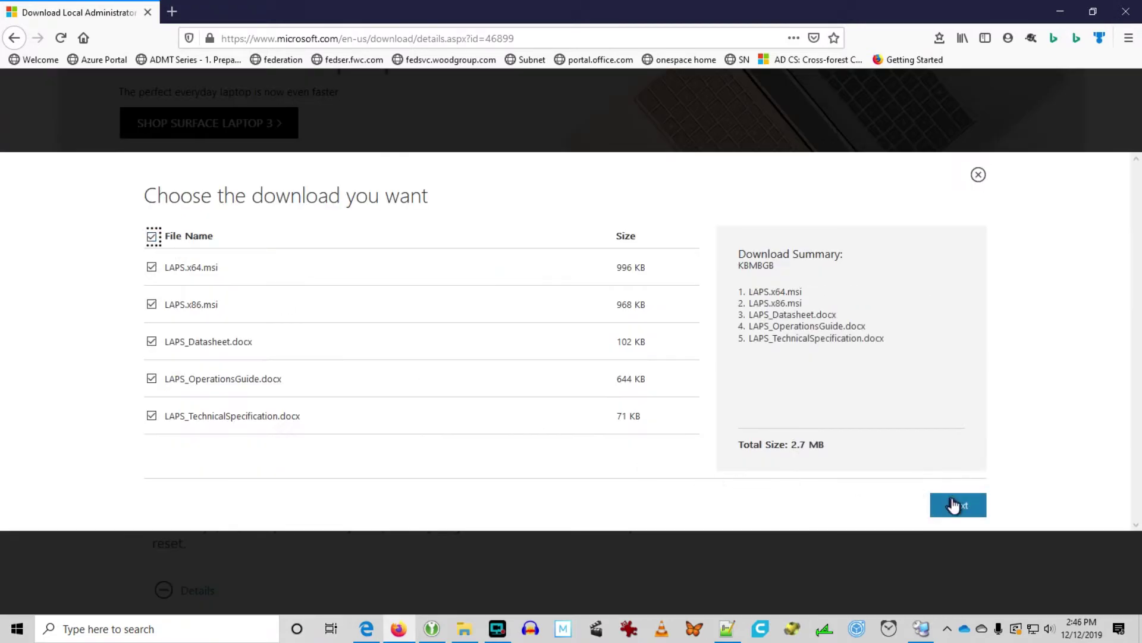
pyautogui.click(952, 506)
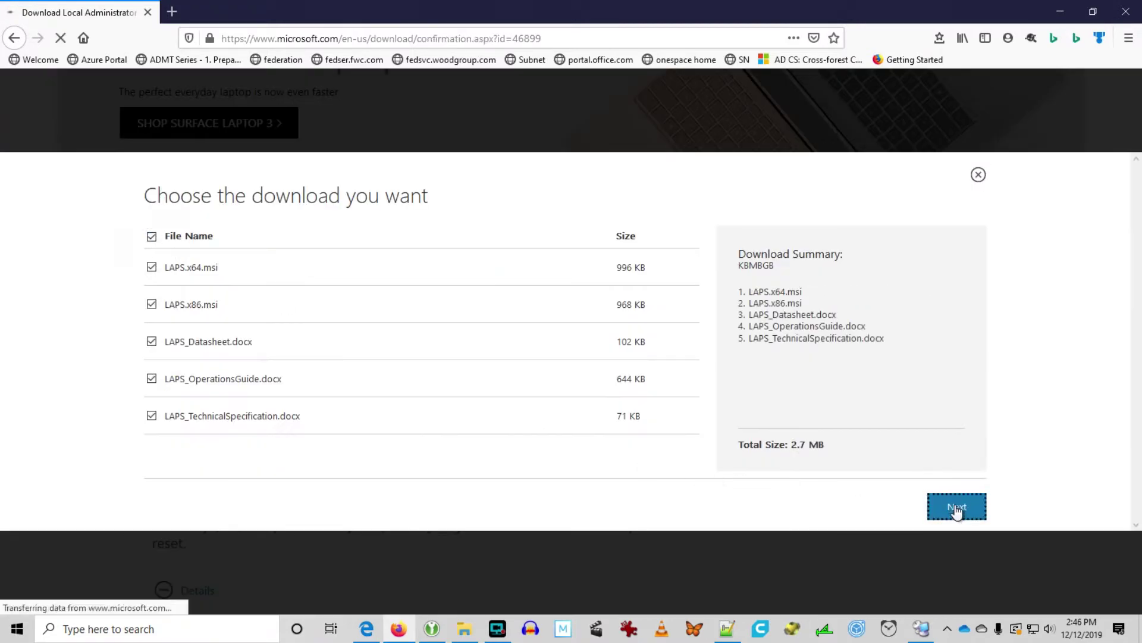
pyautogui.click(551, 345)
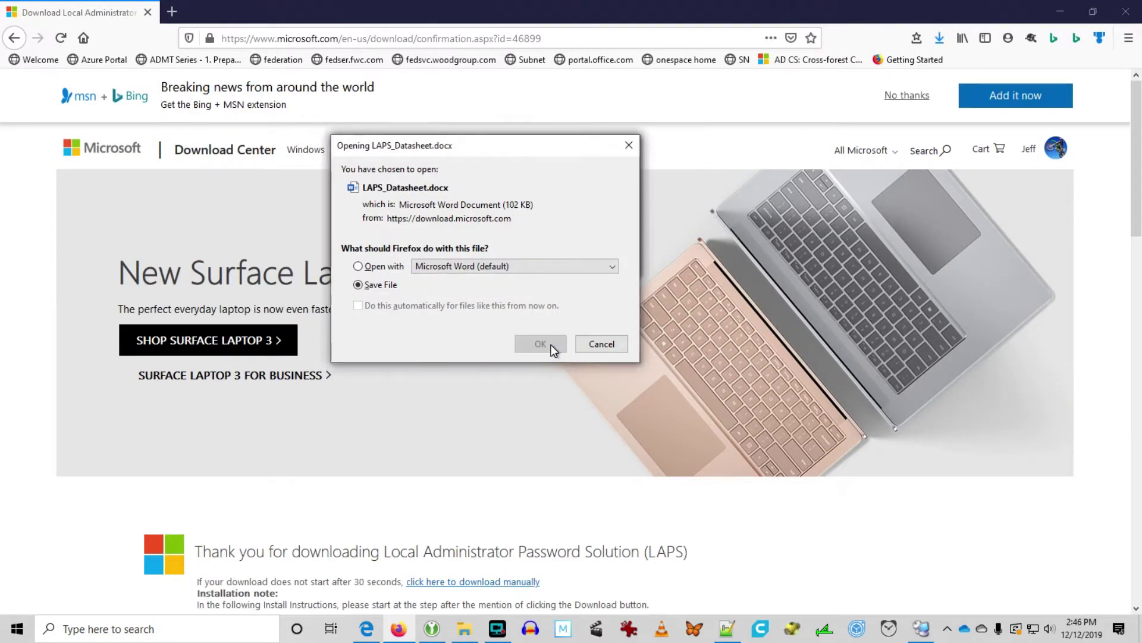
pyautogui.click(535, 255)
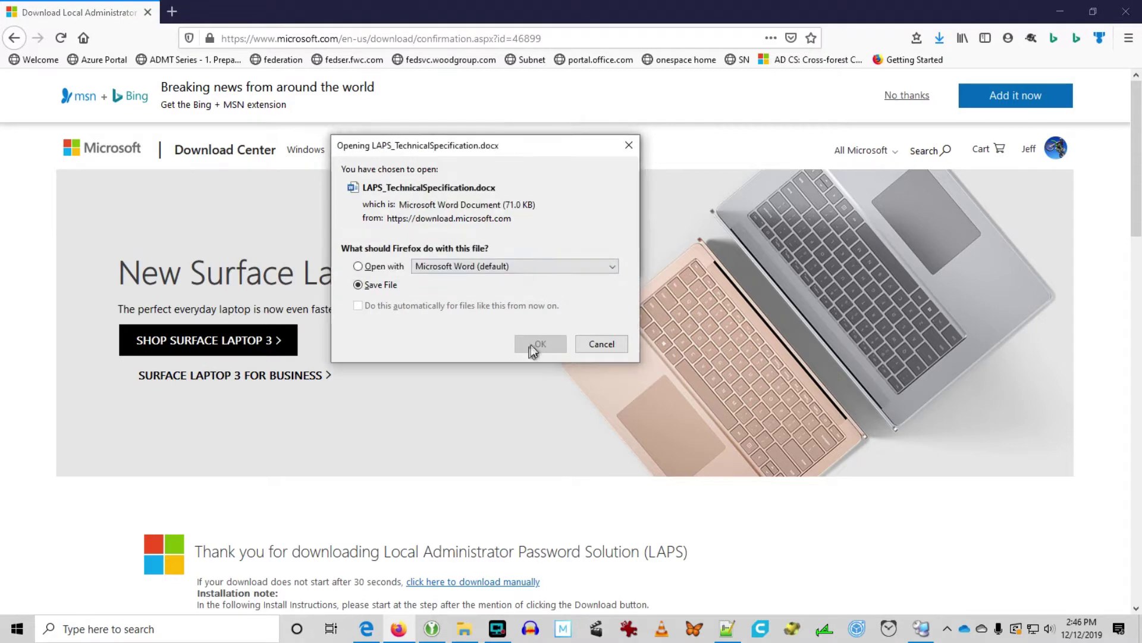
pyautogui.click(531, 344)
pyautogui.click(534, 256)
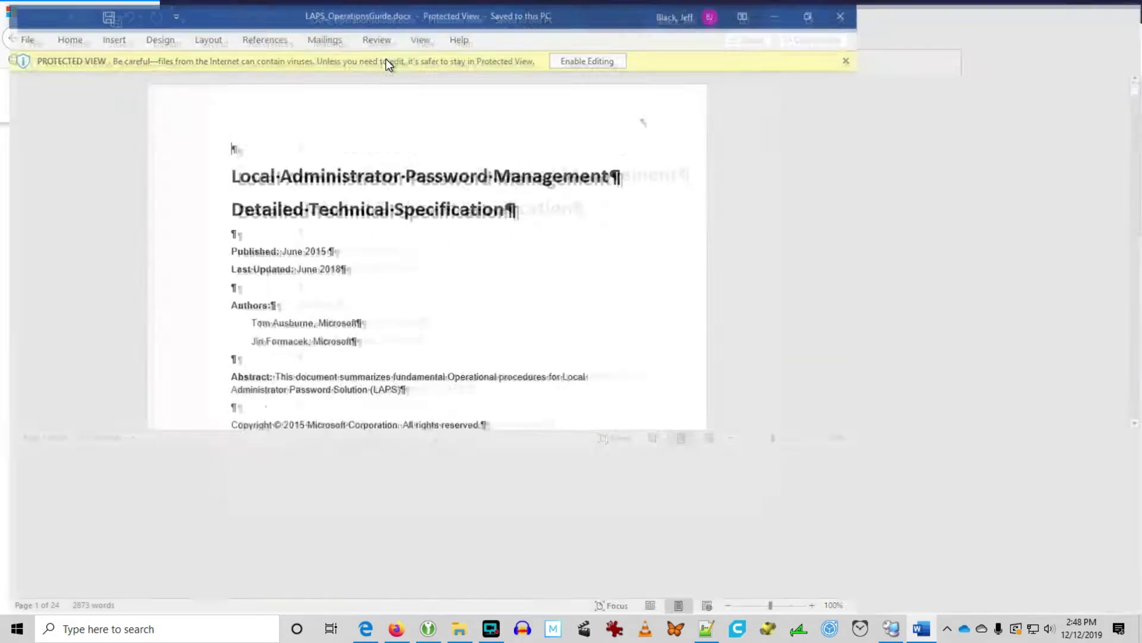
# Maximize Word, skim the Operations Guide table of contents, then minimize it
pyautogui.doubleClick(386, 58)
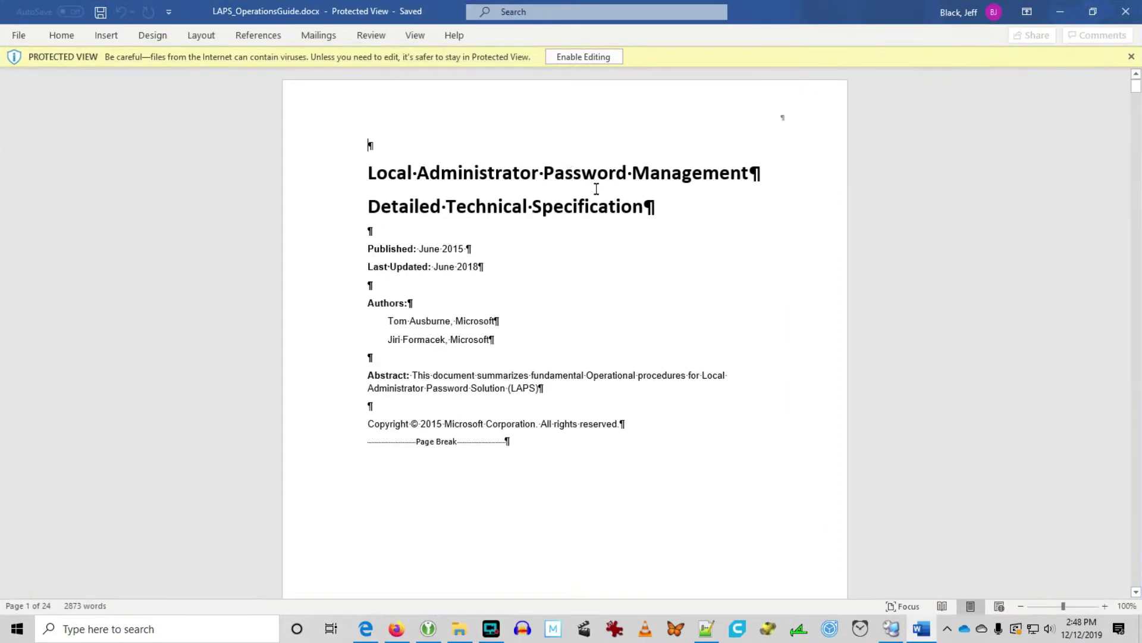
pyautogui.scroll(-6, 768, 339)
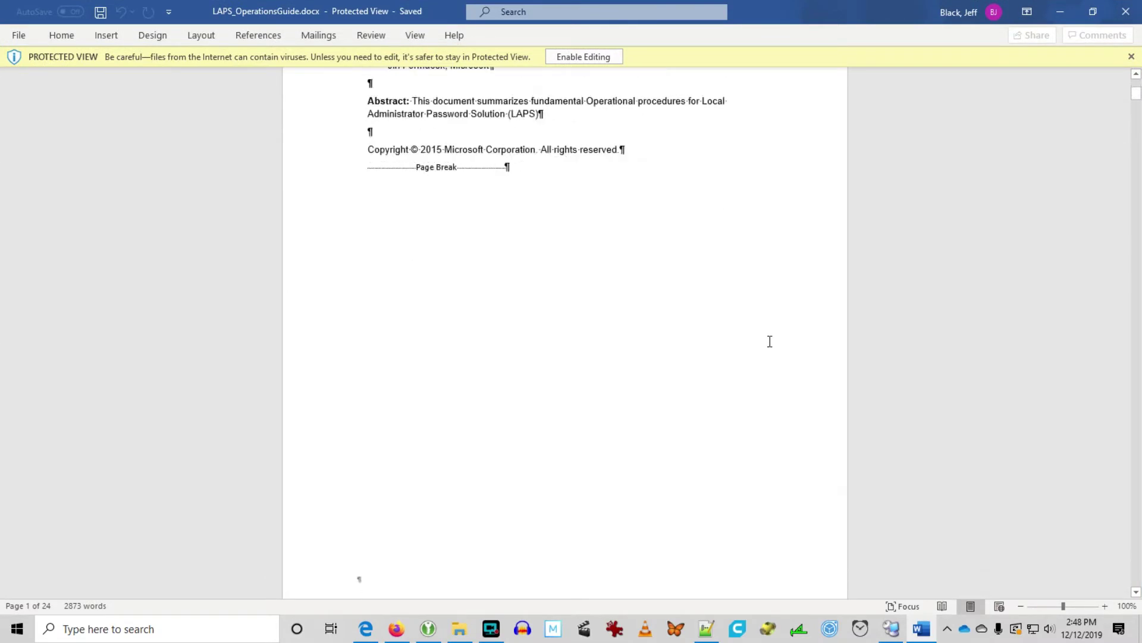
pyautogui.scroll(-5, 771, 345)
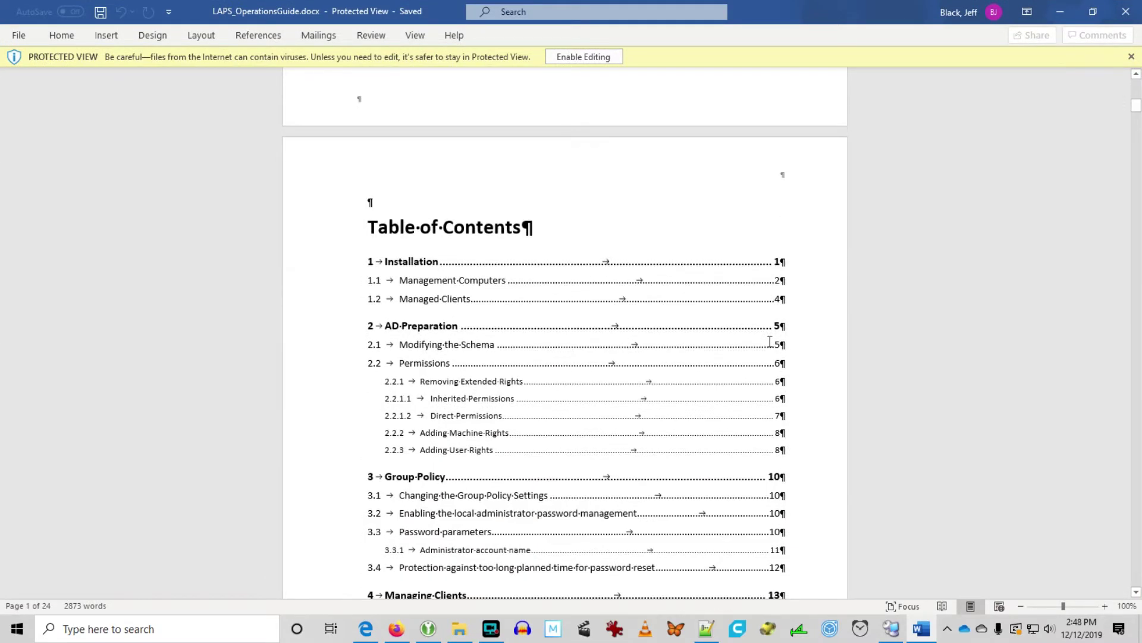
pyautogui.scroll(-5, 770, 341)
pyautogui.scroll(4, 770, 341)
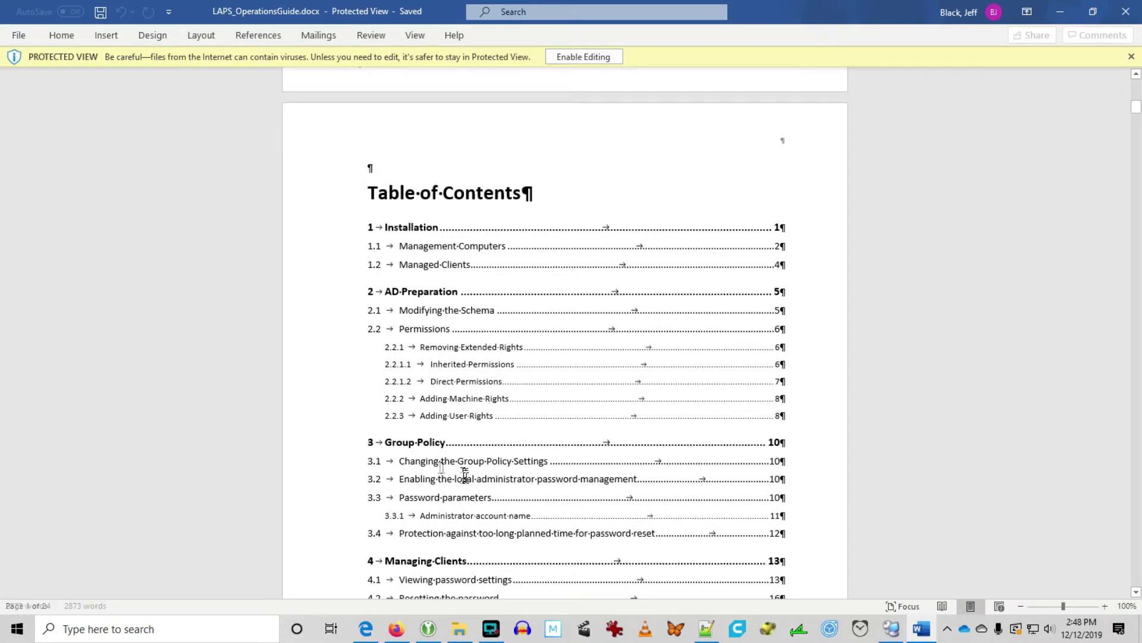
pyautogui.moveTo(442, 343)
pyautogui.mouseDown()
pyautogui.moveTo(492, 343)
pyautogui.moveTo(339, 357)
pyautogui.mouseUp()
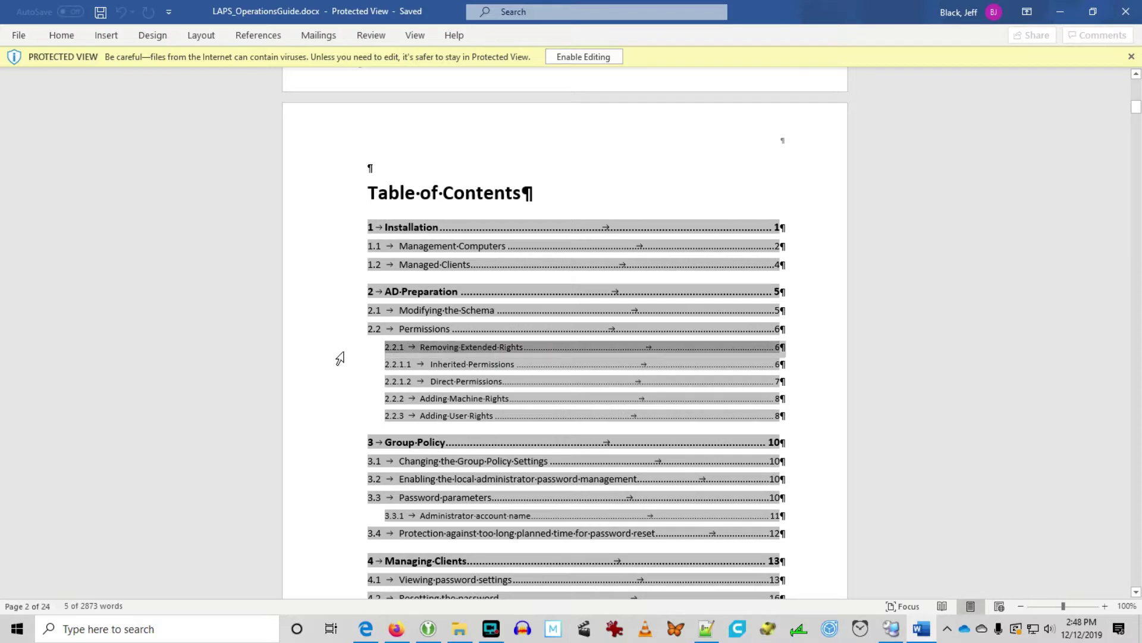
pyautogui.click(568, 211)
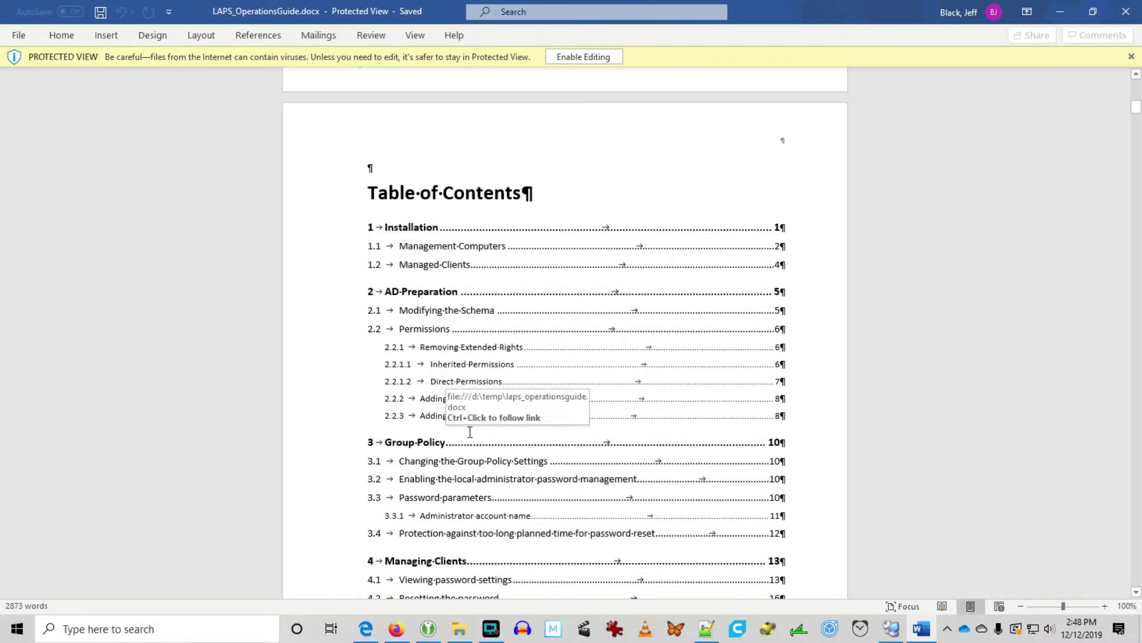
pyautogui.scroll(-10, 471, 433)
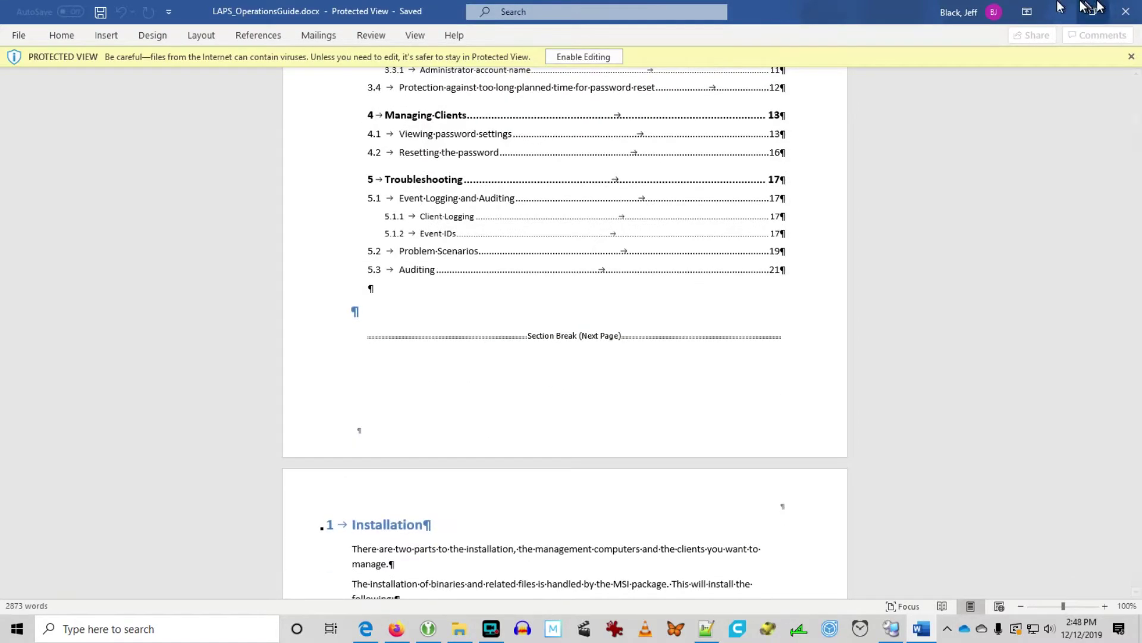
pyautogui.click(1062, 12)
# Paste the LAPS.x64 installer into the server's C:\Temp folder
pyautogui.doubleClick(498, 394)
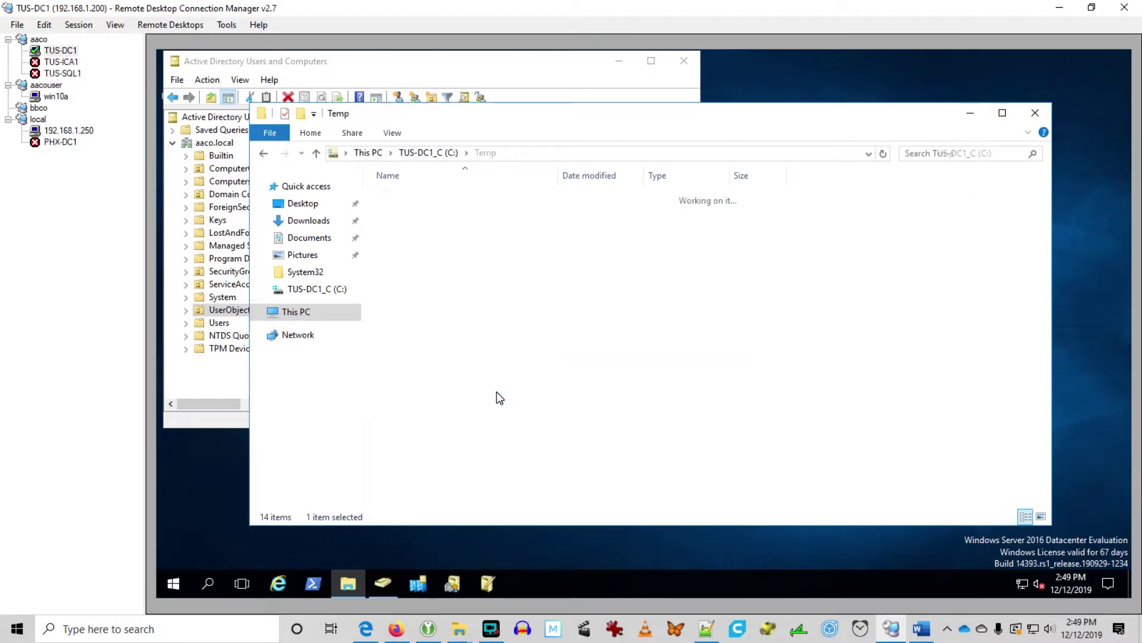
pyautogui.rightClick(499, 398)
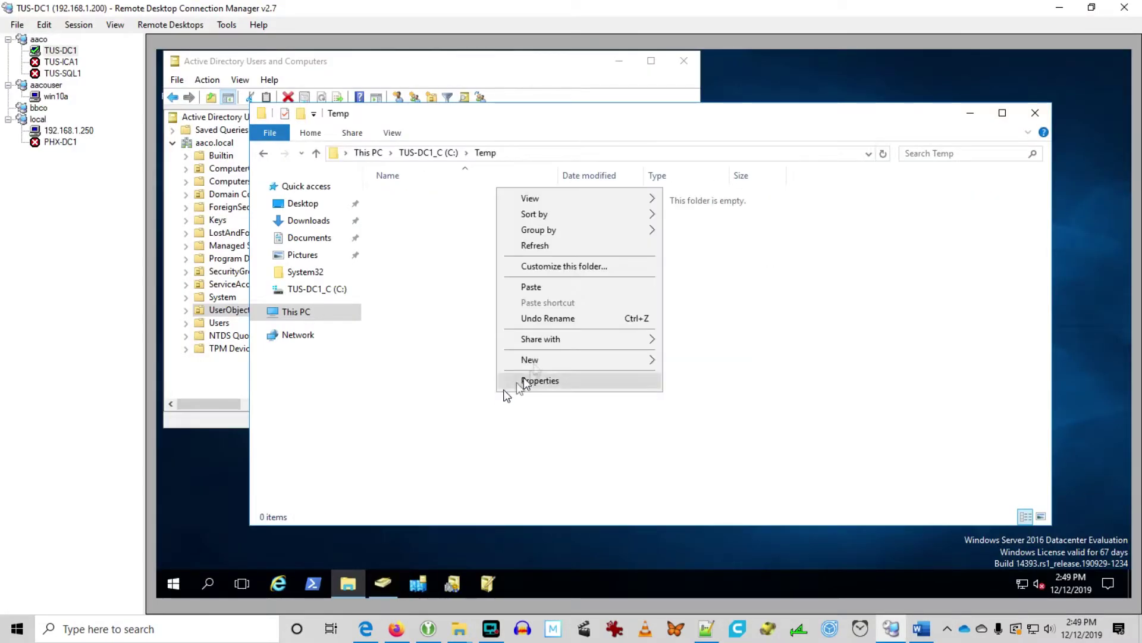
pyautogui.click(541, 288)
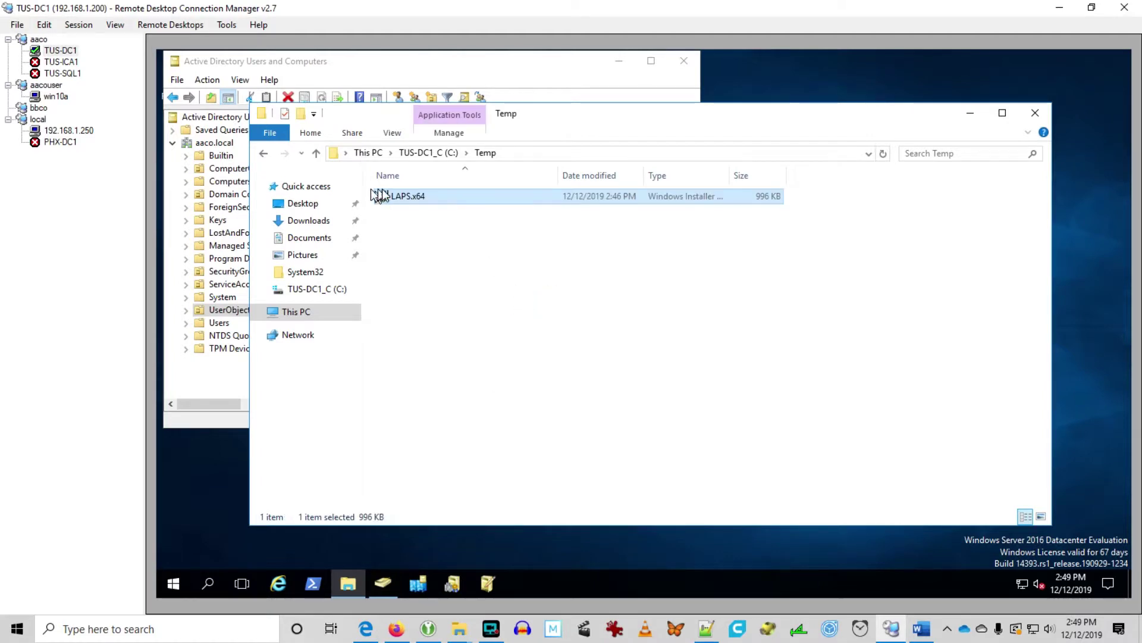
# Launch the LAPS.x64 setup and accept the licence terms to reach Custom Setup
pyautogui.doubleClick(395, 199)
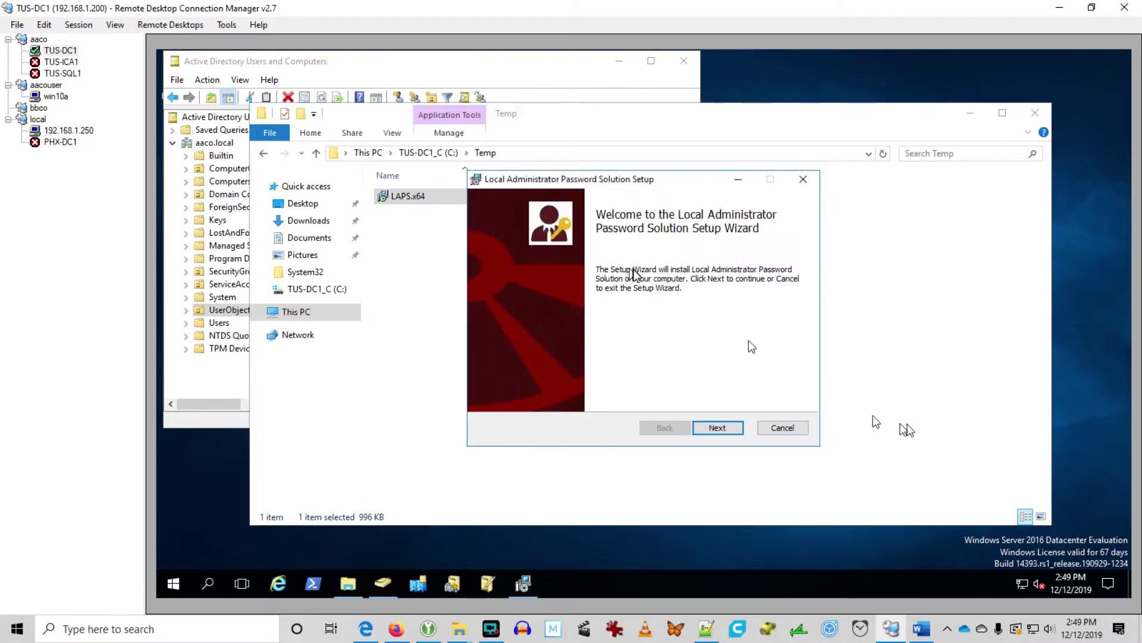
pyautogui.click(727, 428)
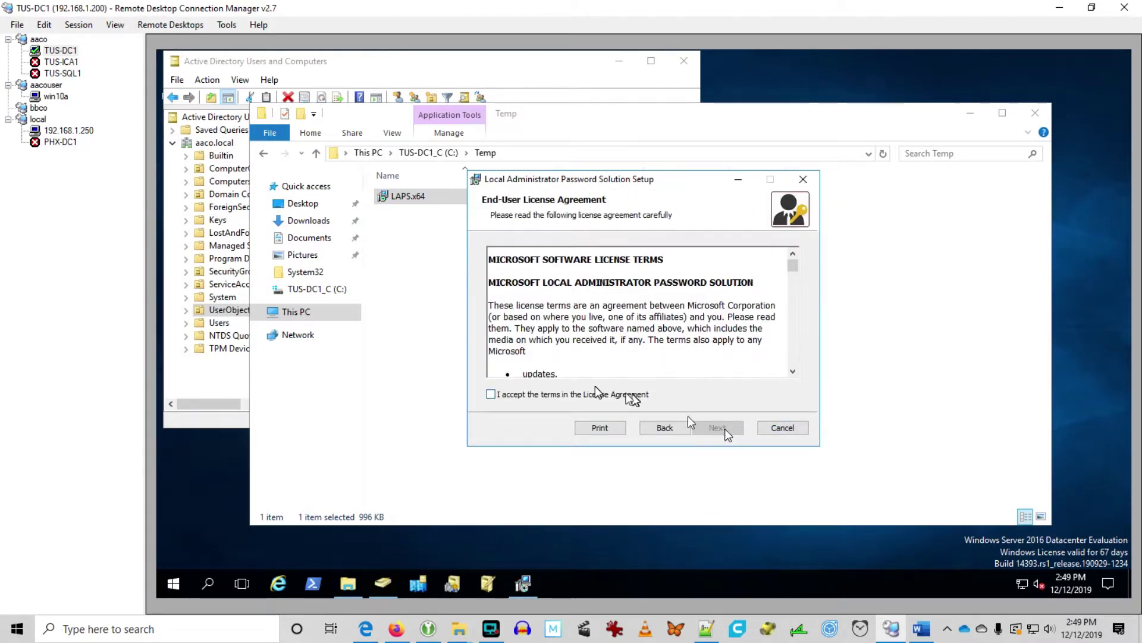
pyautogui.click(595, 393)
pyautogui.click(705, 428)
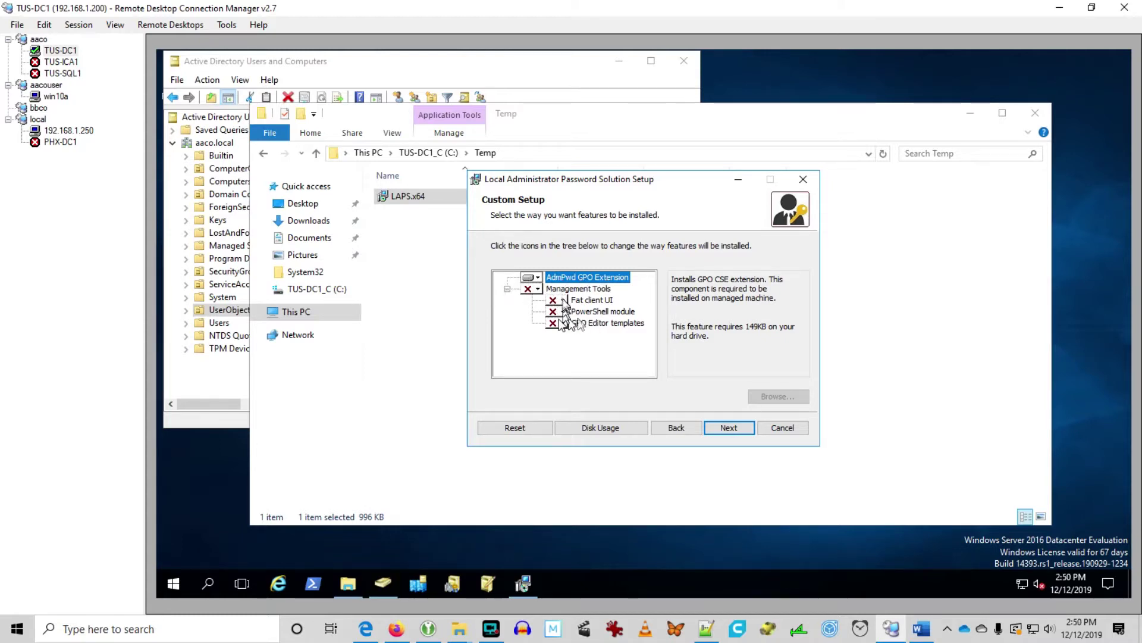
# Exclude the AdmPwd GPO Extension, install all Management Tools locally, and finish setup
pyautogui.click(534, 277)
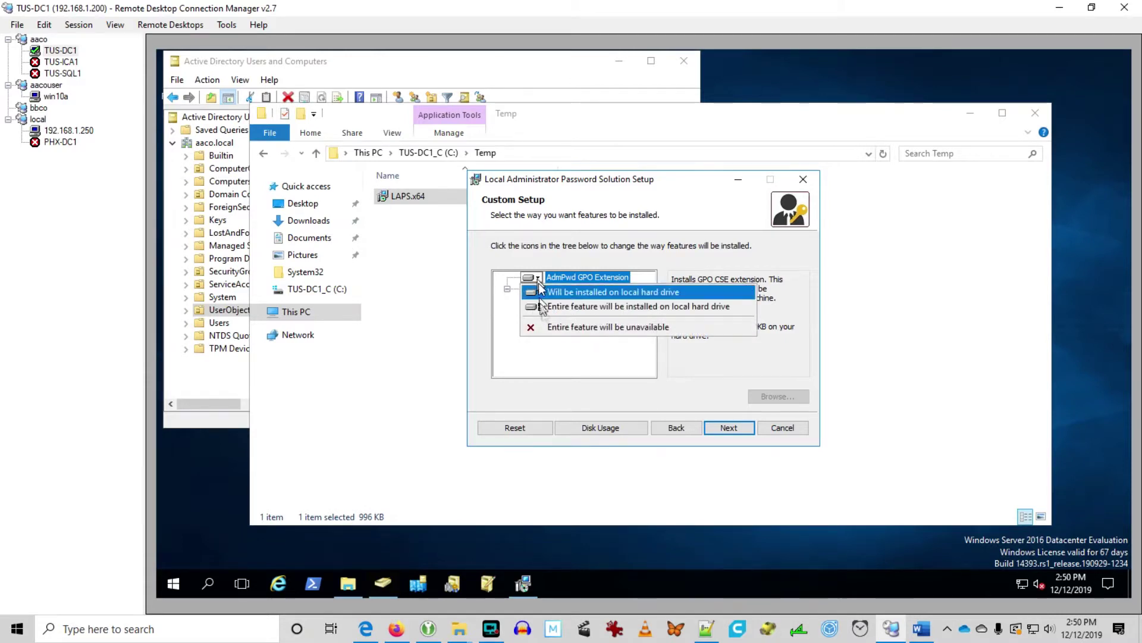
pyautogui.click(549, 325)
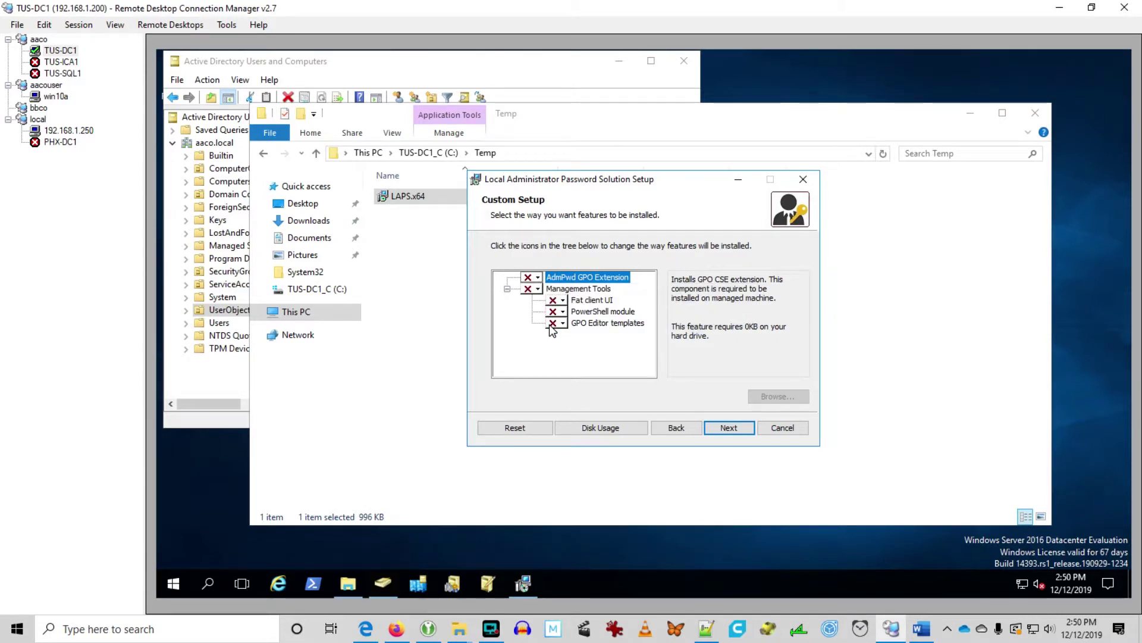
pyautogui.click(538, 289)
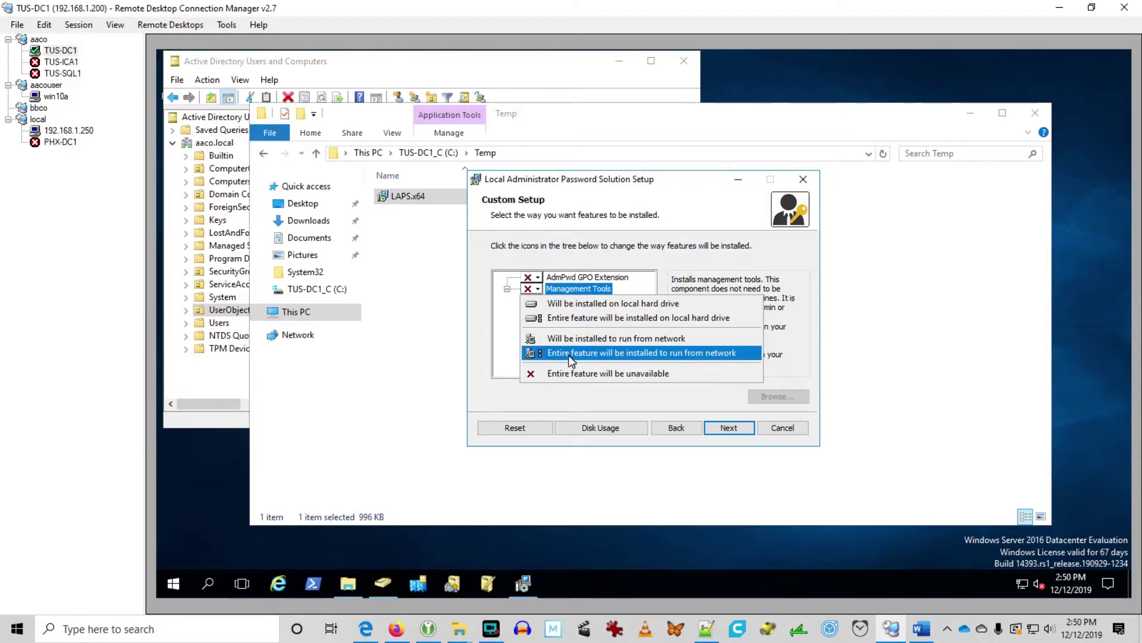
pyautogui.click(602, 317)
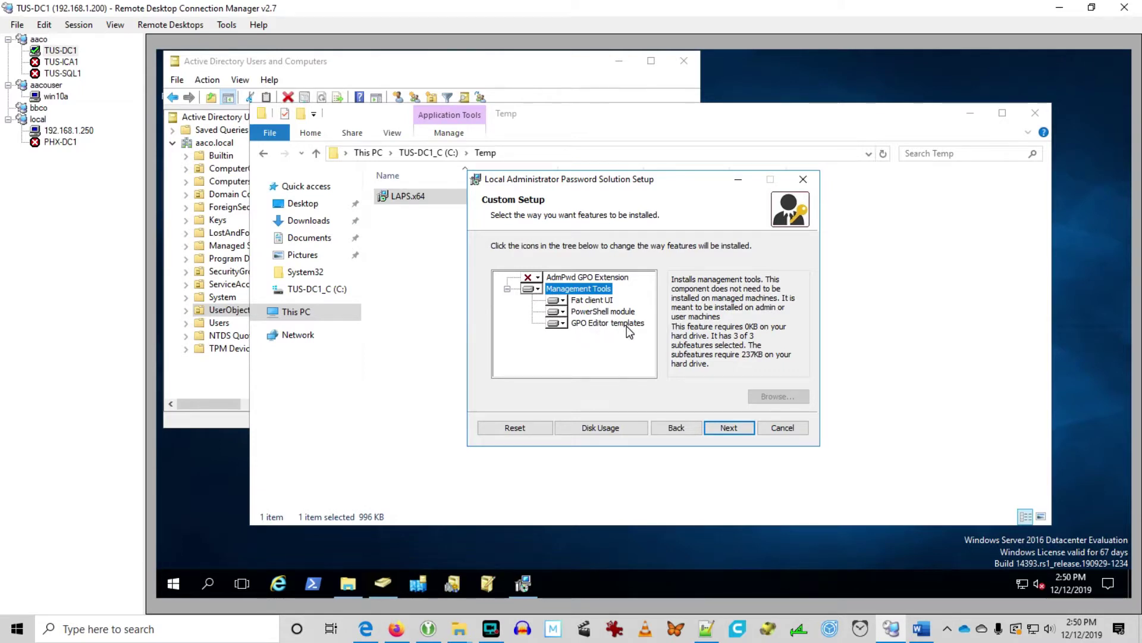
pyautogui.click(731, 425)
pyautogui.click(730, 426)
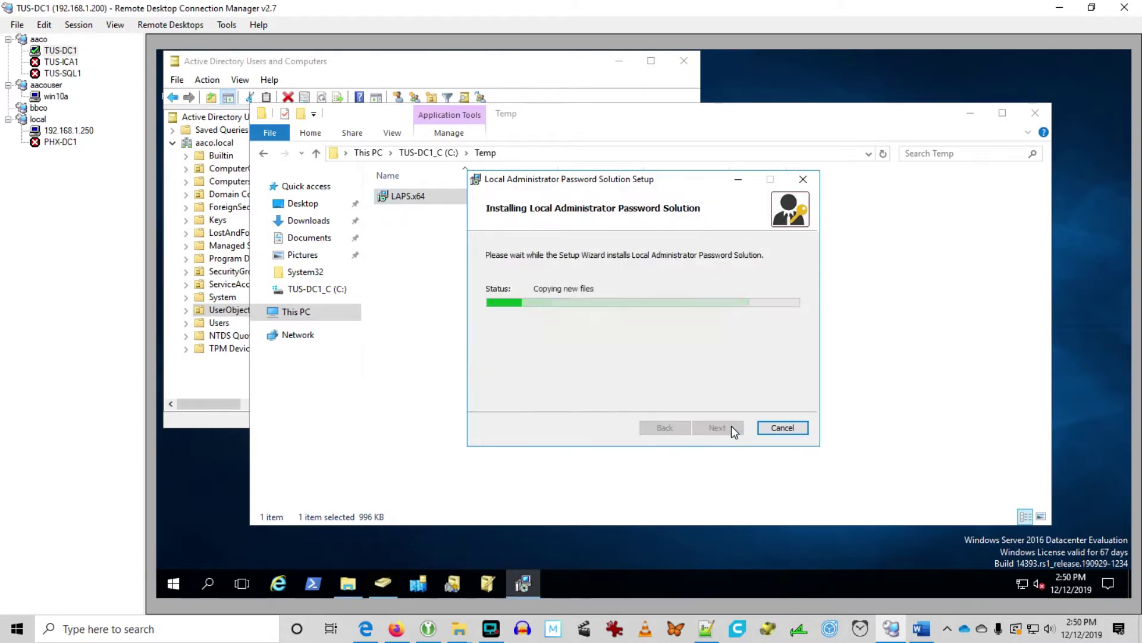
pyautogui.click(731, 426)
pyautogui.click(339, 173)
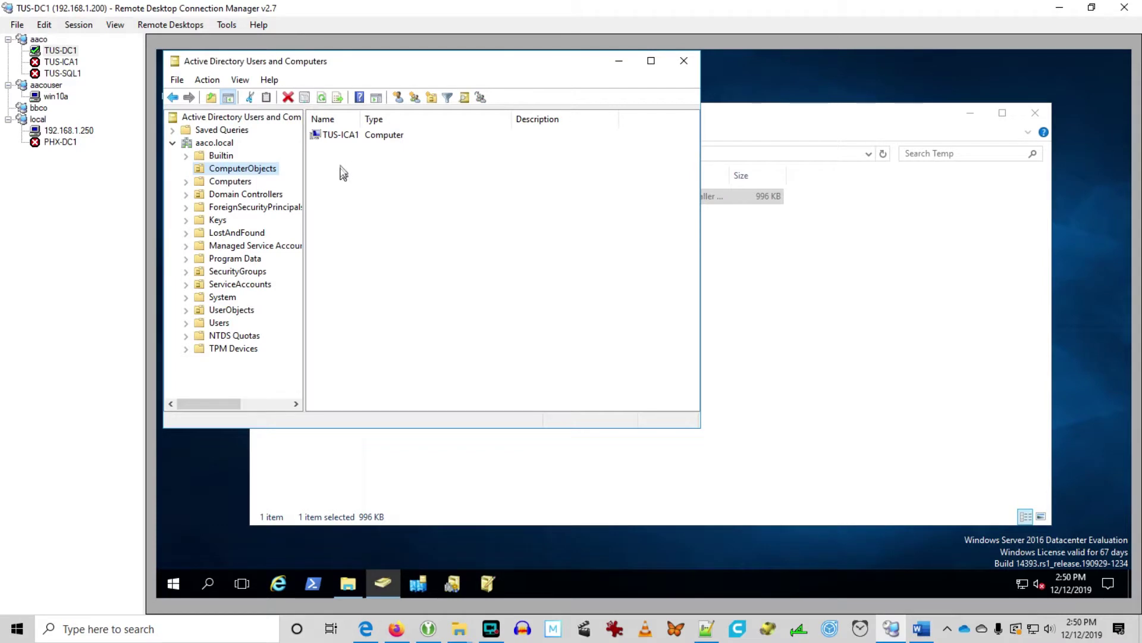
# Create a Workstations organizational unit under ComputerObjects in ADUC
pyautogui.click(230, 181)
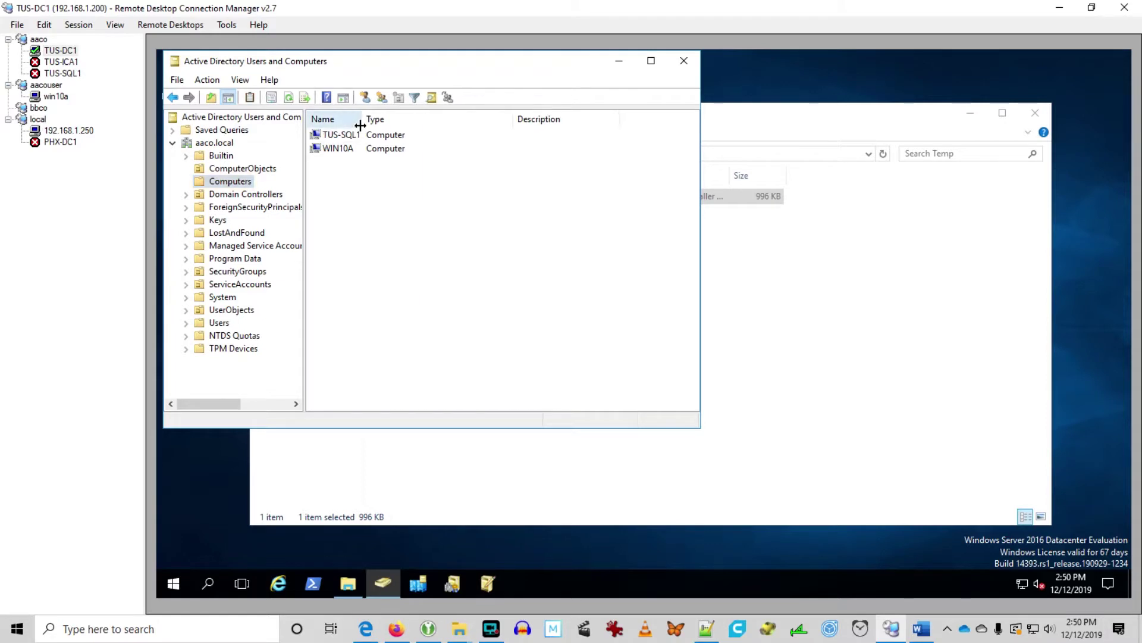
pyautogui.doubleClick(361, 125)
pyautogui.click(236, 172)
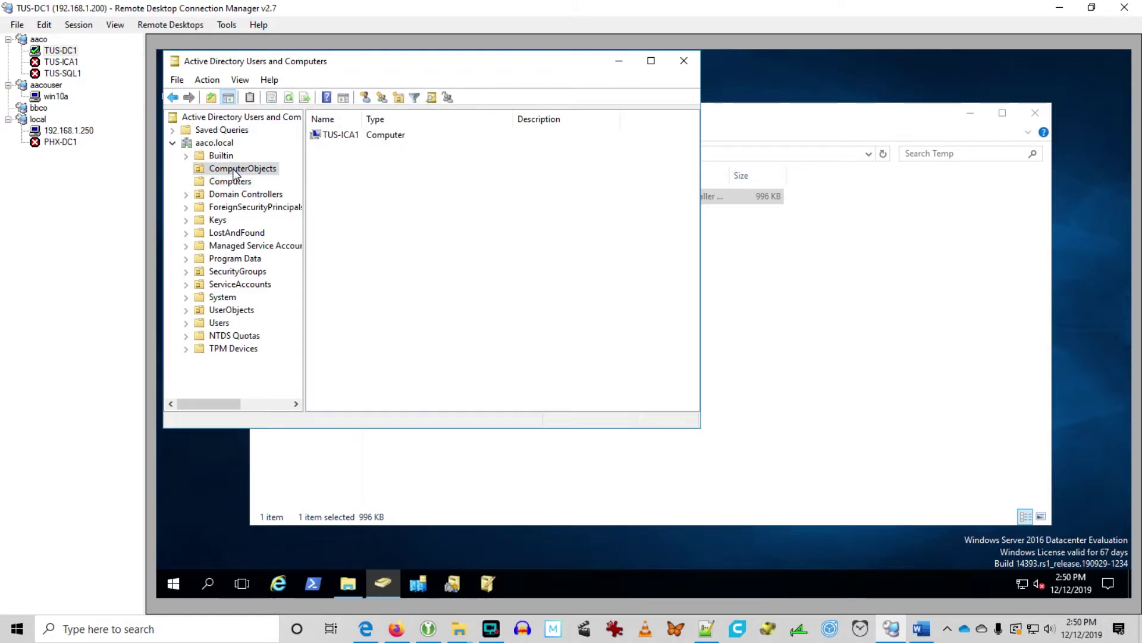
pyautogui.rightClick(237, 173)
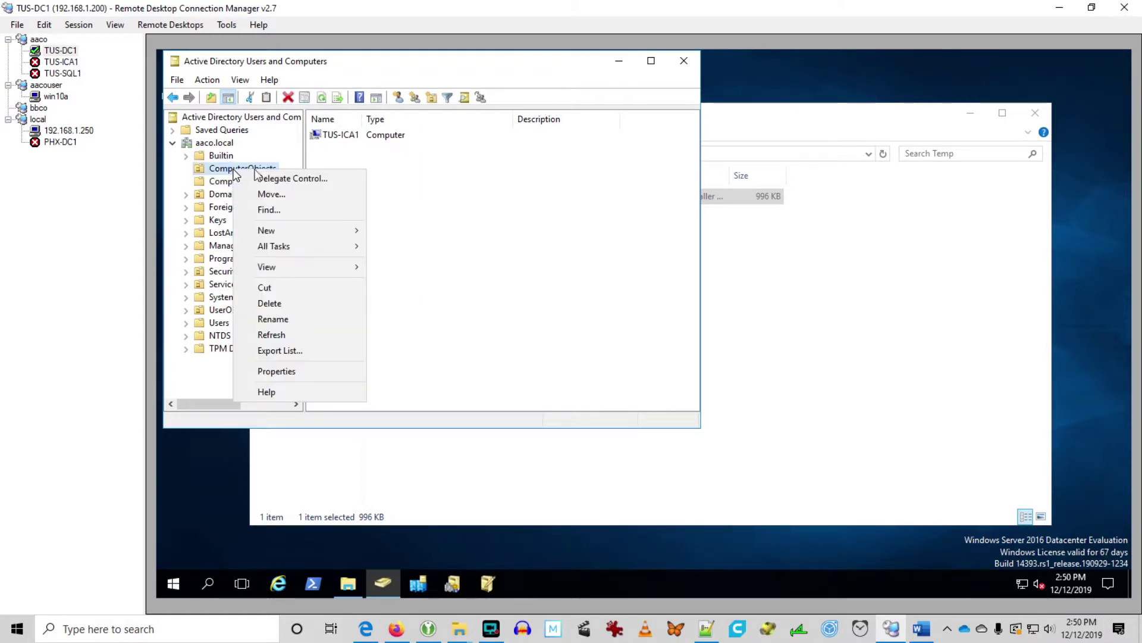
pyautogui.moveTo(308, 232)
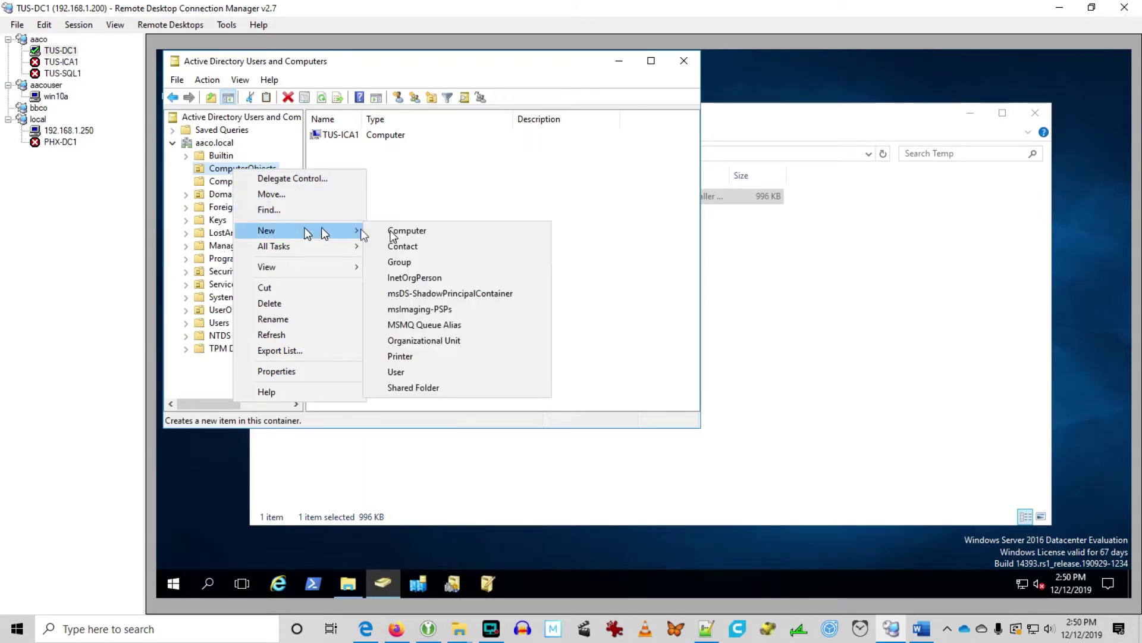
pyautogui.click(424, 341)
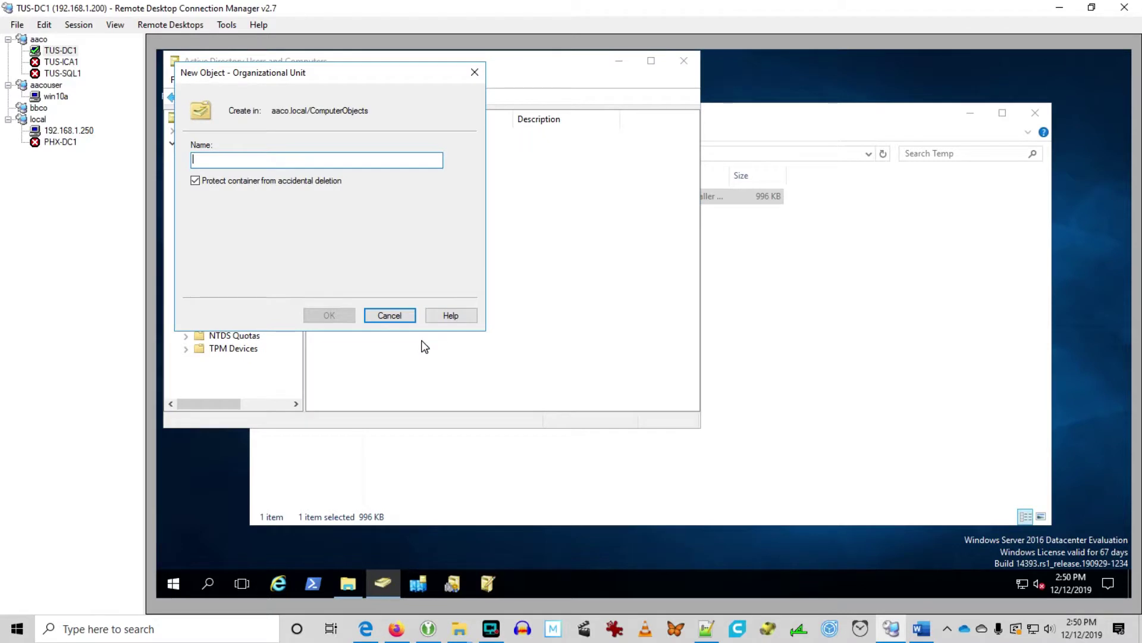
pyautogui.write('Workst')
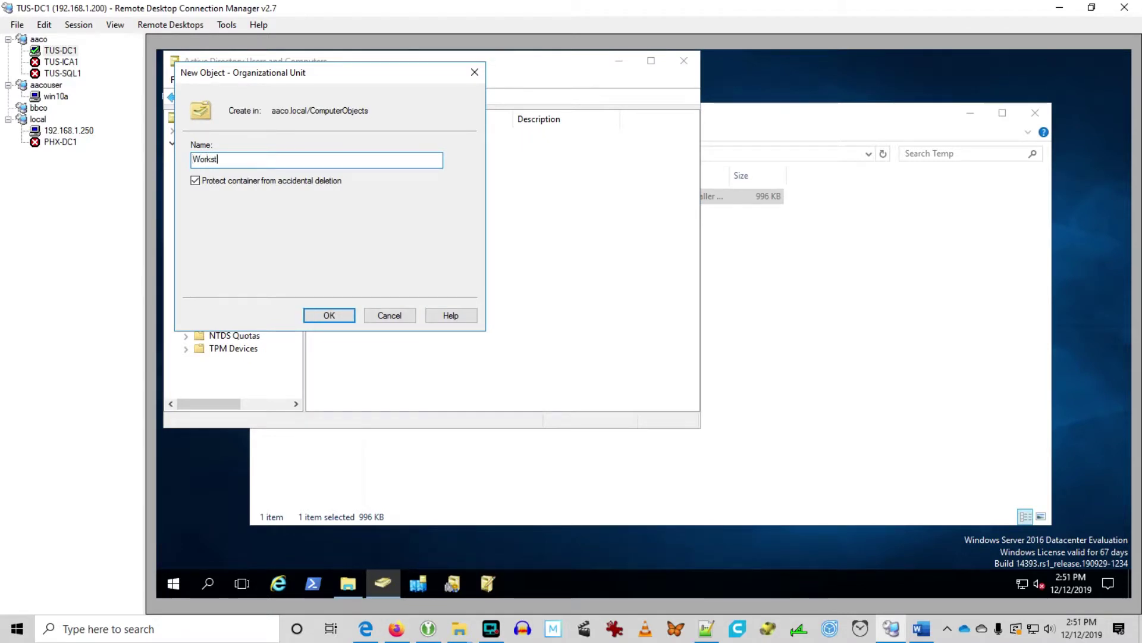
pyautogui.write('ations')
pyautogui.press('Return')
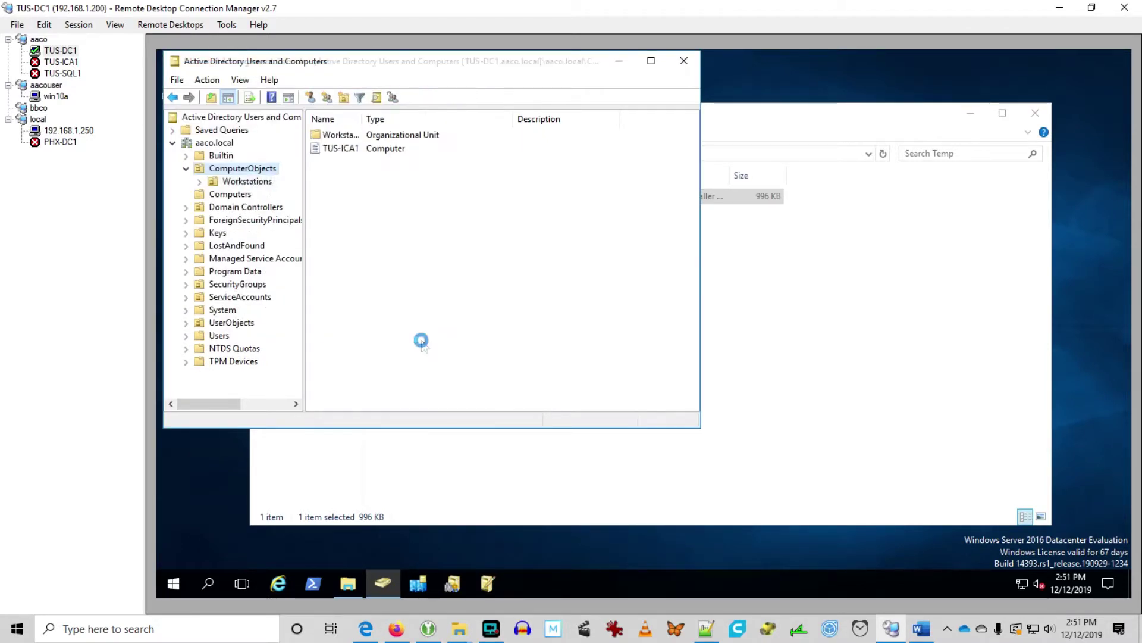
pyautogui.press('Return')
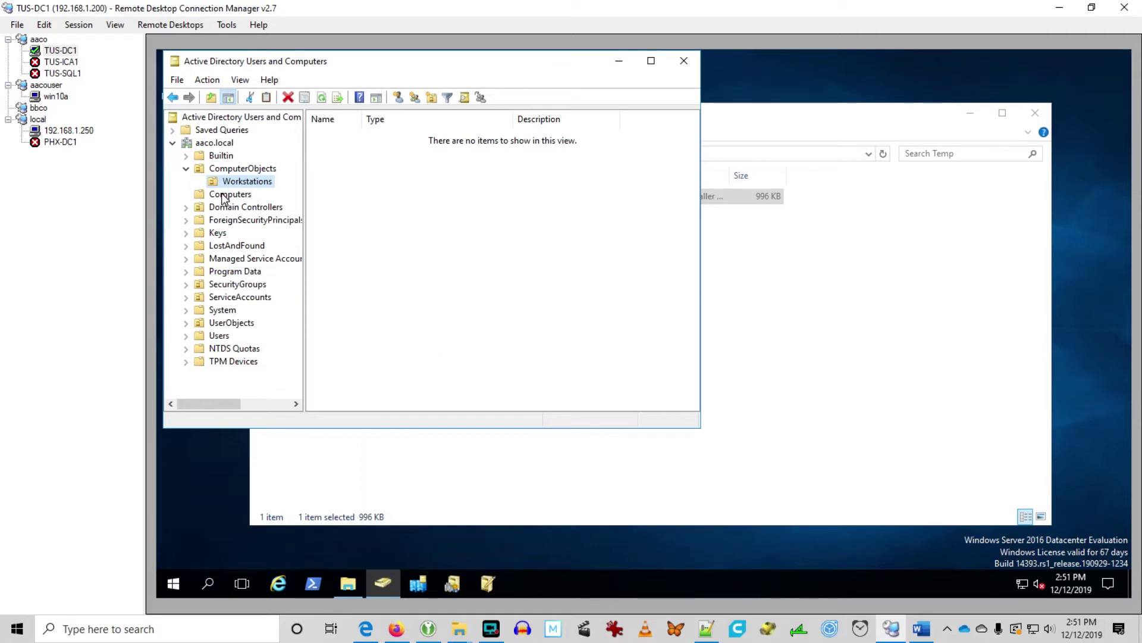
# Create a Servers organizational unit under ComputerObjects
pyautogui.rightClick(262, 171)
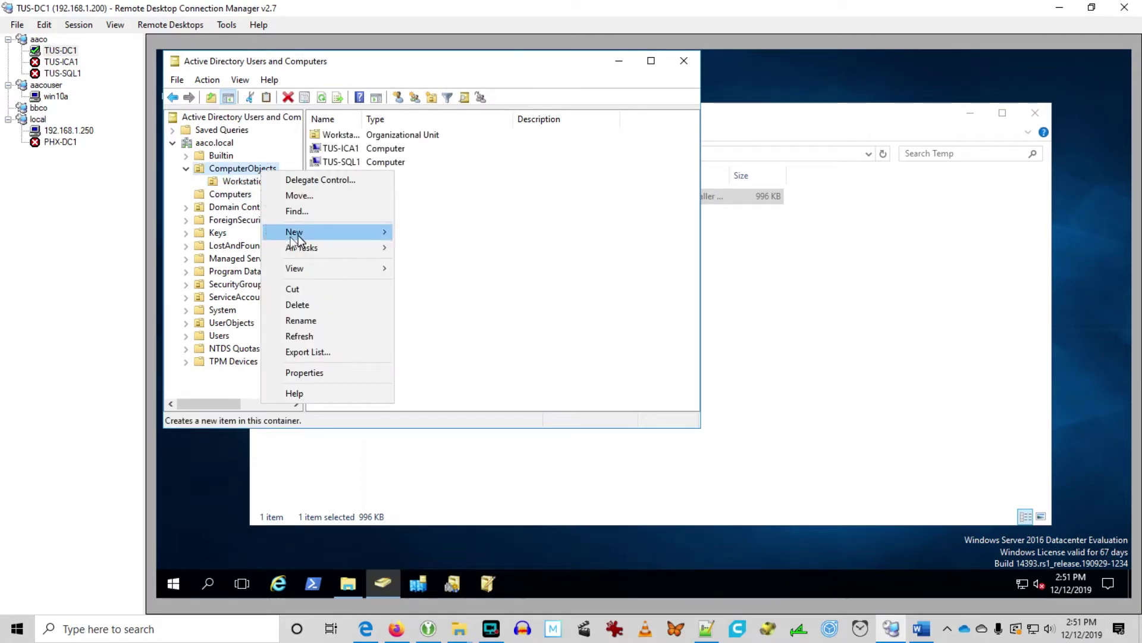
pyautogui.moveTo(321, 234)
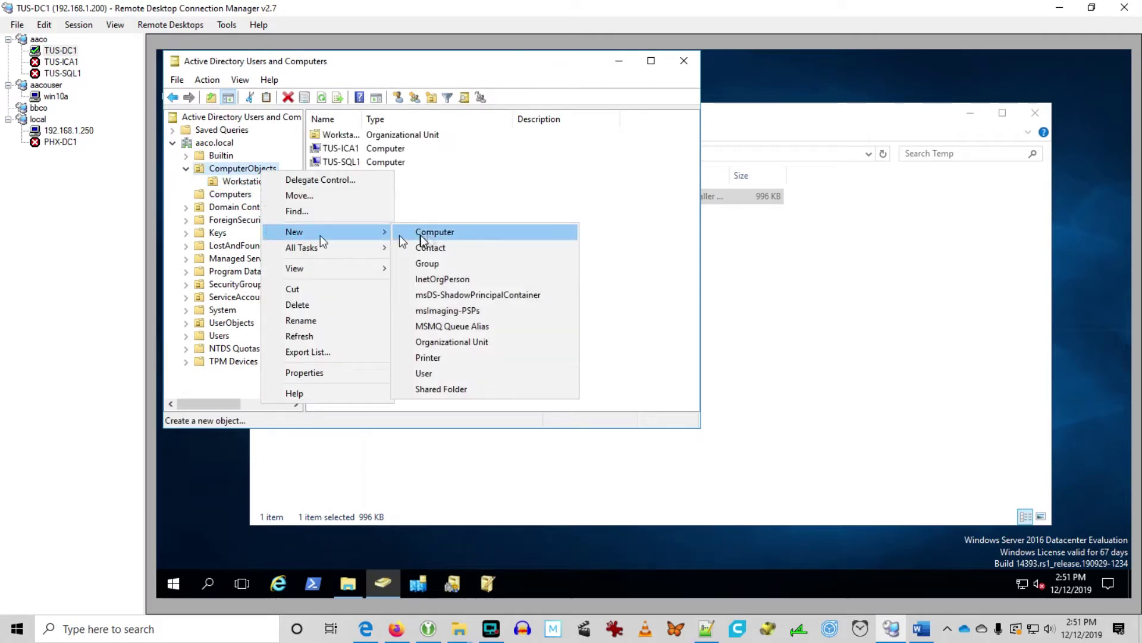
pyautogui.click(464, 343)
pyautogui.write('Servers')
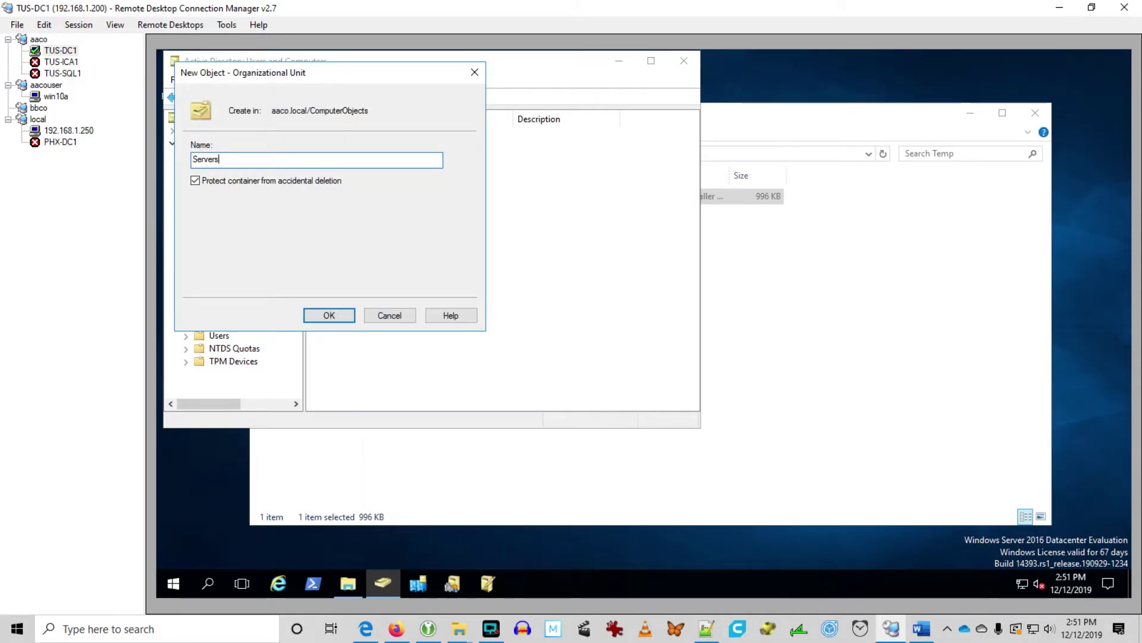
pyautogui.press('Return')
# Move WIN10A from the Computers container into the Workstations OU
pyautogui.click(222, 193)
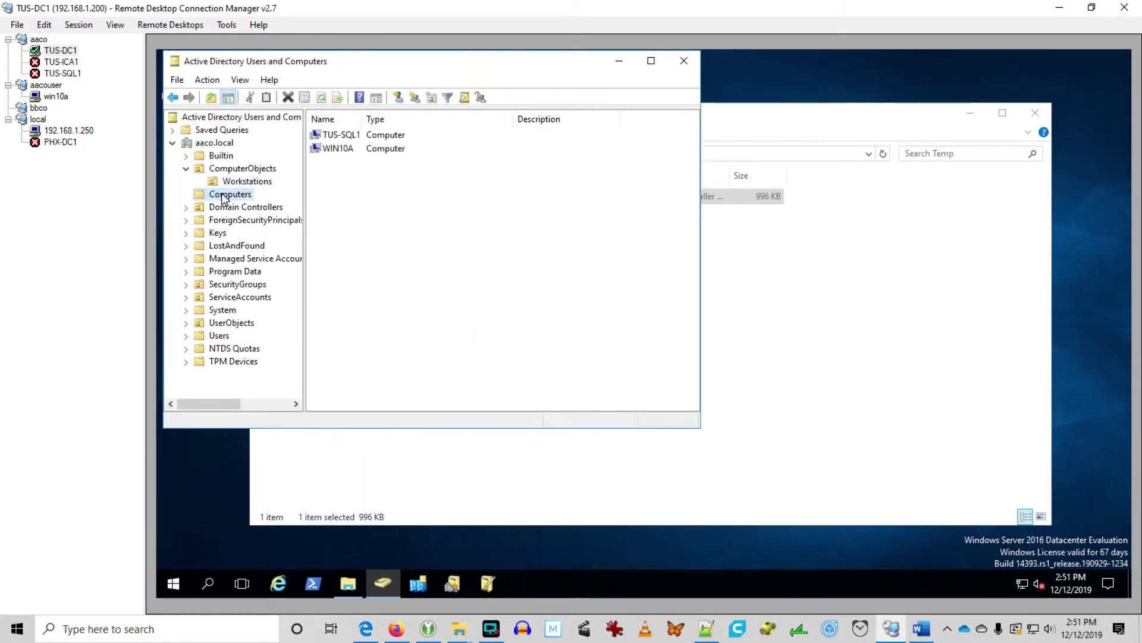
pyautogui.moveTo(345, 153); pyautogui.dragTo(260, 182)
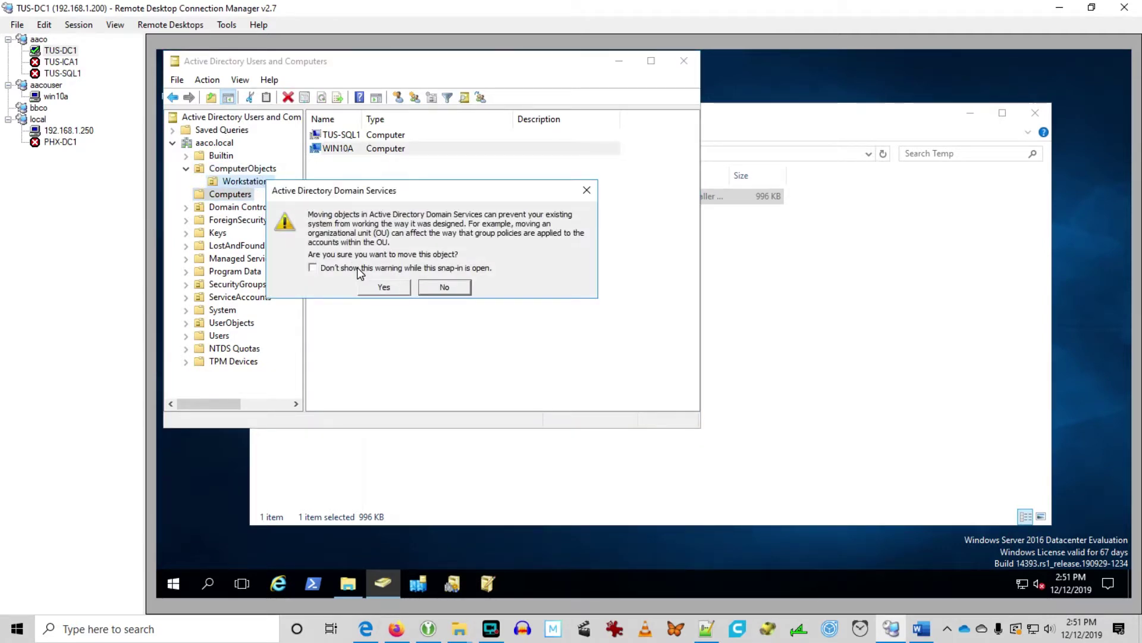
pyautogui.click(383, 288)
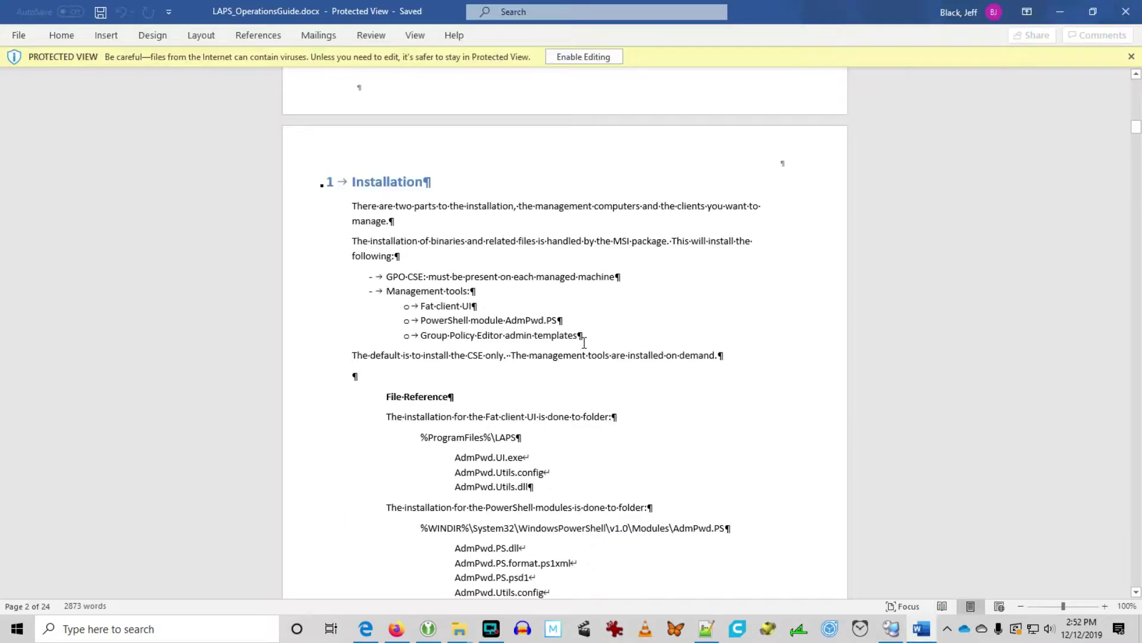
# Scroll to the Installation section and highlight the phrase on the installation's two parts
pyautogui.scroll(-1, 583, 344)
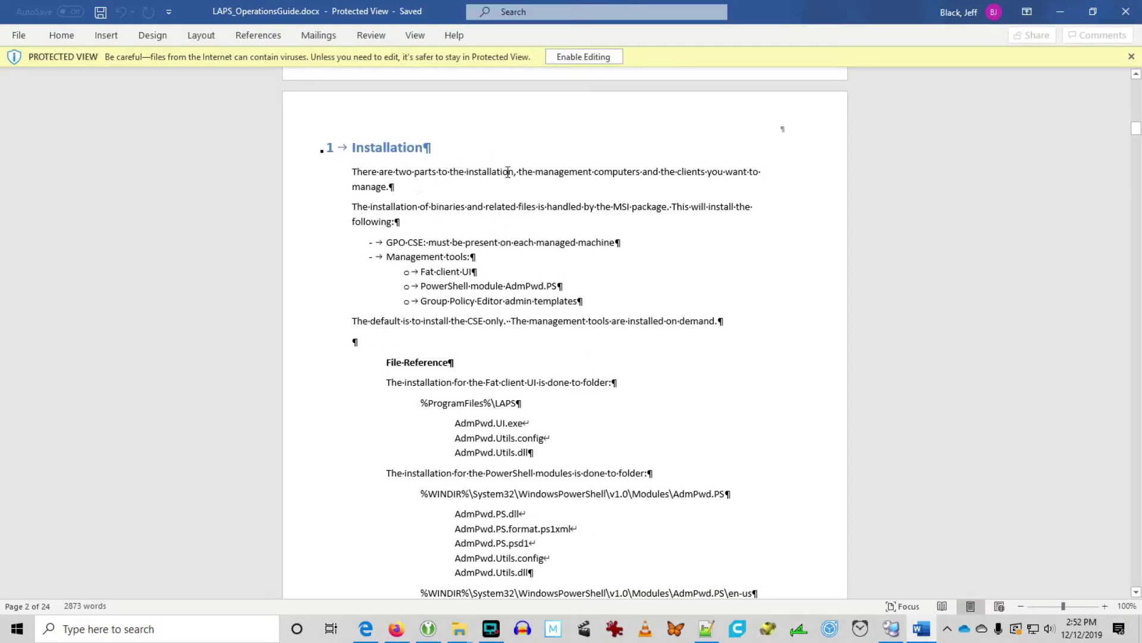
pyautogui.moveTo(507, 172); pyautogui.dragTo(675, 174)
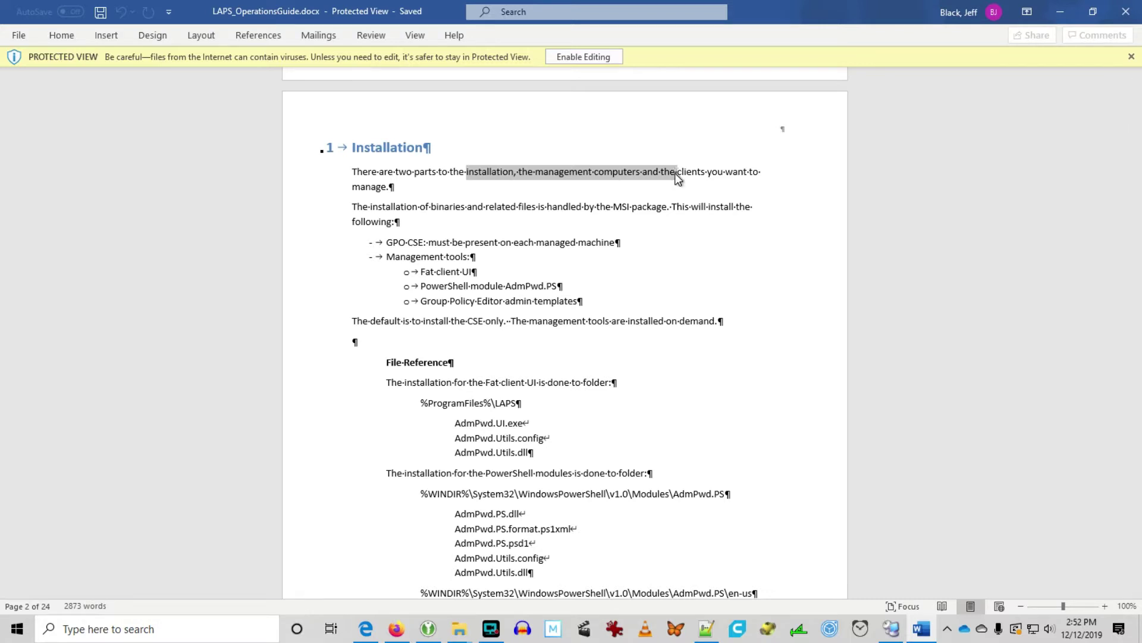
# Minimize Word and launch LAPS UI from the LAPS folder in TUS-DC1's Start menu
pyautogui.click(1062, 15)
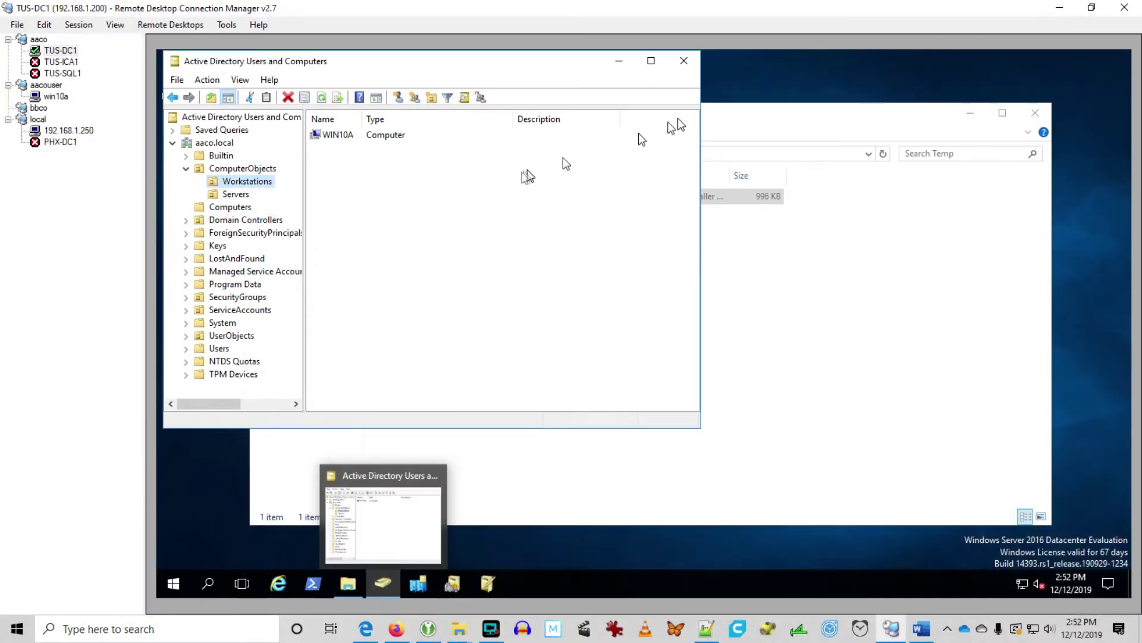
pyautogui.click(777, 317)
pyautogui.click(173, 584)
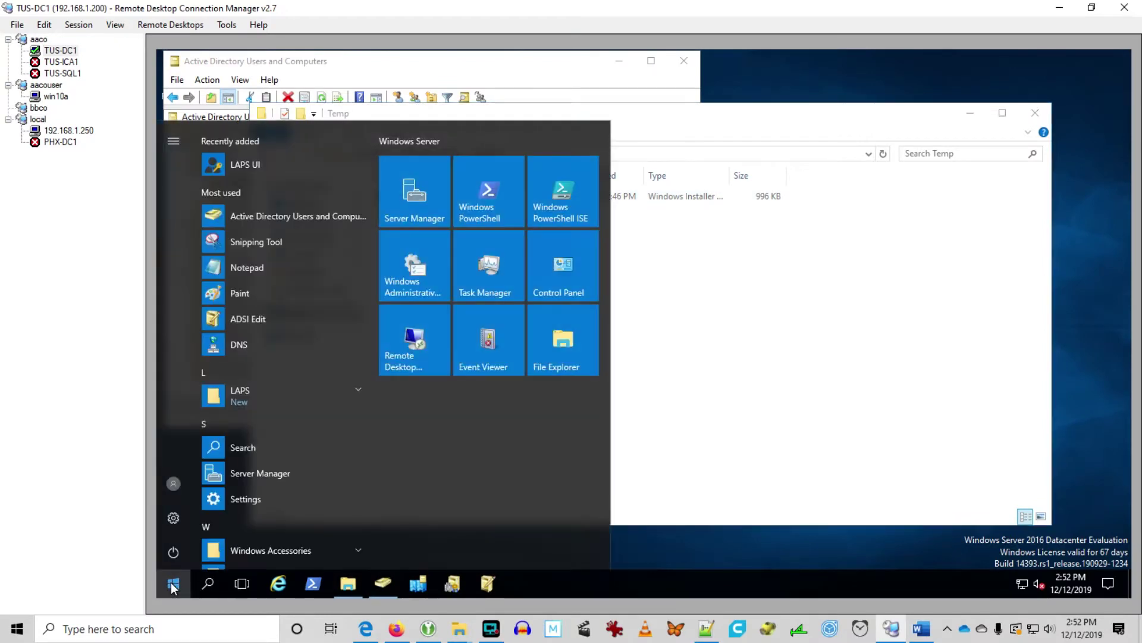
pyautogui.click(253, 396)
pyautogui.click(253, 422)
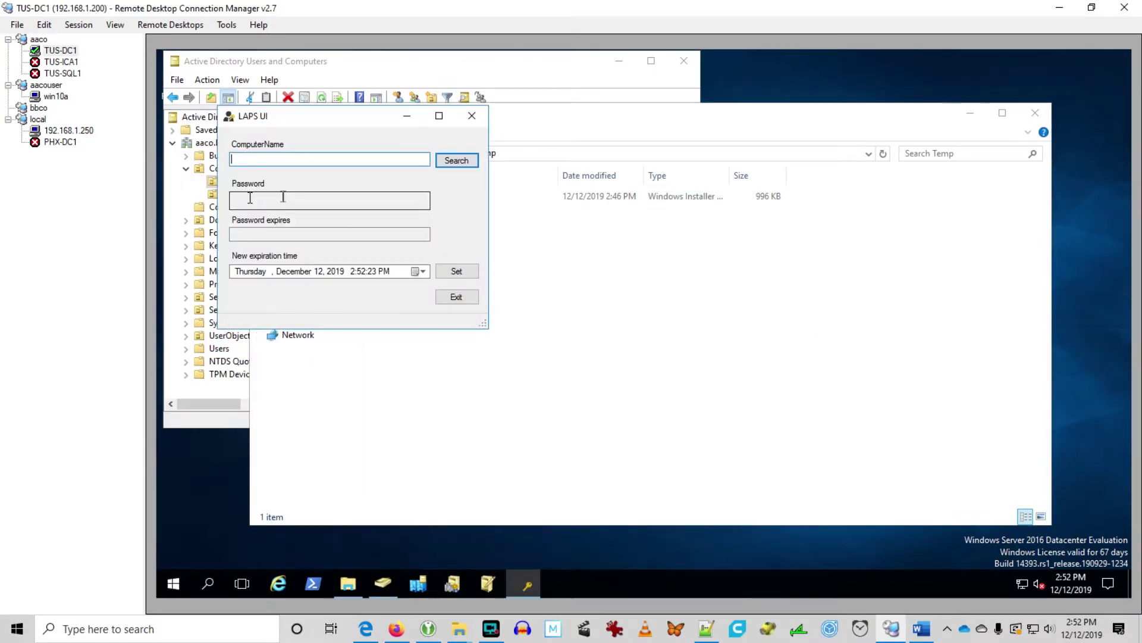
pyautogui.click(250, 234)
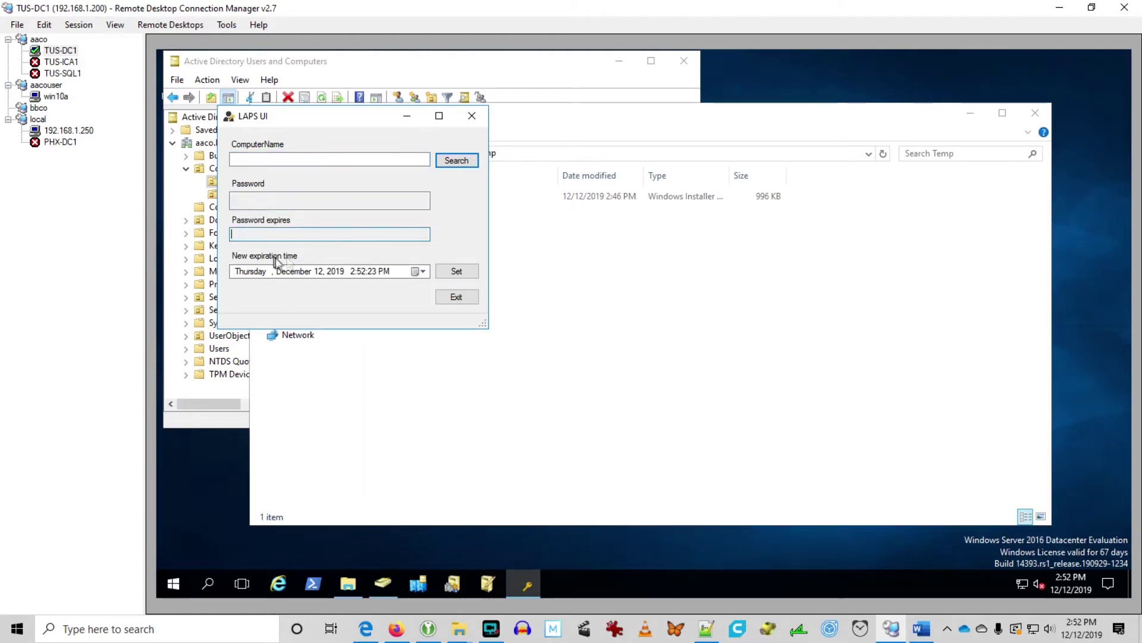
# Return to the guide and highlight where the CSE is installed on managed clients, including its folder path
pyautogui.click(922, 629)
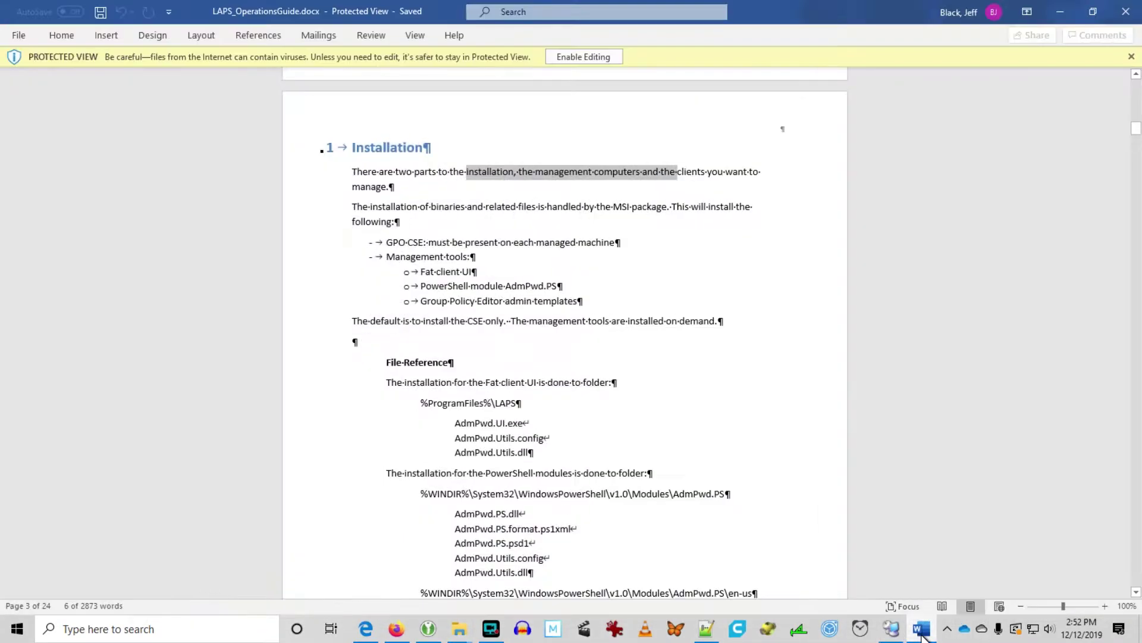
pyautogui.moveTo(393, 243); pyautogui.dragTo(516, 301)
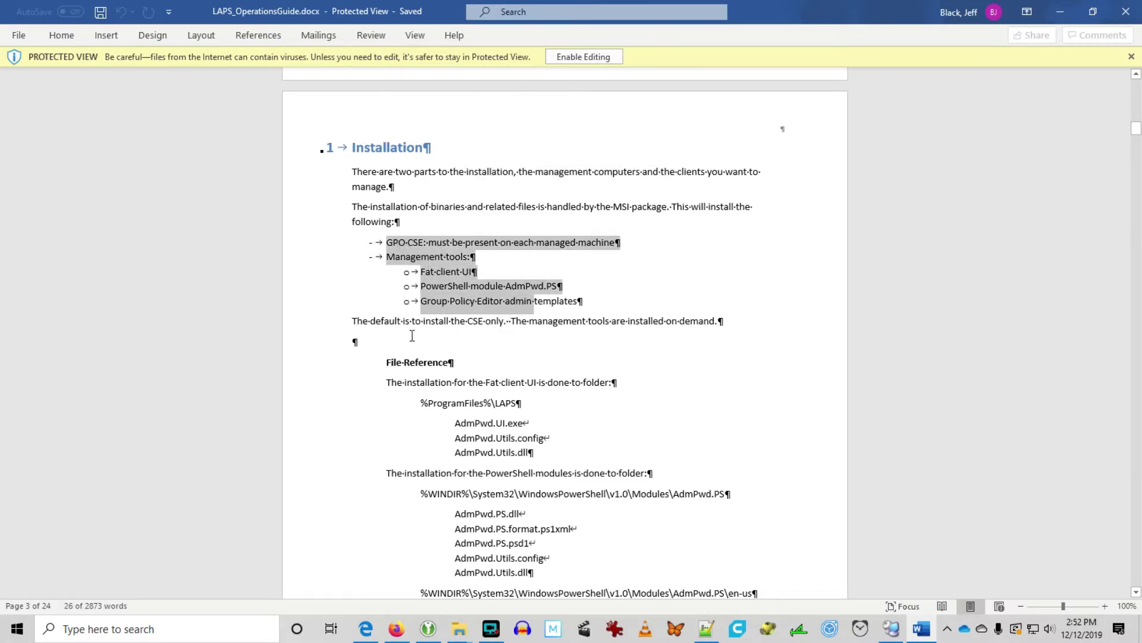
pyautogui.click(392, 243)
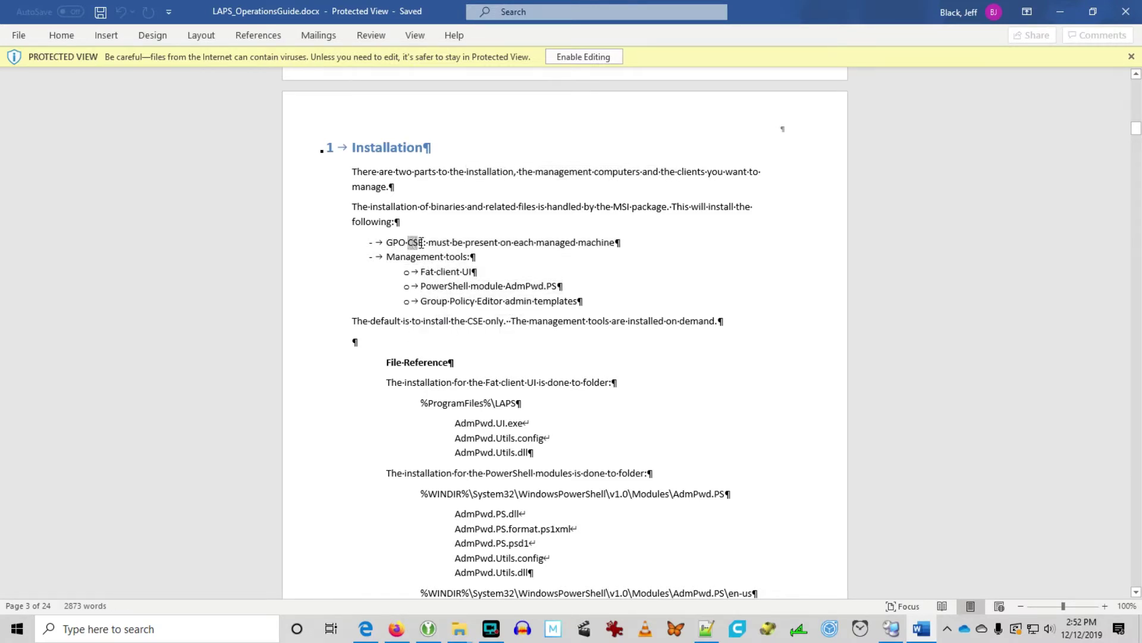
pyautogui.moveTo(425, 243); pyautogui.dragTo(616, 242)
pyautogui.scroll(-3, 614, 381)
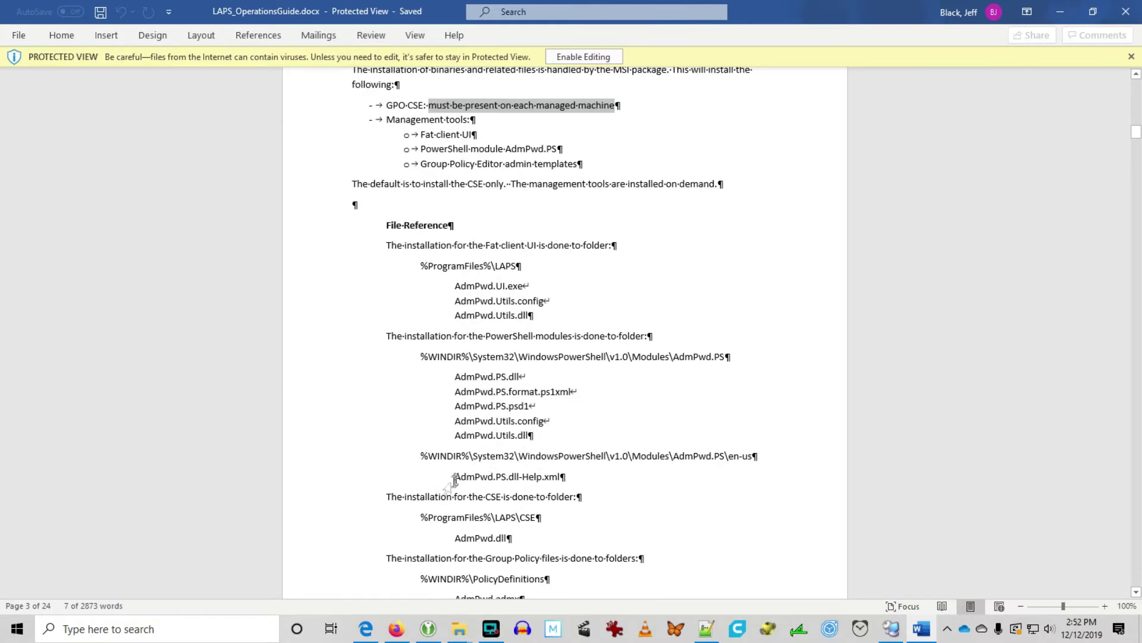
pyautogui.scroll(-1, 450, 482)
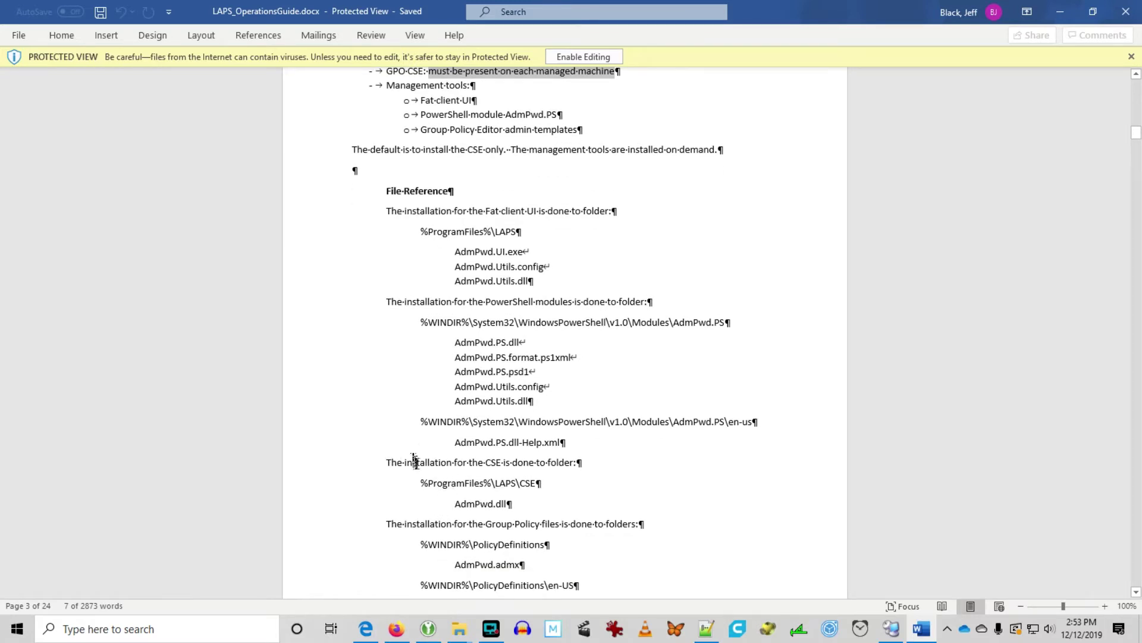
pyautogui.moveTo(404, 462); pyautogui.dragTo(516, 502)
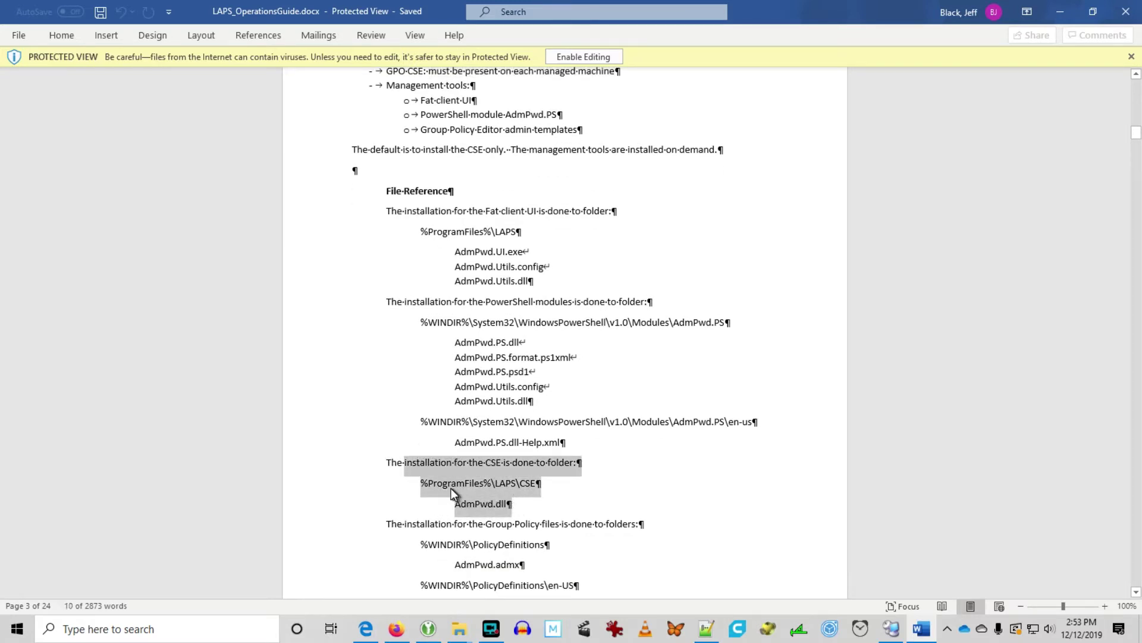
pyautogui.moveTo(427, 483); pyautogui.dragTo(538, 484)
# Read on through the deployment methods, silent install commands and the alternative regsvr32 method
pyautogui.scroll(-2, 609, 488)
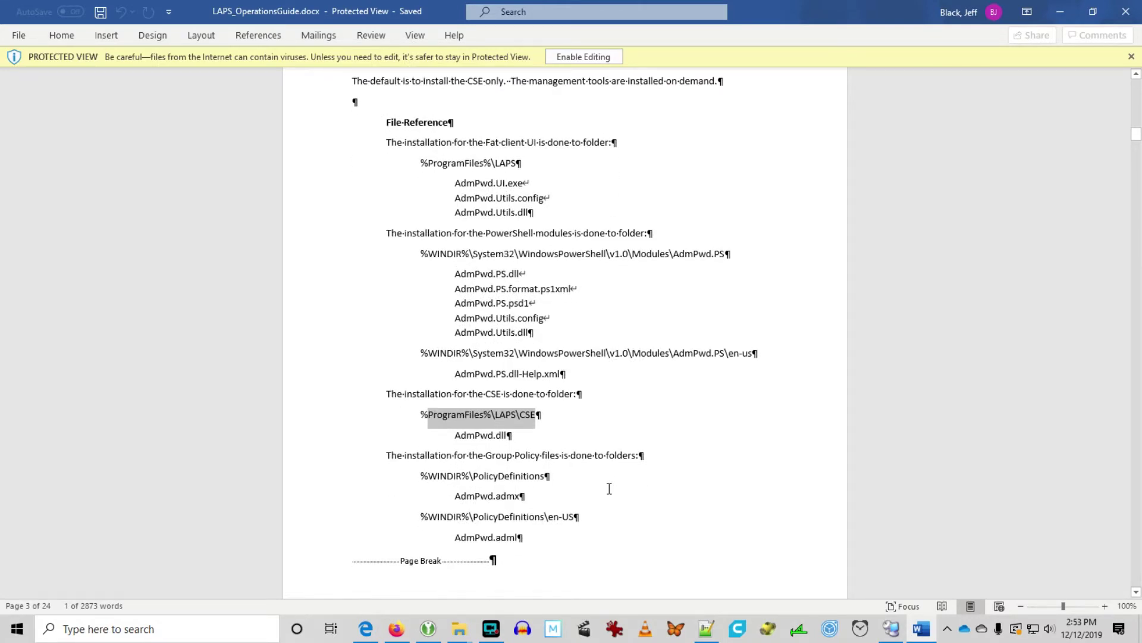
pyautogui.scroll(-15, 609, 488)
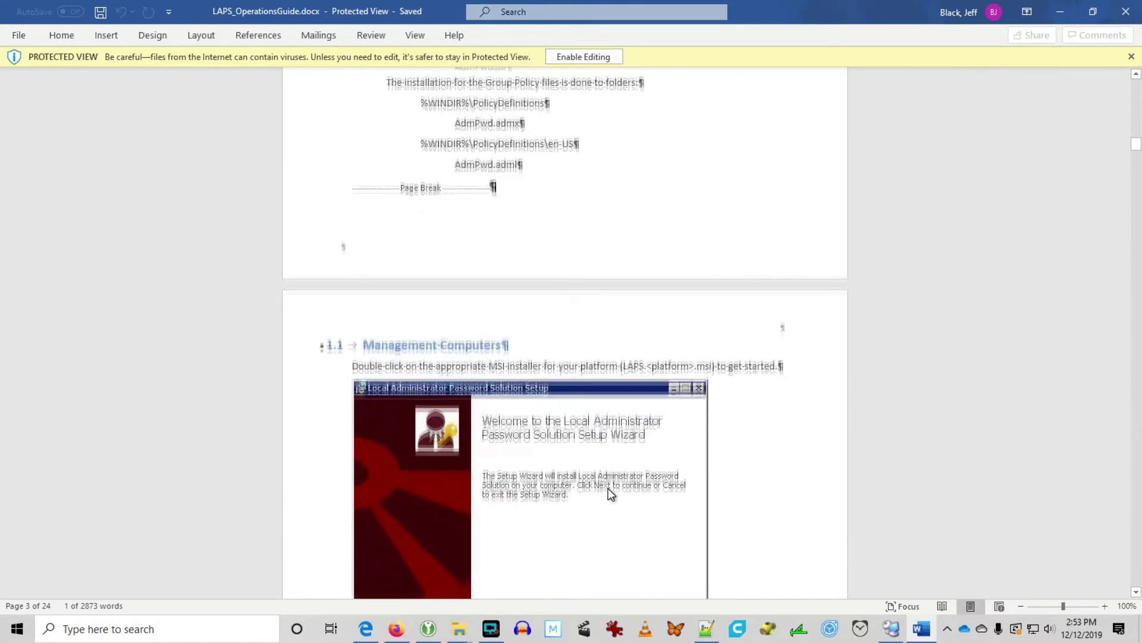
pyautogui.scroll(-15, 608, 491)
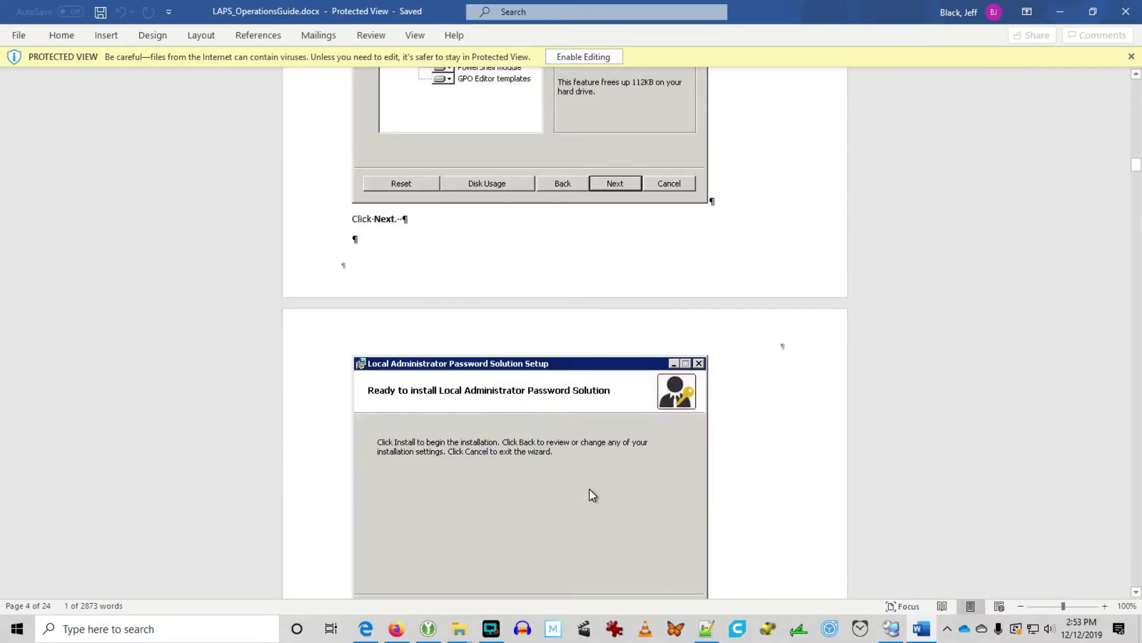
pyautogui.scroll(-10, 593, 495)
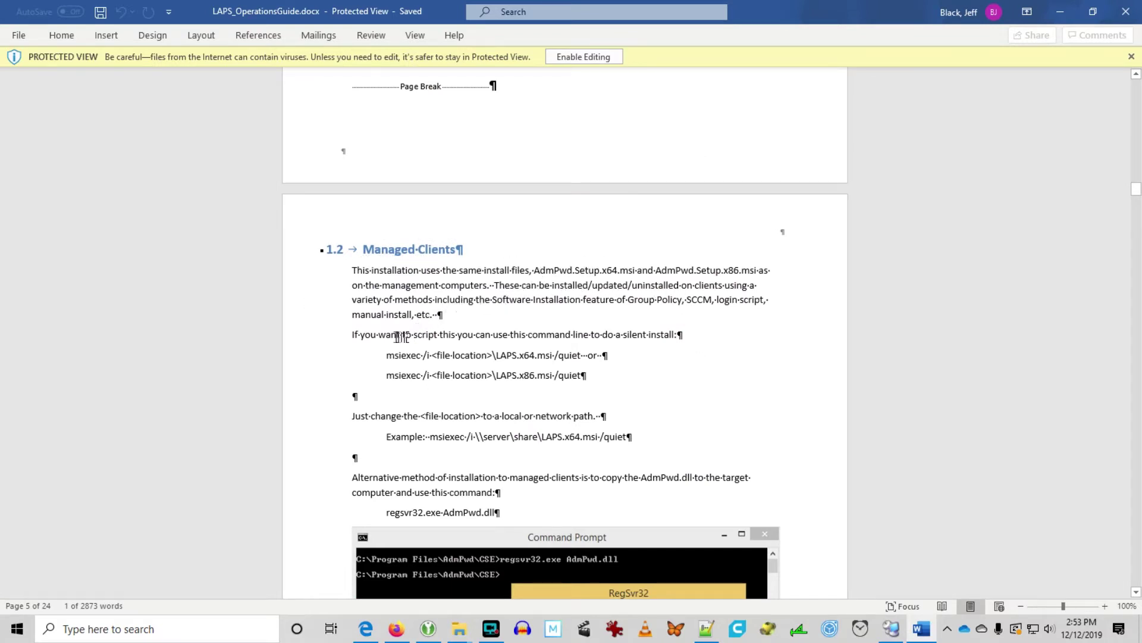
pyautogui.moveTo(395, 299); pyautogui.dragTo(683, 382)
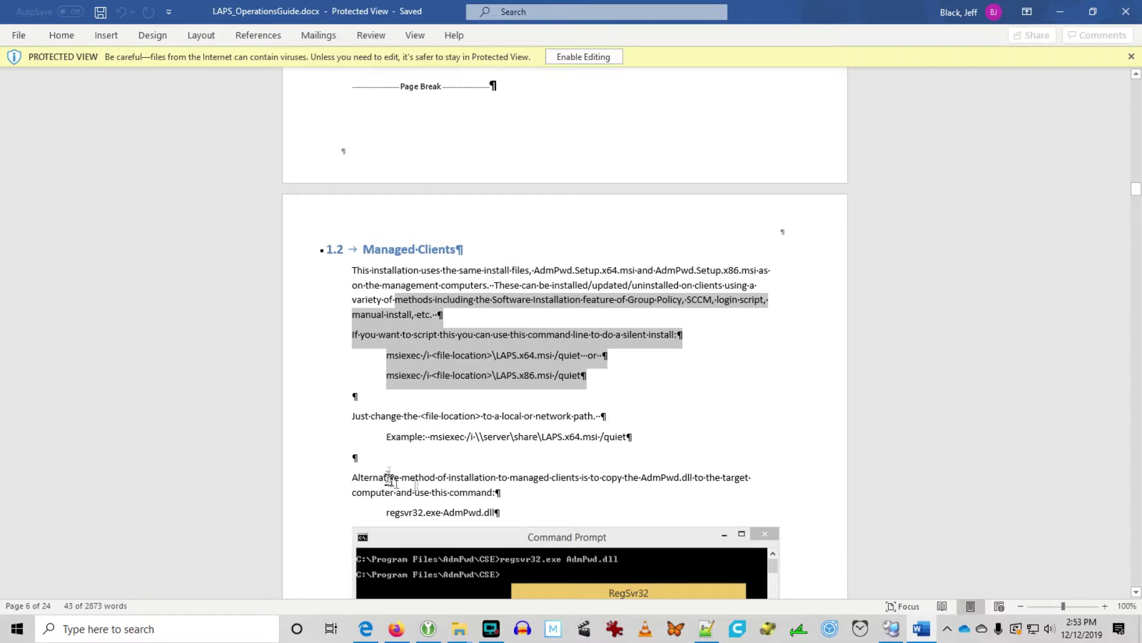
pyautogui.click(685, 466)
pyautogui.scroll(-1, 688, 465)
pyautogui.moveTo(352, 443); pyautogui.dragTo(518, 477)
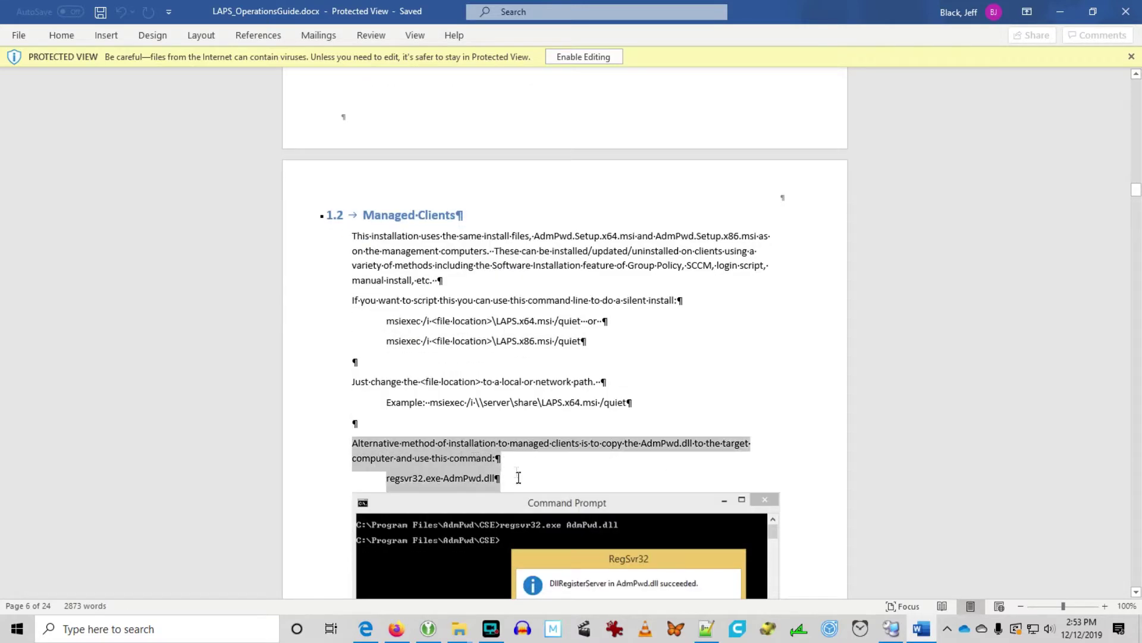
pyautogui.scroll(-2, 518, 478)
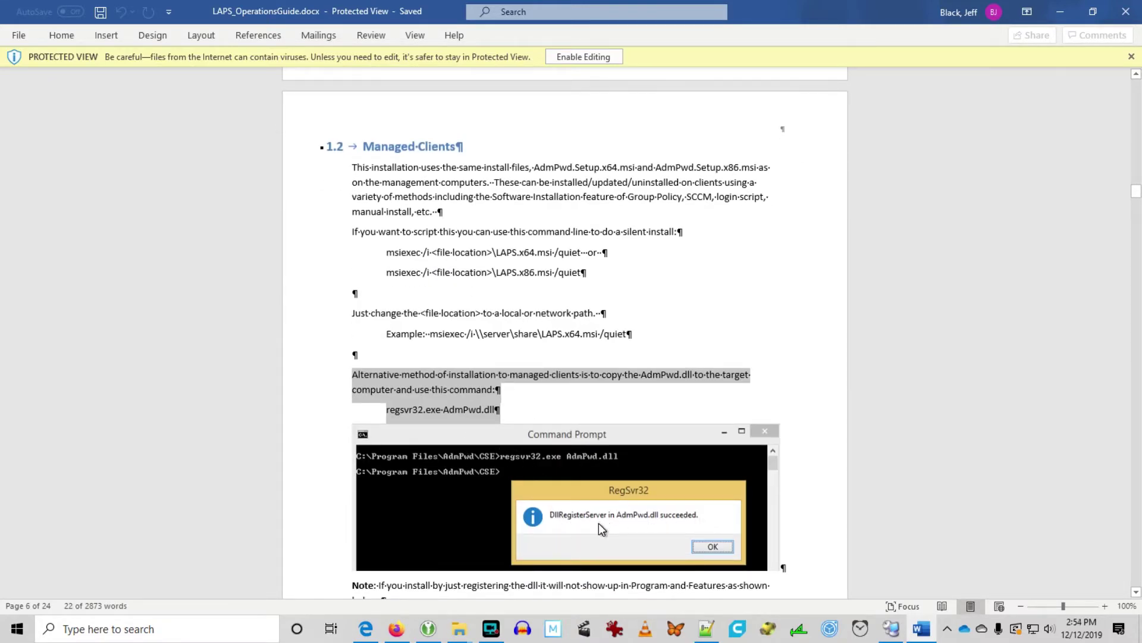
pyautogui.scroll(-4, 599, 523)
pyautogui.hotkey('alt', 'Tab')
# Paste the LAPS.x64 installer into win10a's C:\Temp folder
pyautogui.doubleClick(637, 292)
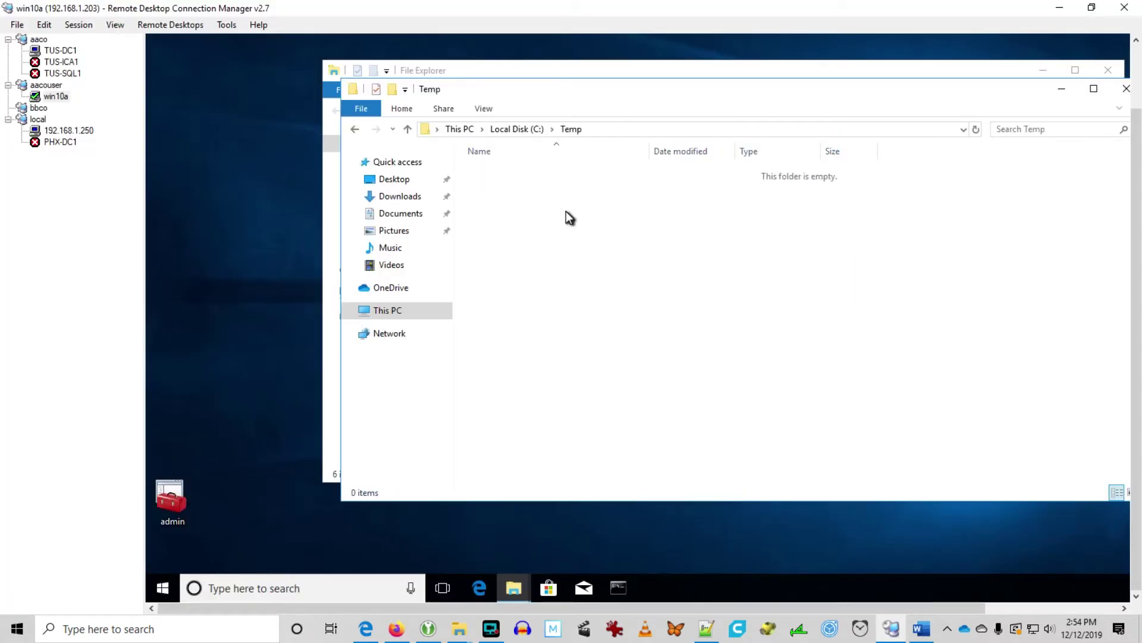
pyautogui.rightClick(566, 212)
pyautogui.click(594, 313)
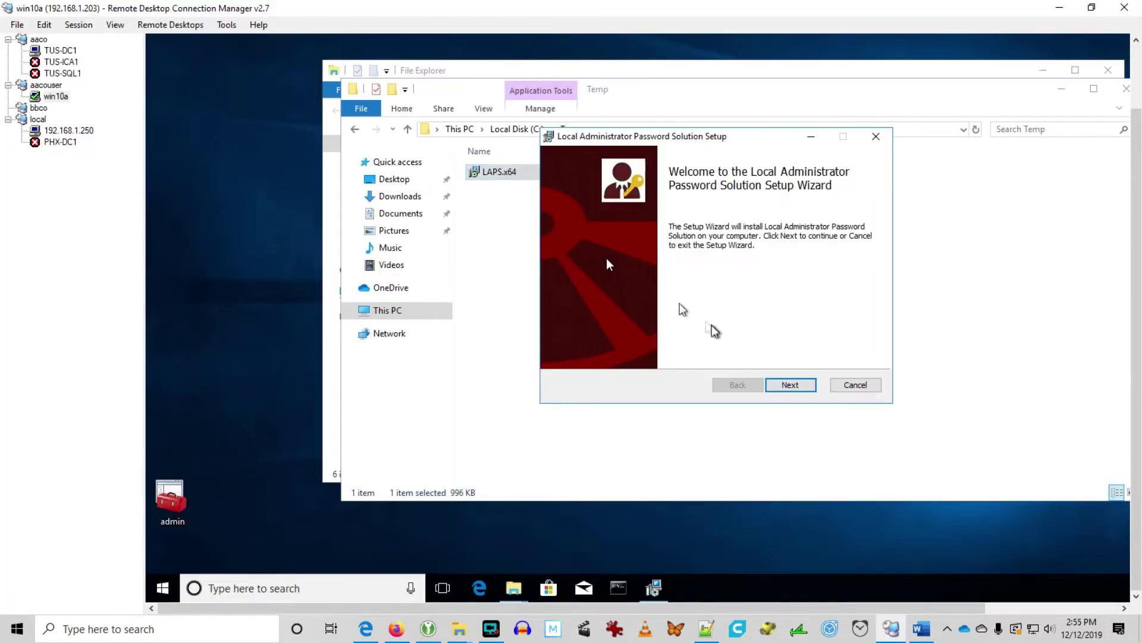
# Install LAPS on win10a with the default features, accepting the licence and approving UAC
pyautogui.click(777, 383)
pyautogui.click(607, 352)
pyautogui.click(790, 384)
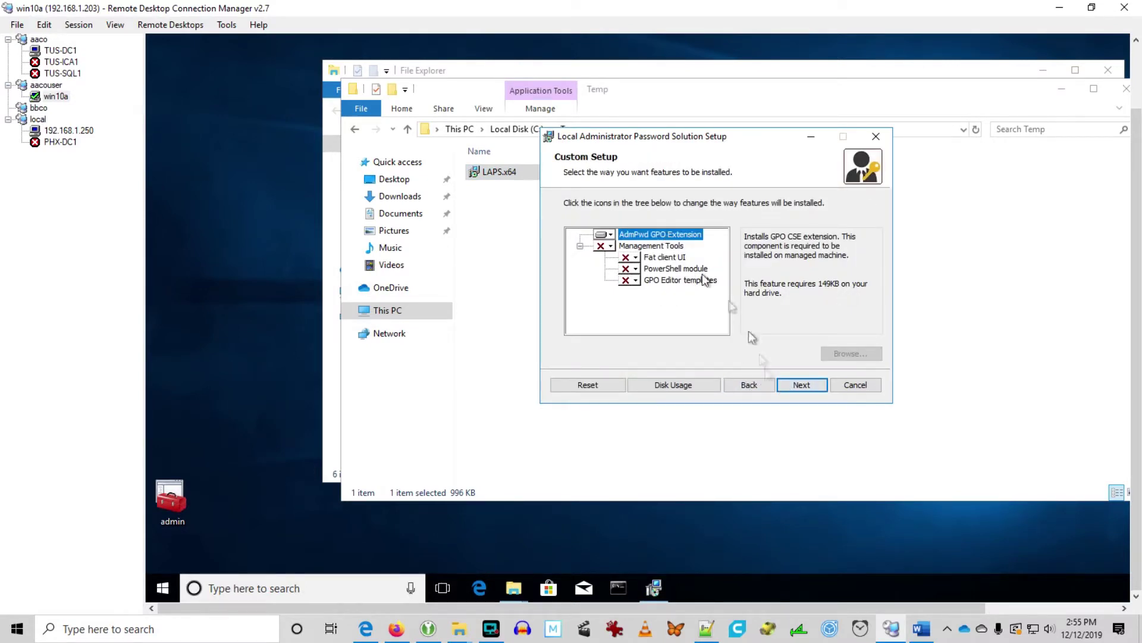
pyautogui.click(782, 384)
pyautogui.click(715, 385)
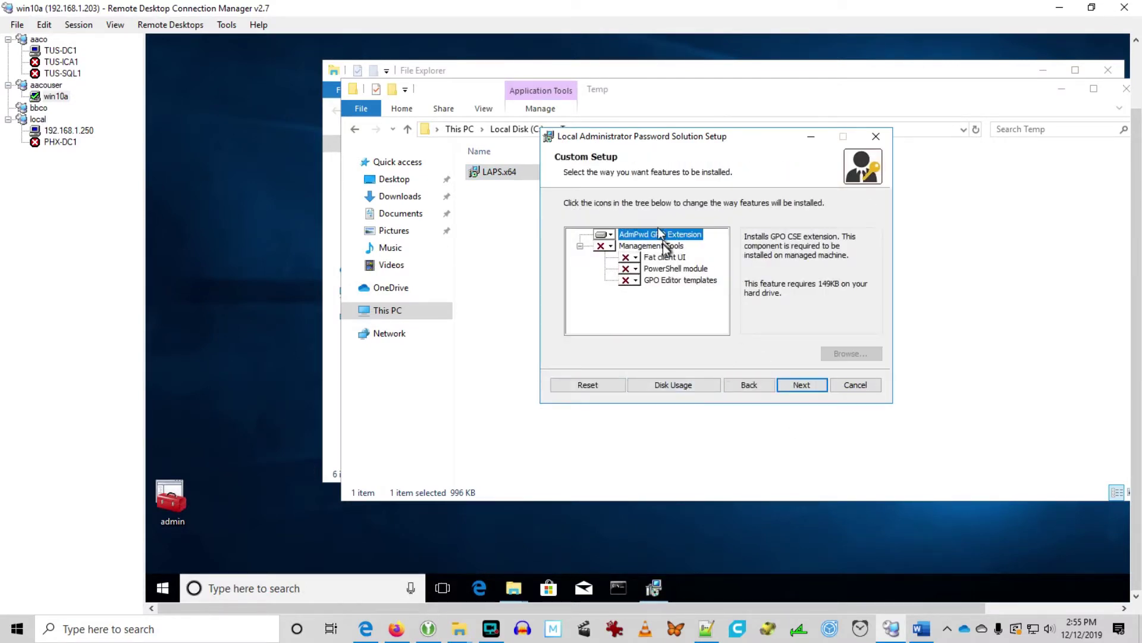
pyautogui.click(798, 382)
pyautogui.click(799, 384)
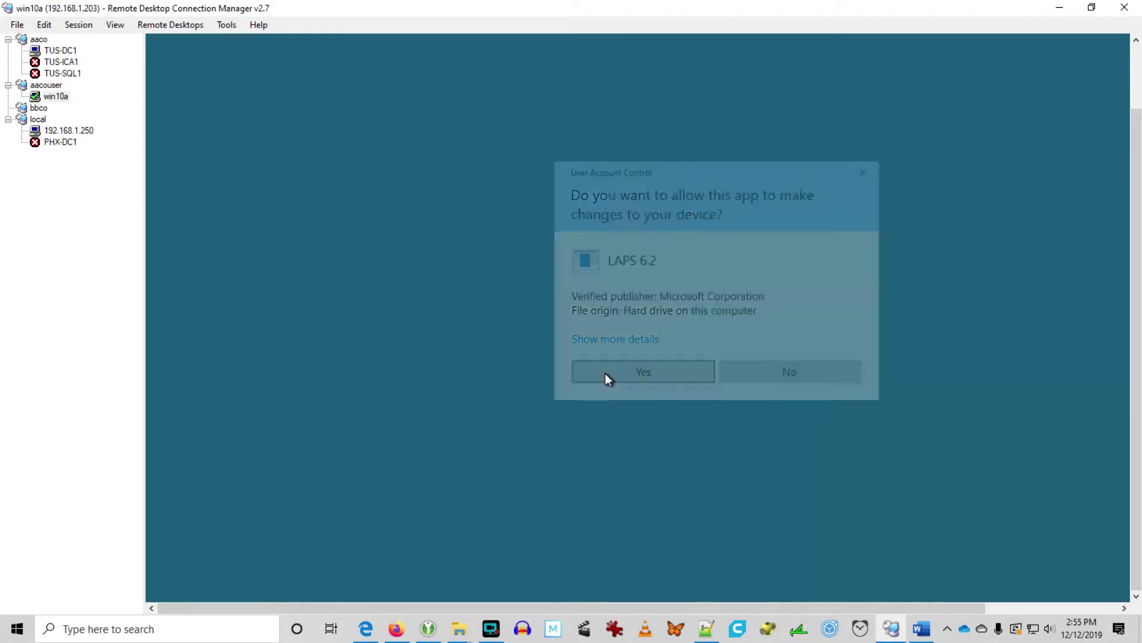
pyautogui.click(606, 373)
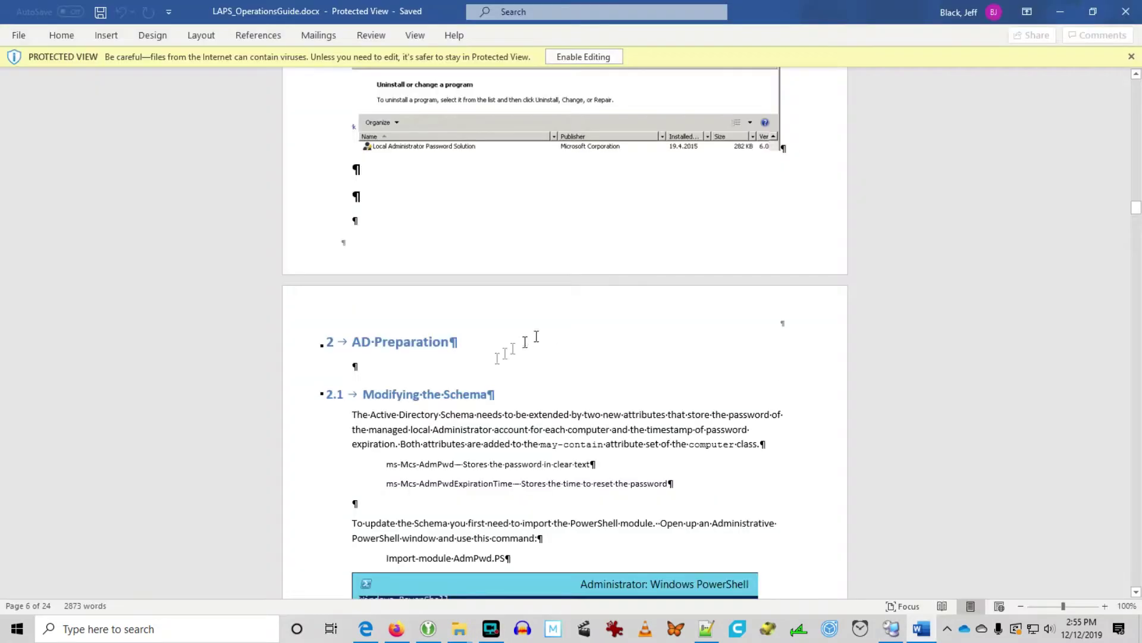
# Highlight the ms-Mcs-AdmPwd and ms-Mcs-AdmPwdExpirationTime attributes in section 2.1 Modifying the Schema
pyautogui.moveTo(419, 390); pyautogui.dragTo(570, 429)
pyautogui.scroll(-2, 570, 429)
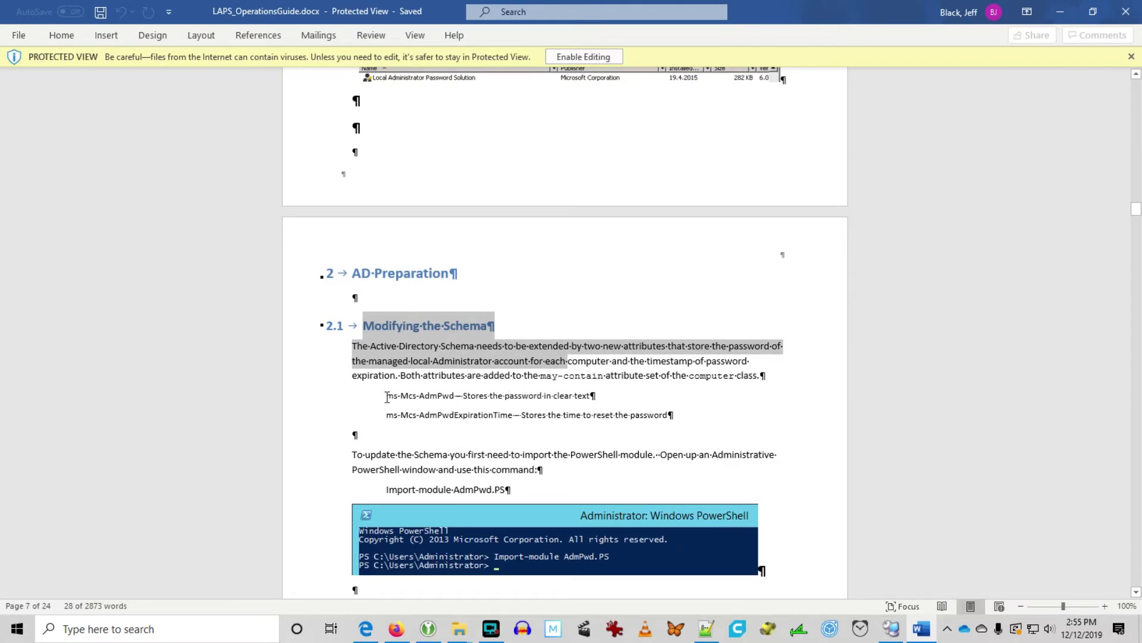
pyautogui.moveTo(388, 397); pyautogui.dragTo(434, 398)
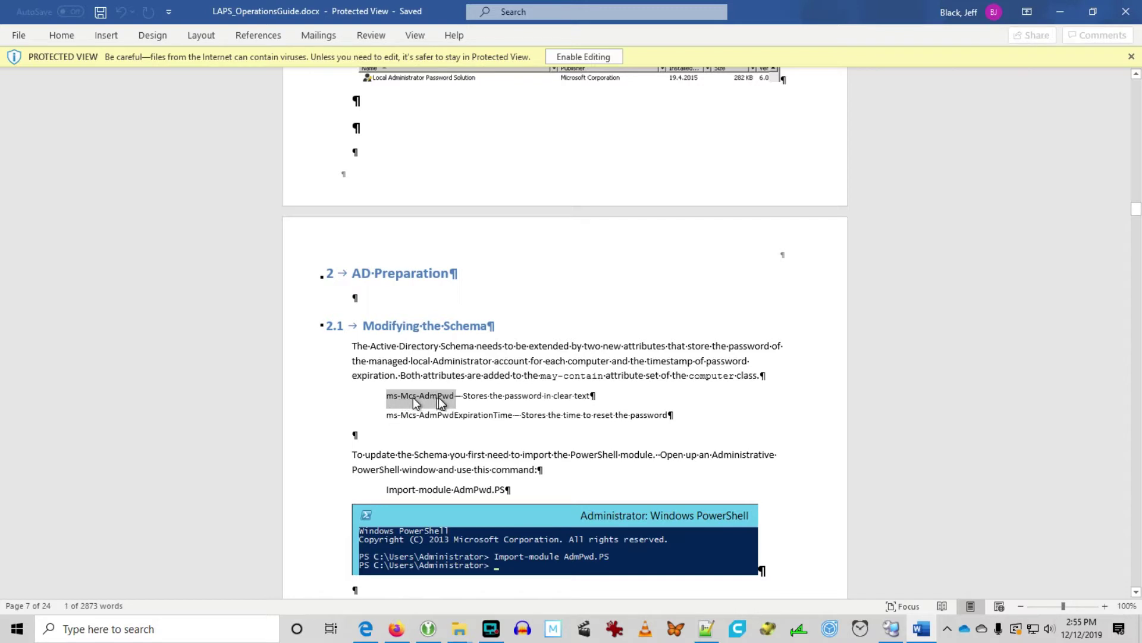
pyautogui.moveTo(393, 416); pyautogui.dragTo(468, 416)
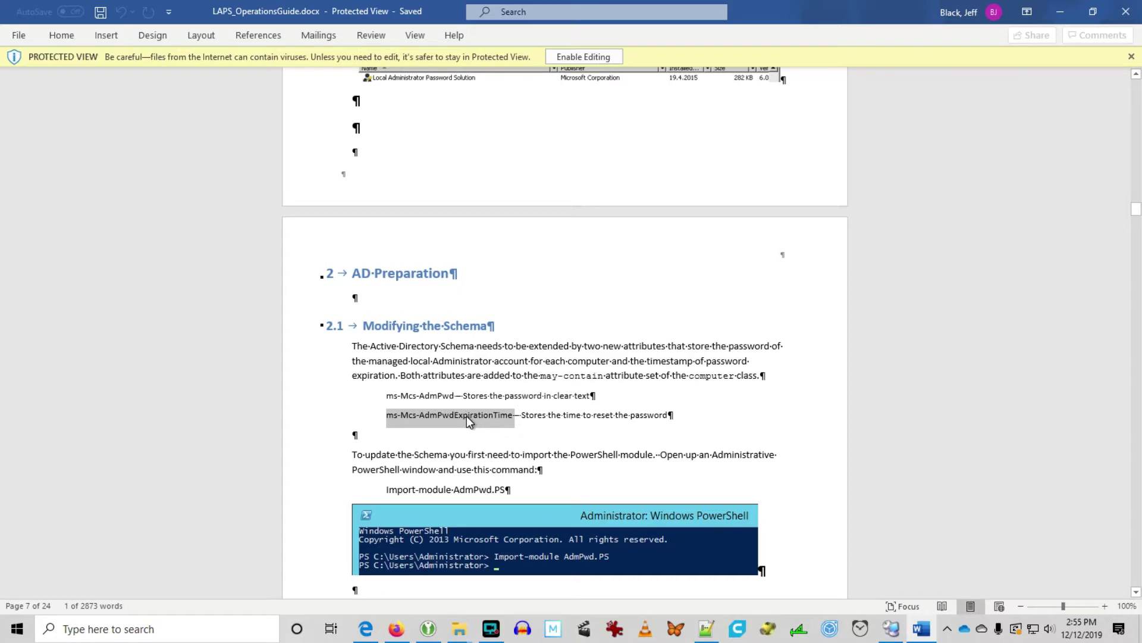
pyautogui.scroll(-2, 467, 416)
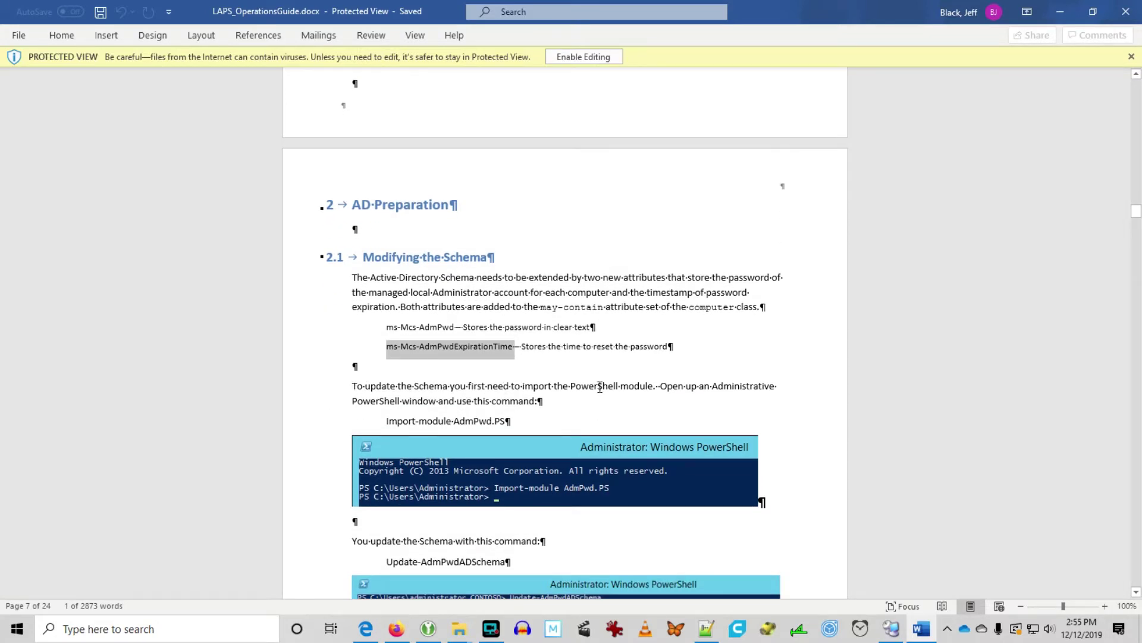
pyautogui.scroll(-2, 600, 386)
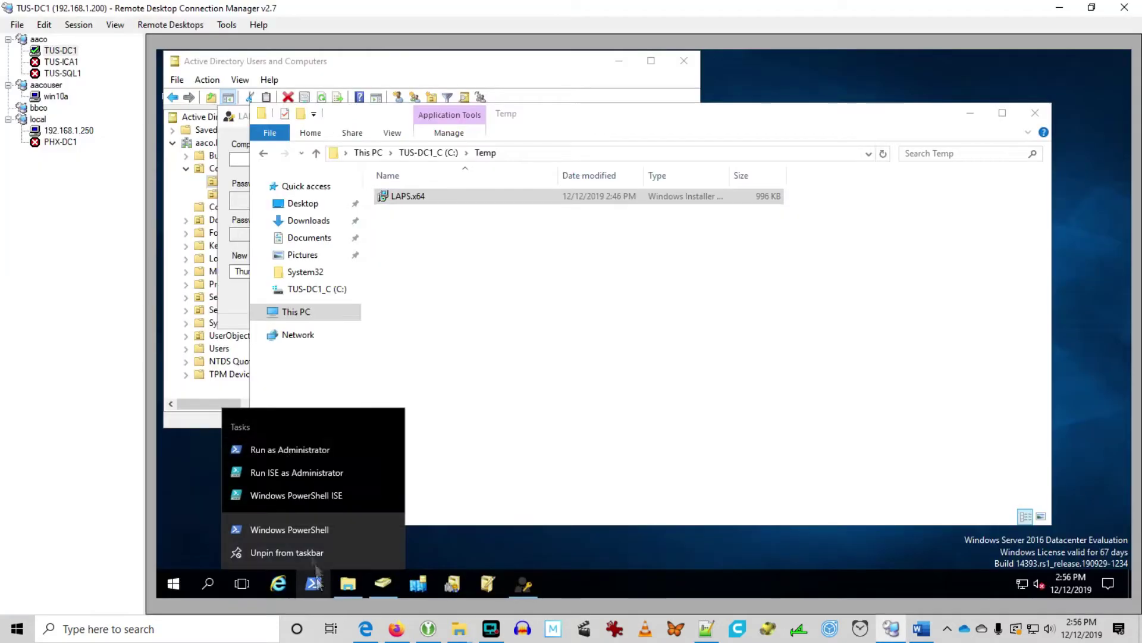
pyautogui.click(280, 557)
# Run import-module admpwd.ps and Update-AdmPwdADSchema on TUS-DC1, then review the ms-Mcs-AdmPwd attribute names
pyautogui.write('import-mod')
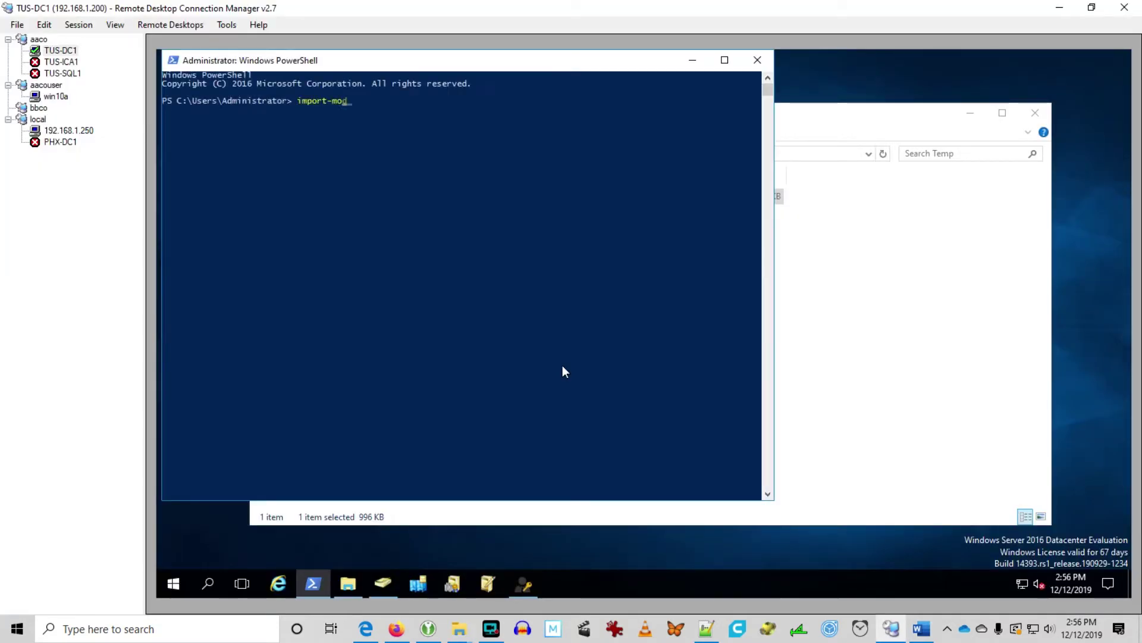
pyautogui.write('ule admpwd.ps')
pyautogui.press('Return')
pyautogui.write('update-admpwdadschema')
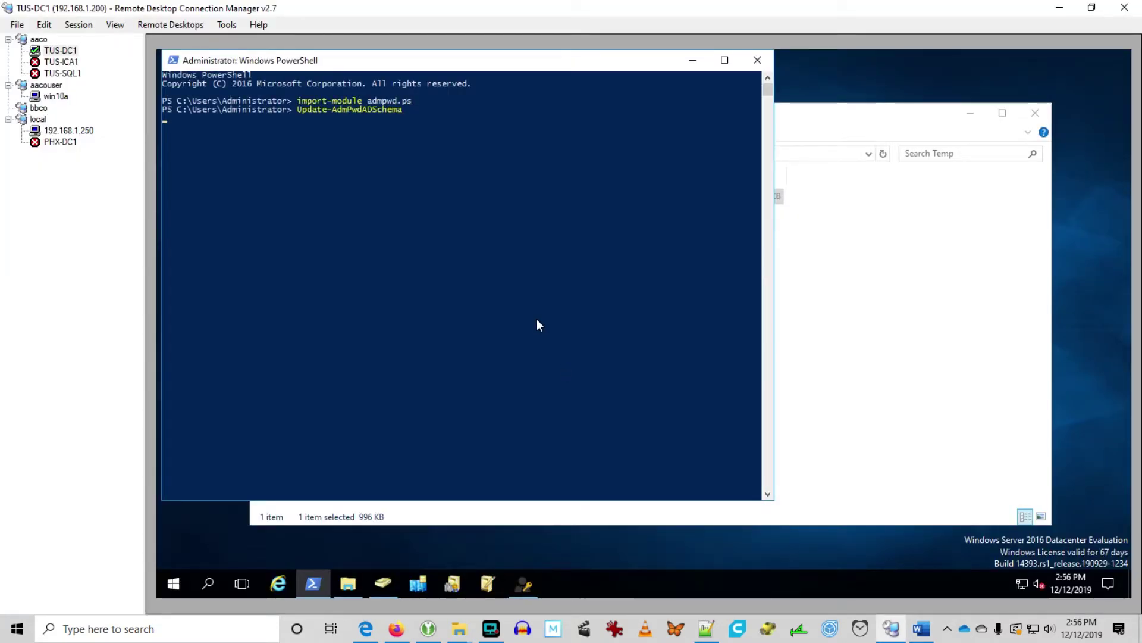
pyautogui.press('Return')
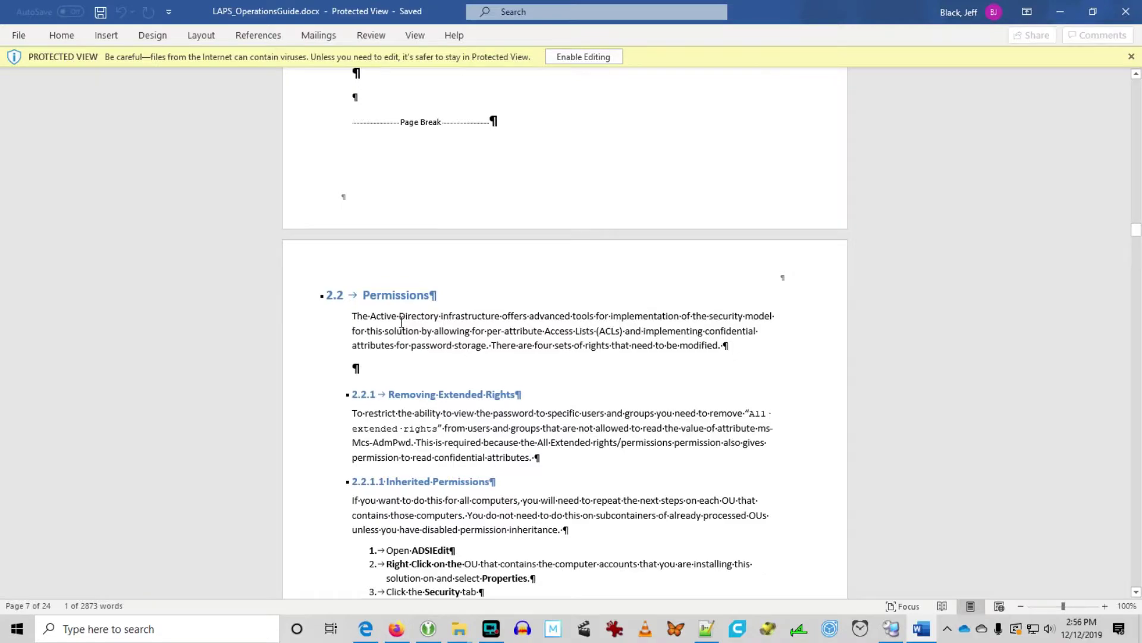
pyautogui.scroll(15, 402, 322)
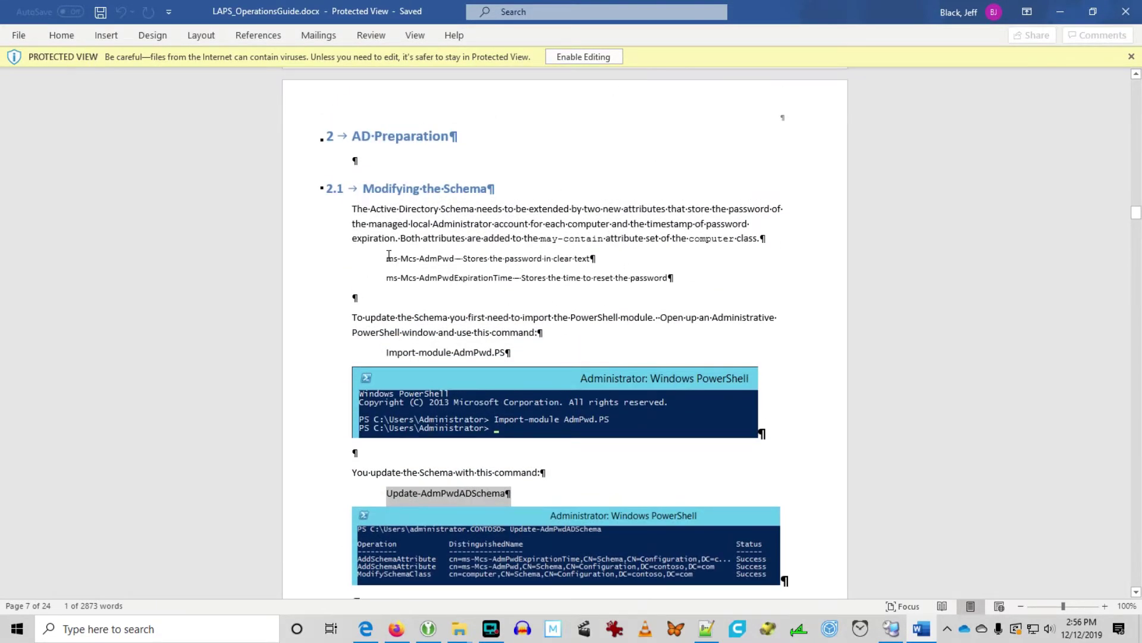
pyautogui.moveTo(391, 258); pyautogui.dragTo(450, 279)
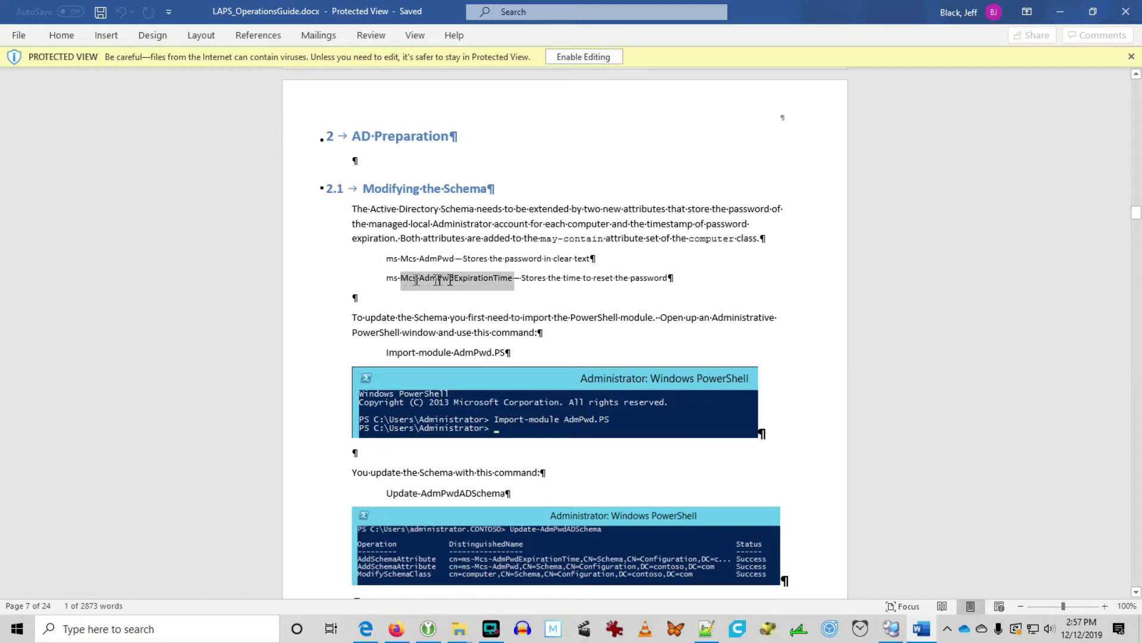
# In ADUC, open the Workstations OU properties and its Advanced Security Settings
pyautogui.click(1058, 13)
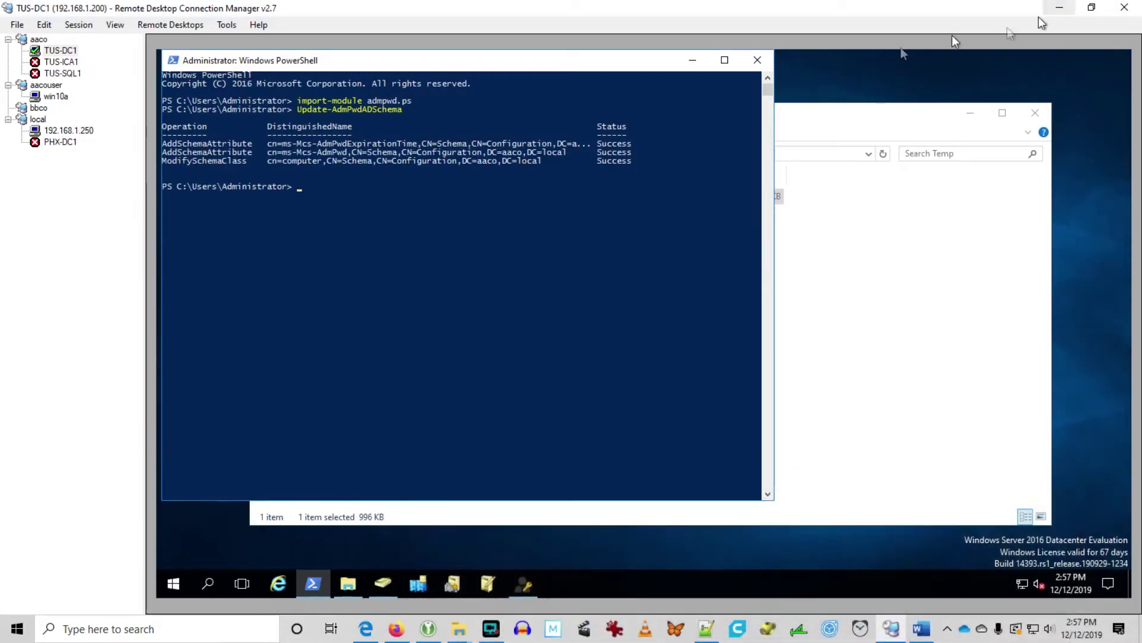
pyautogui.click(835, 299)
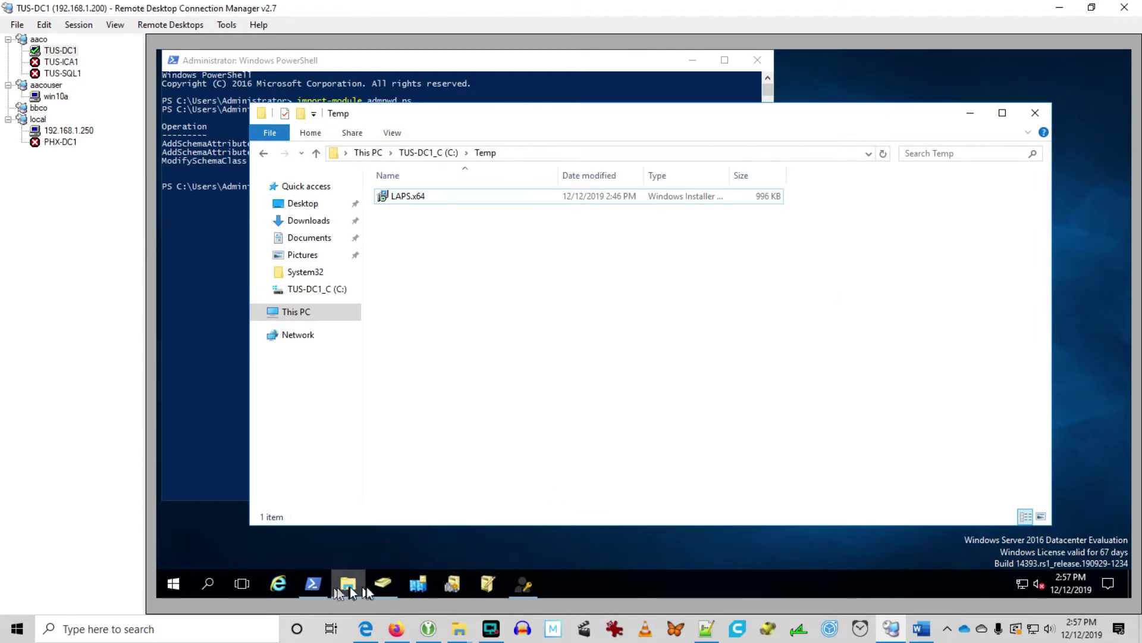
pyautogui.click(384, 585)
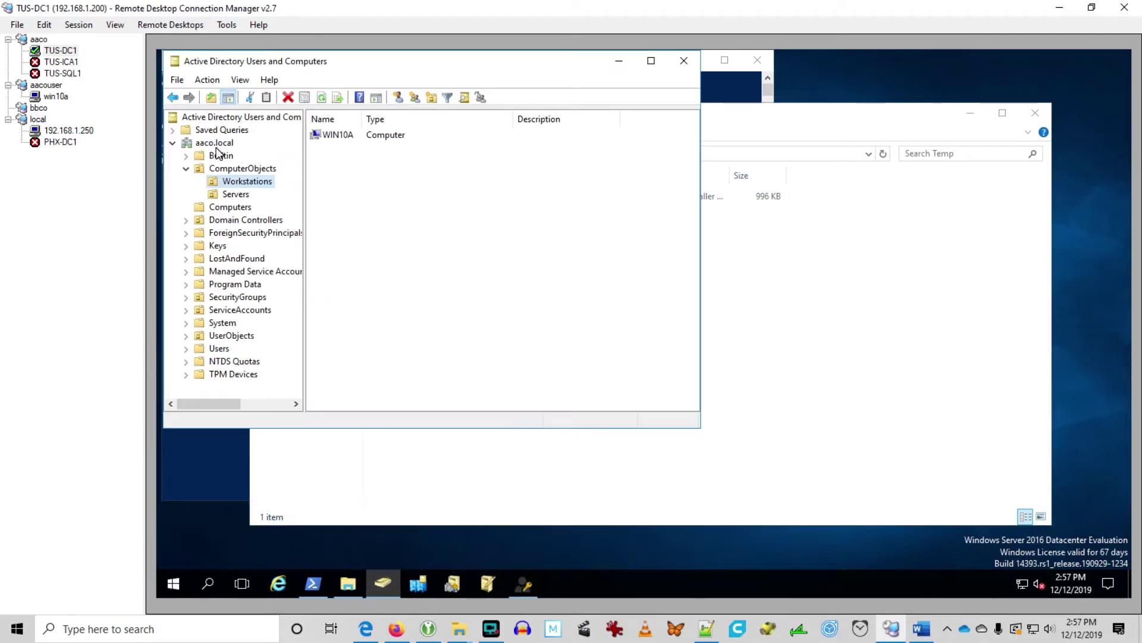
pyautogui.rightClick(238, 181)
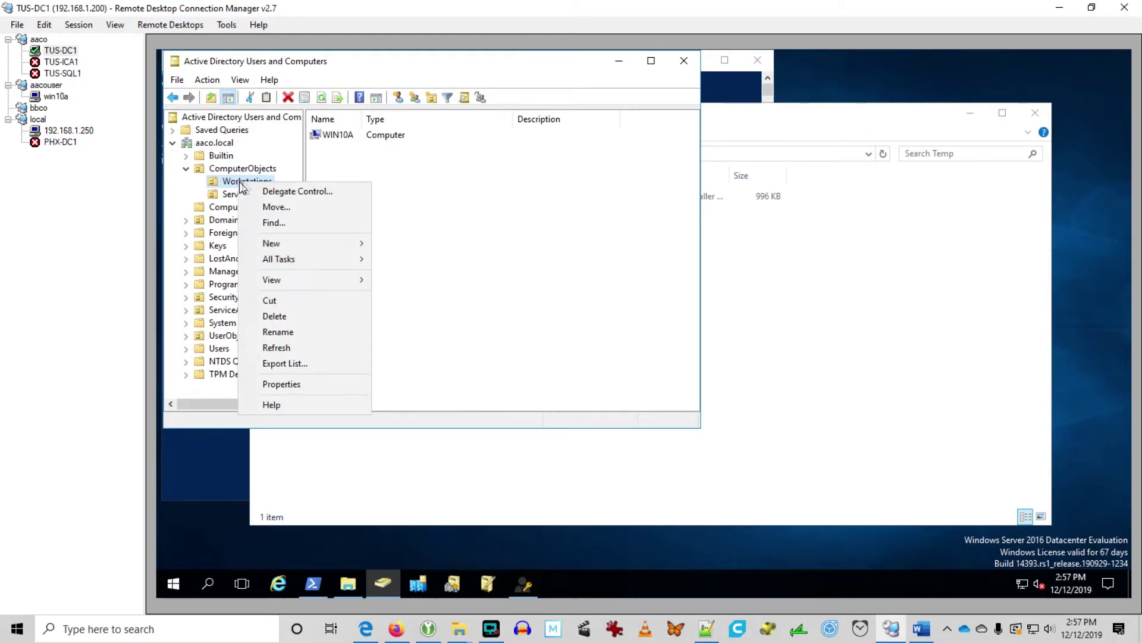
pyautogui.click(277, 384)
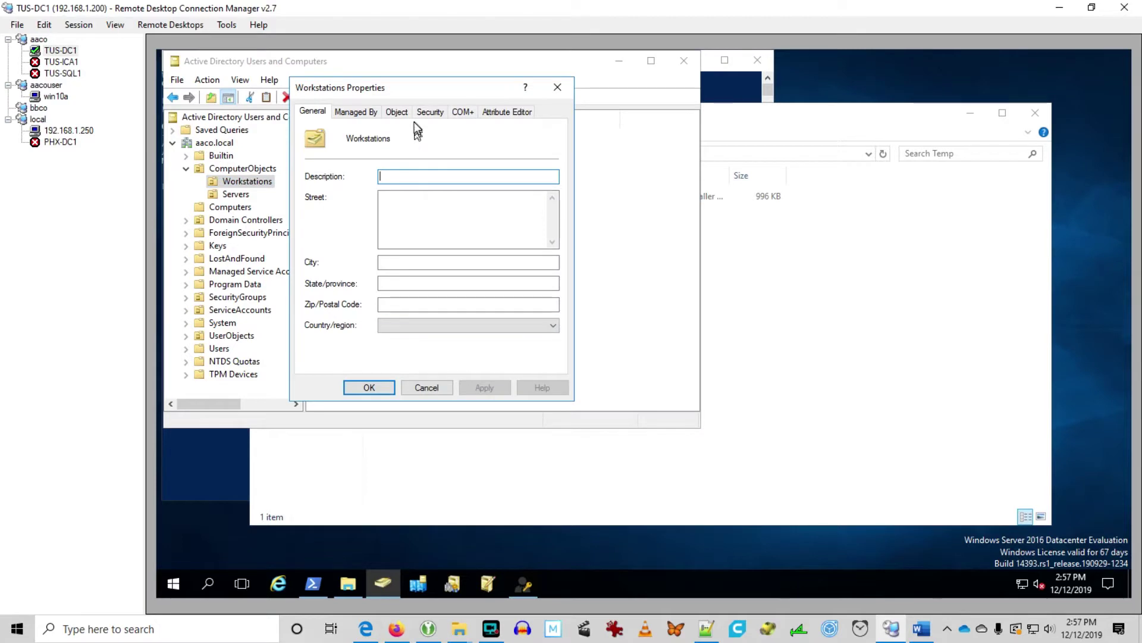
pyautogui.click(431, 113)
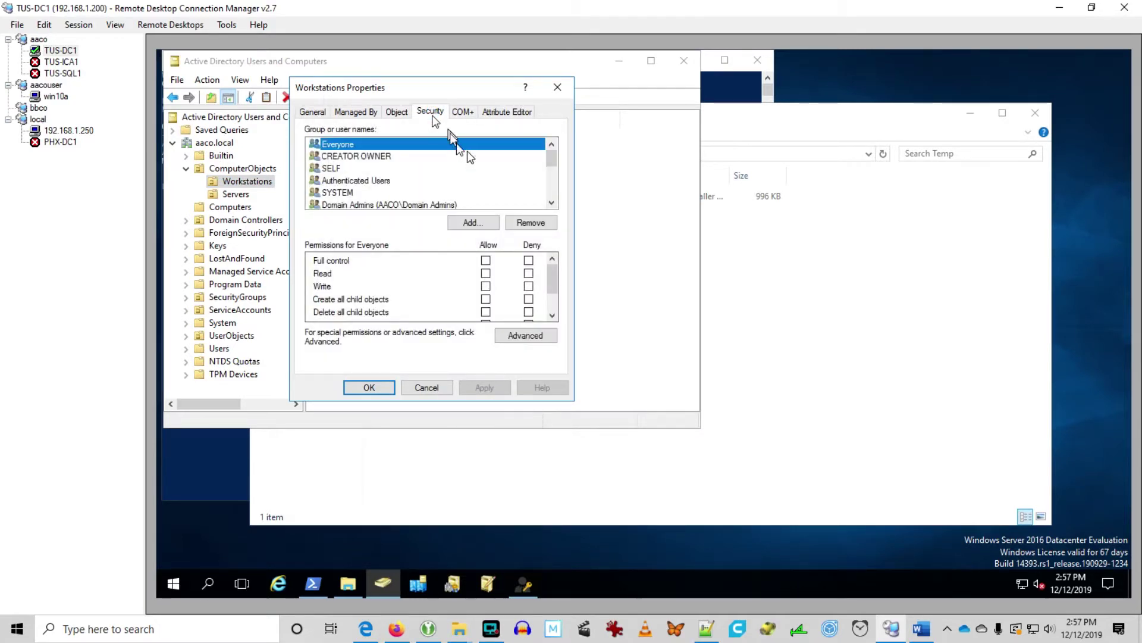
pyautogui.click(525, 336)
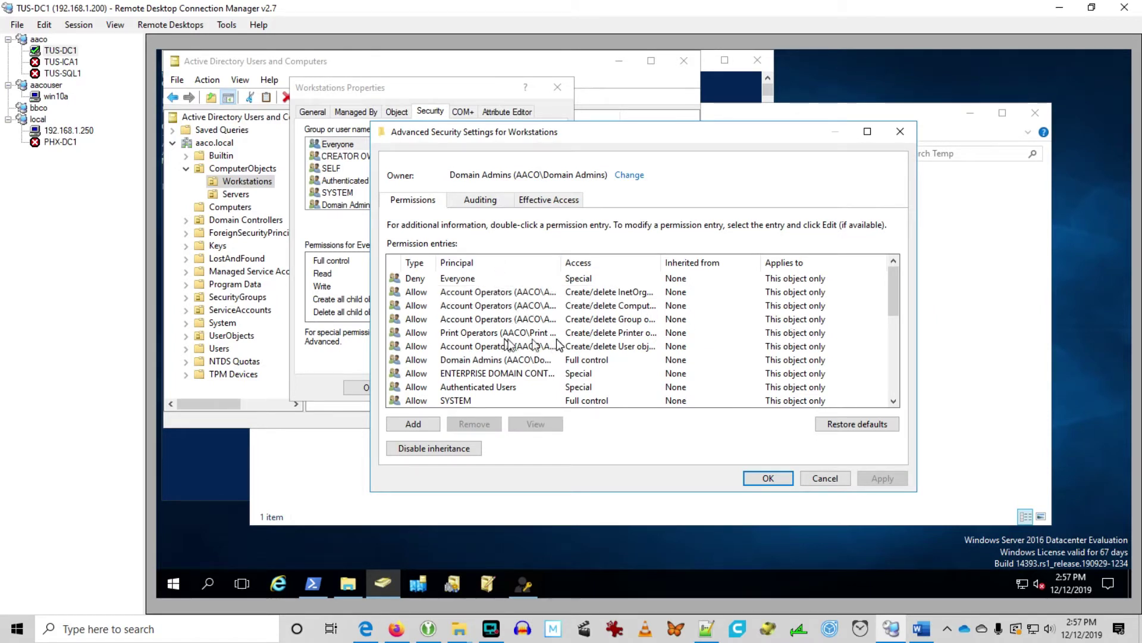
# Browse the Workstations permission entries, including the SELF entries, and sort them by principal
pyautogui.scroll(-4, 495, 374)
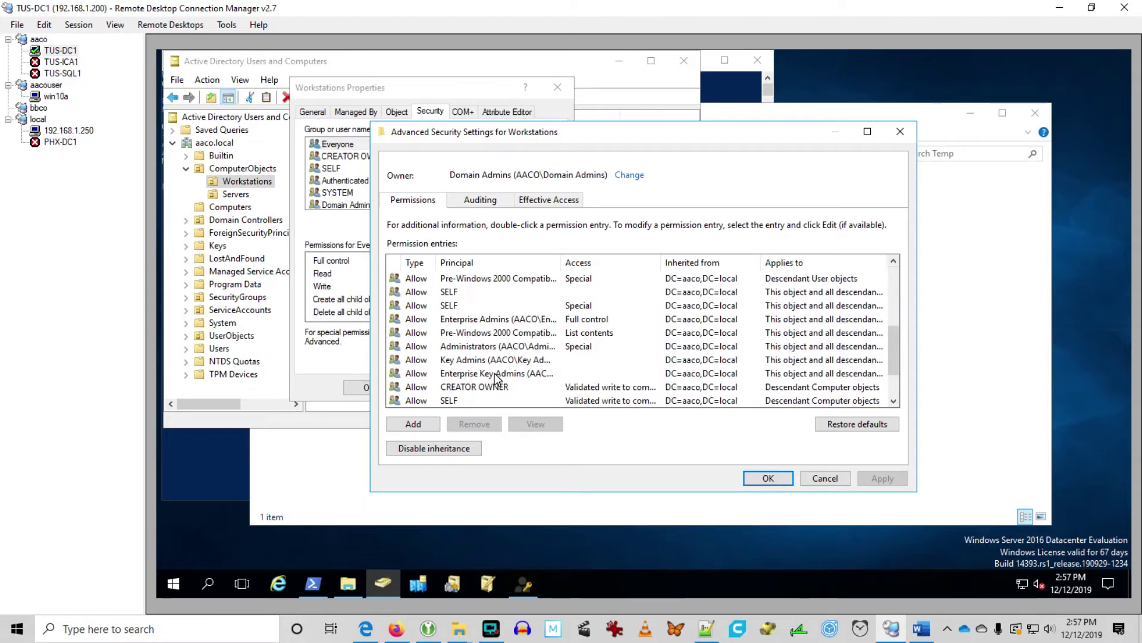
pyautogui.click(451, 293)
pyautogui.click(451, 306)
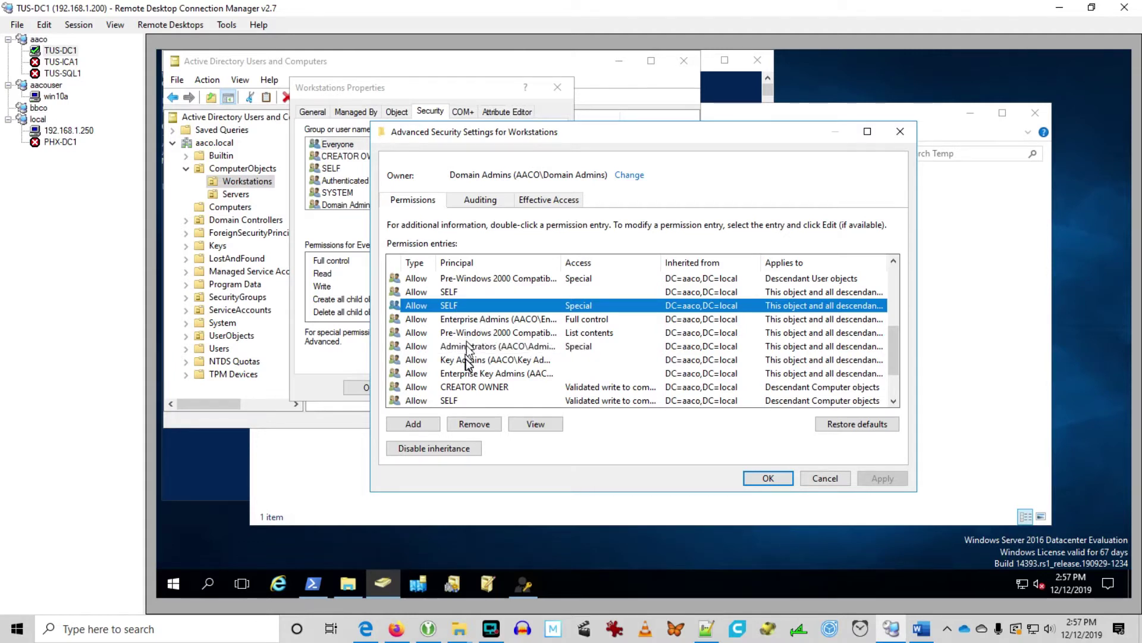
pyautogui.scroll(-1, 466, 359)
pyautogui.scroll(-1, 466, 359)
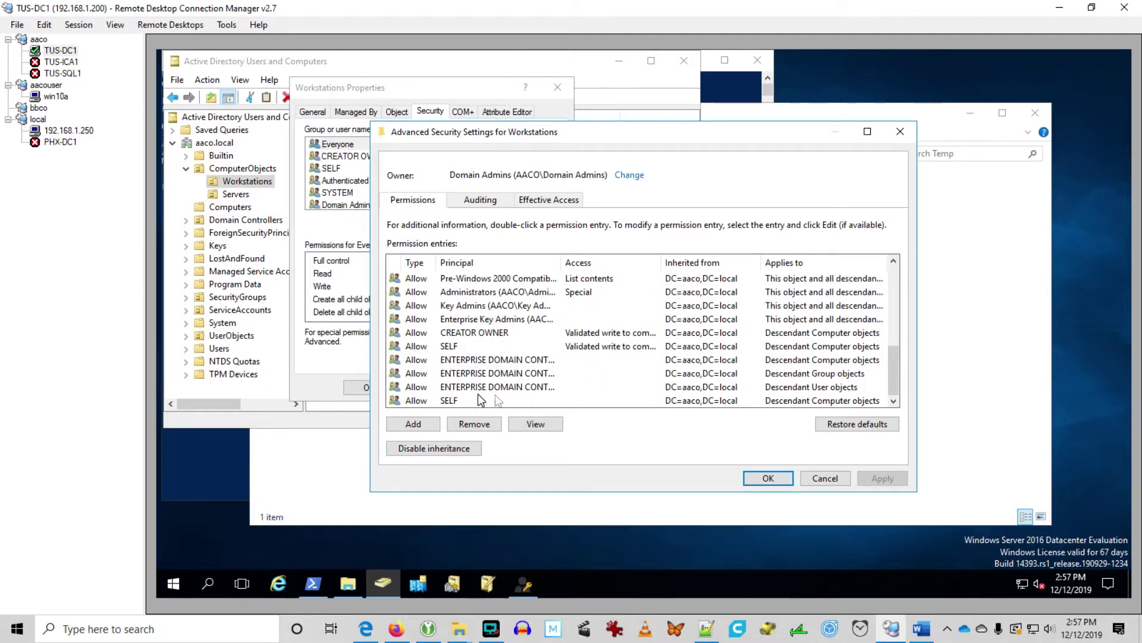
pyautogui.click(492, 263)
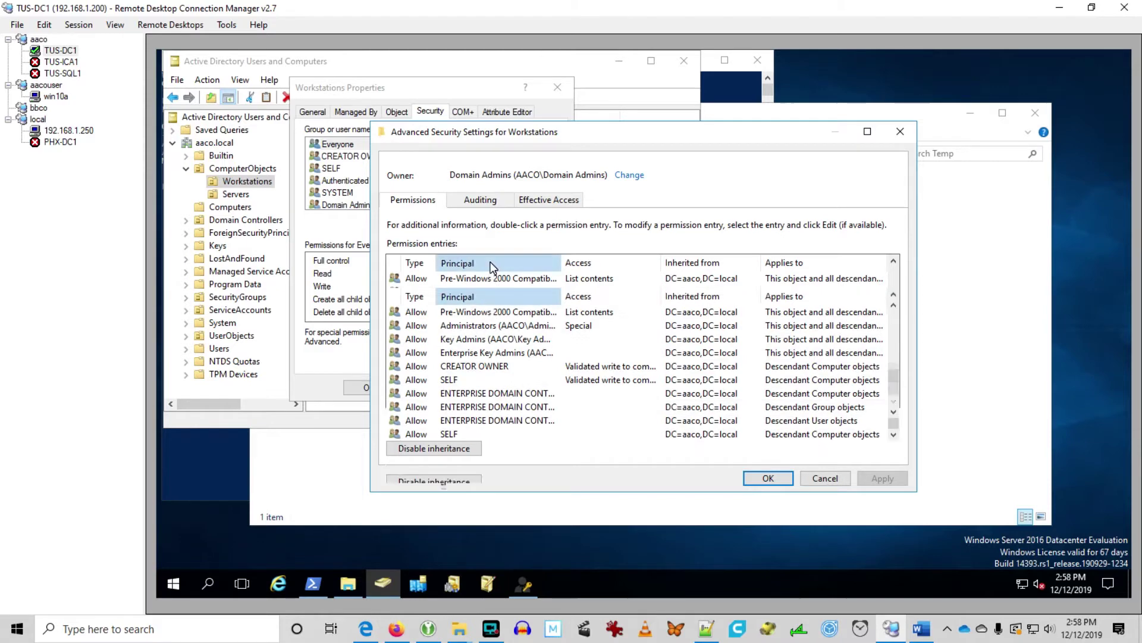
pyautogui.scroll(6, 500, 346)
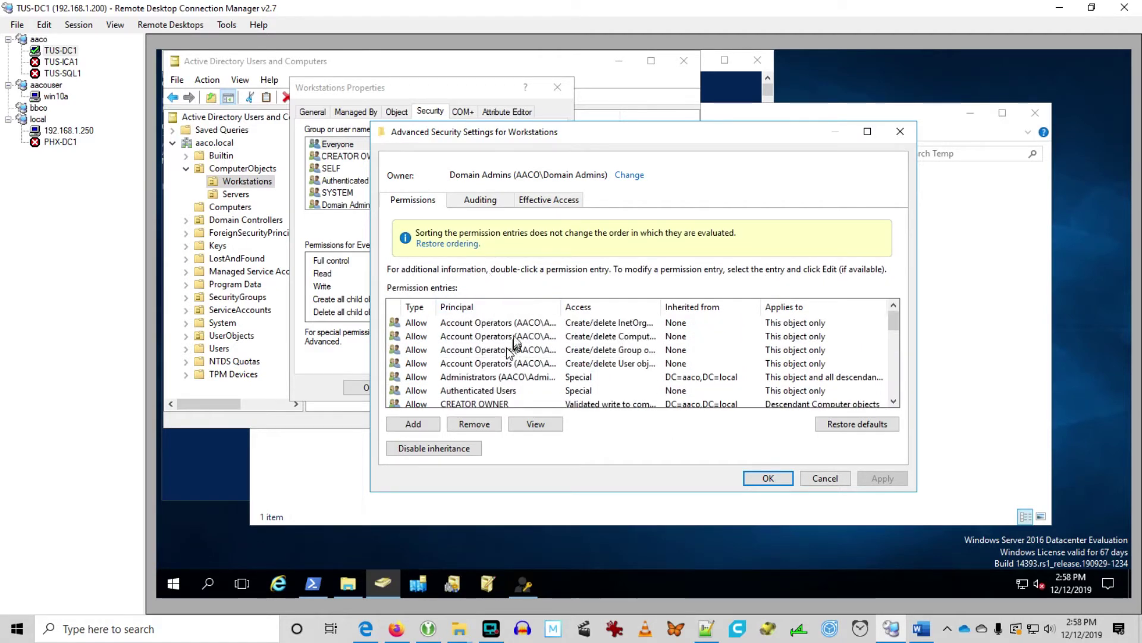
pyautogui.scroll(-2, 482, 354)
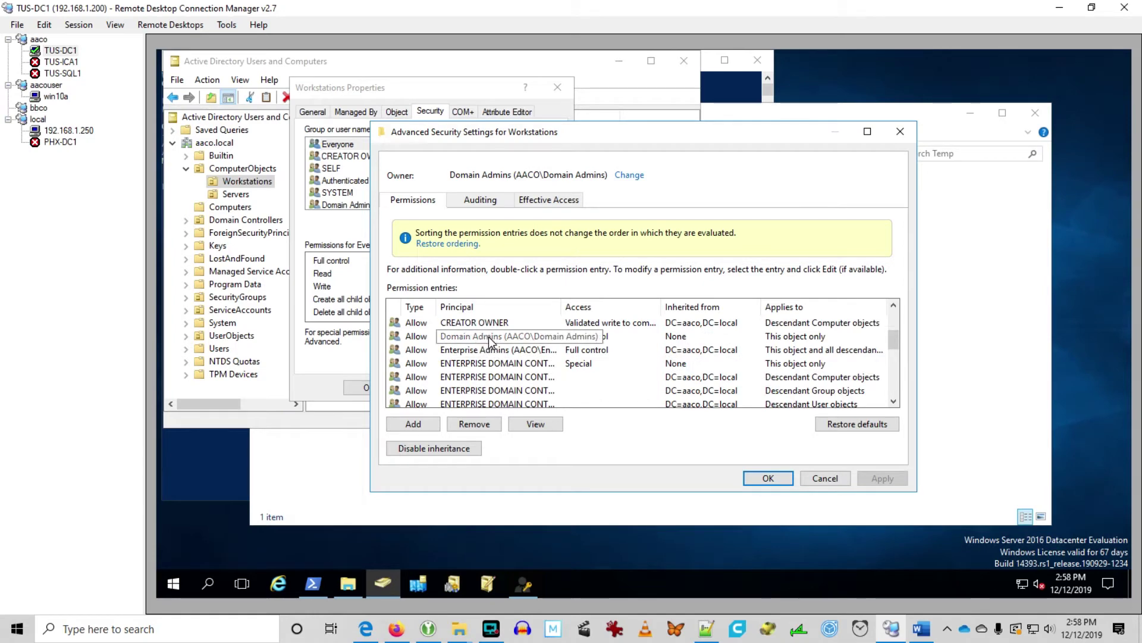
pyautogui.scroll(-3, 494, 352)
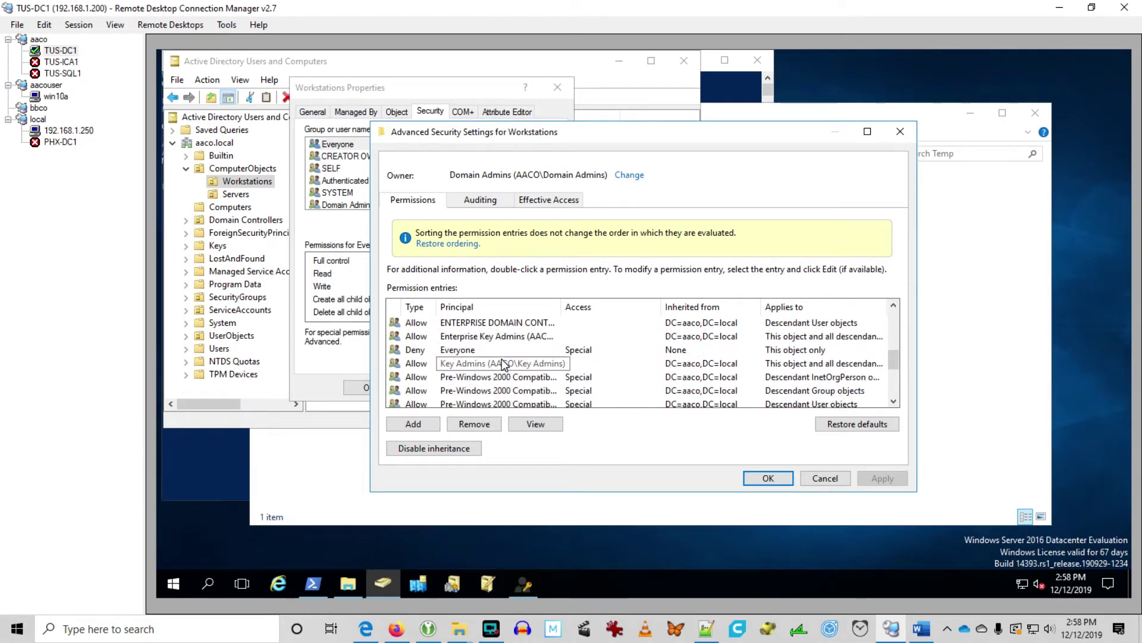
# Select the Domain Admins entry and open it to review its rights, including All extended rights
pyautogui.click(503, 376)
pyautogui.scroll(2, 502, 358)
pyautogui.click(476, 350)
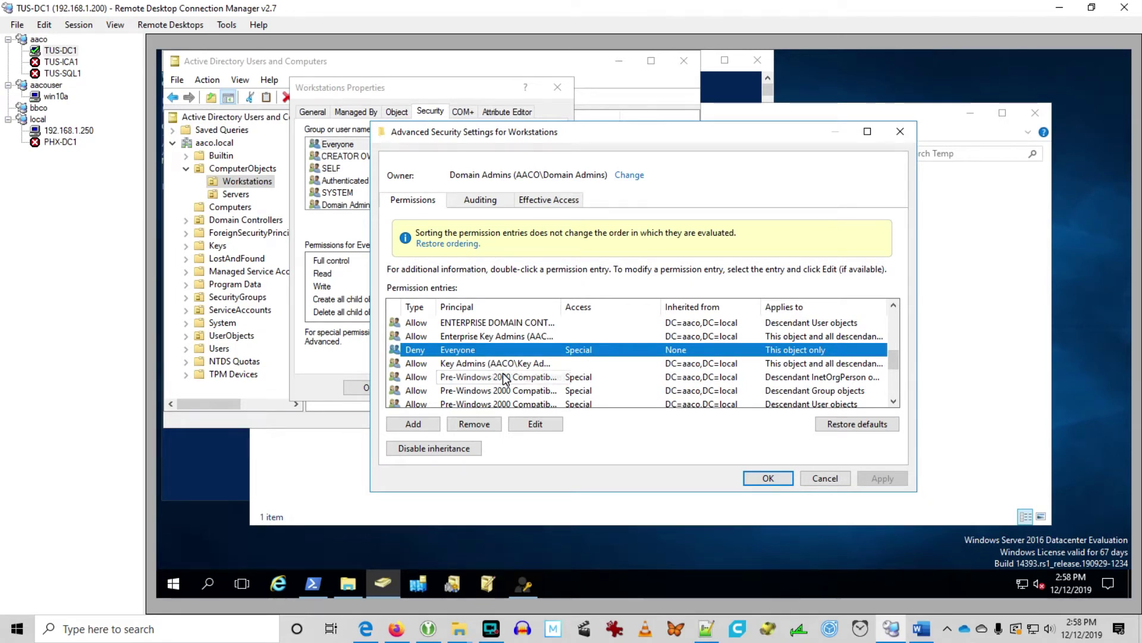
pyautogui.scroll(-3, 502, 373)
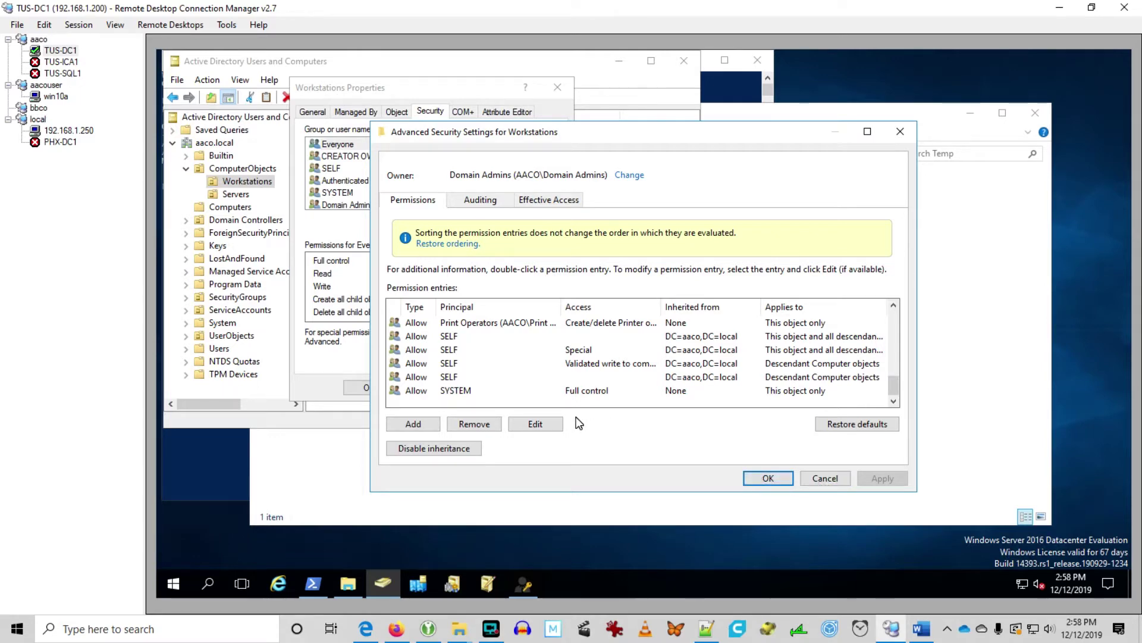
pyautogui.scroll(3, 591, 391)
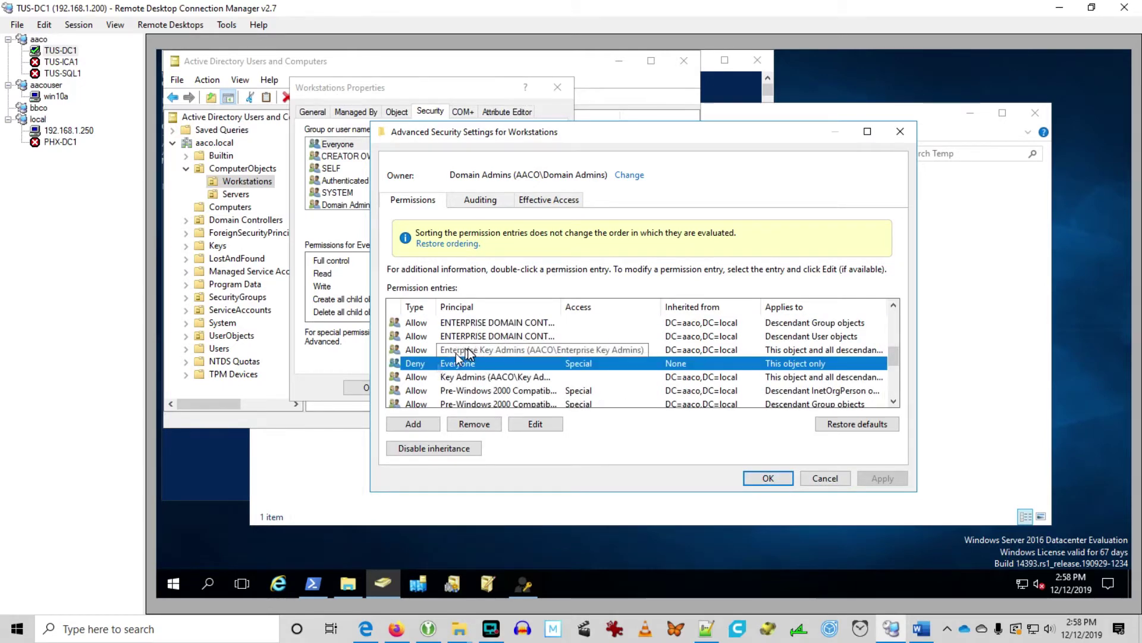
pyautogui.scroll(2, 471, 354)
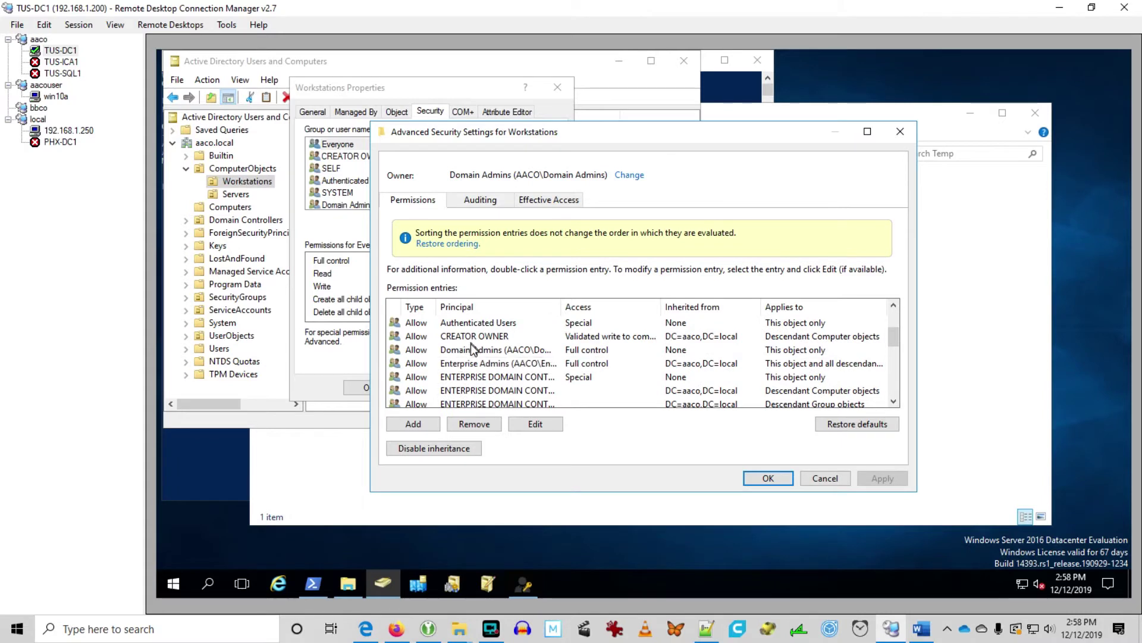
pyautogui.click(472, 350)
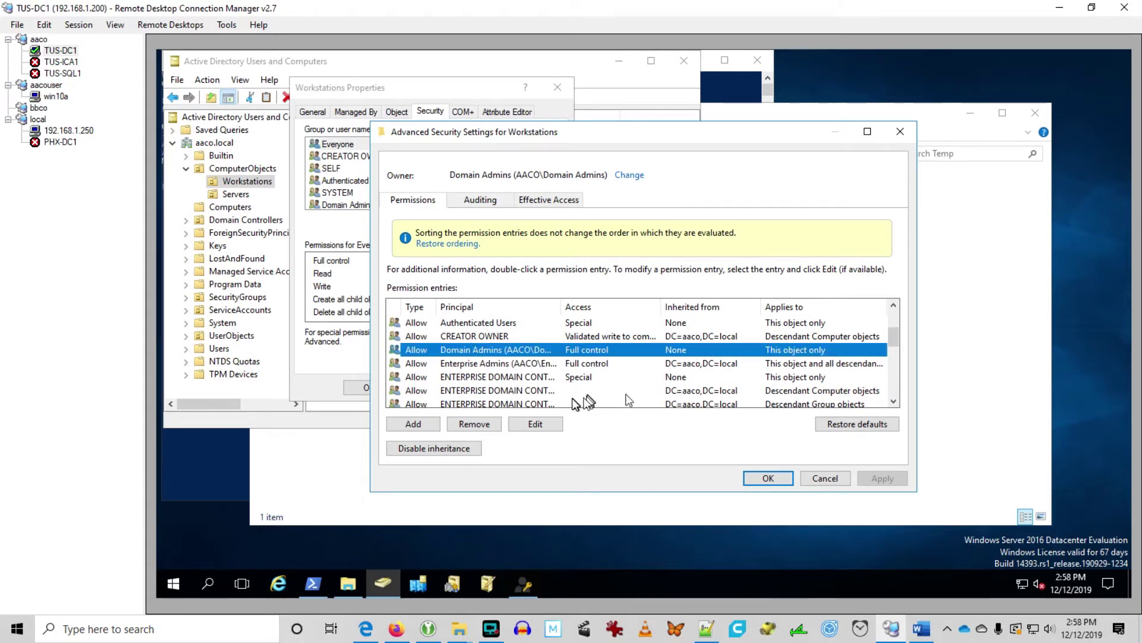
pyautogui.click(527, 428)
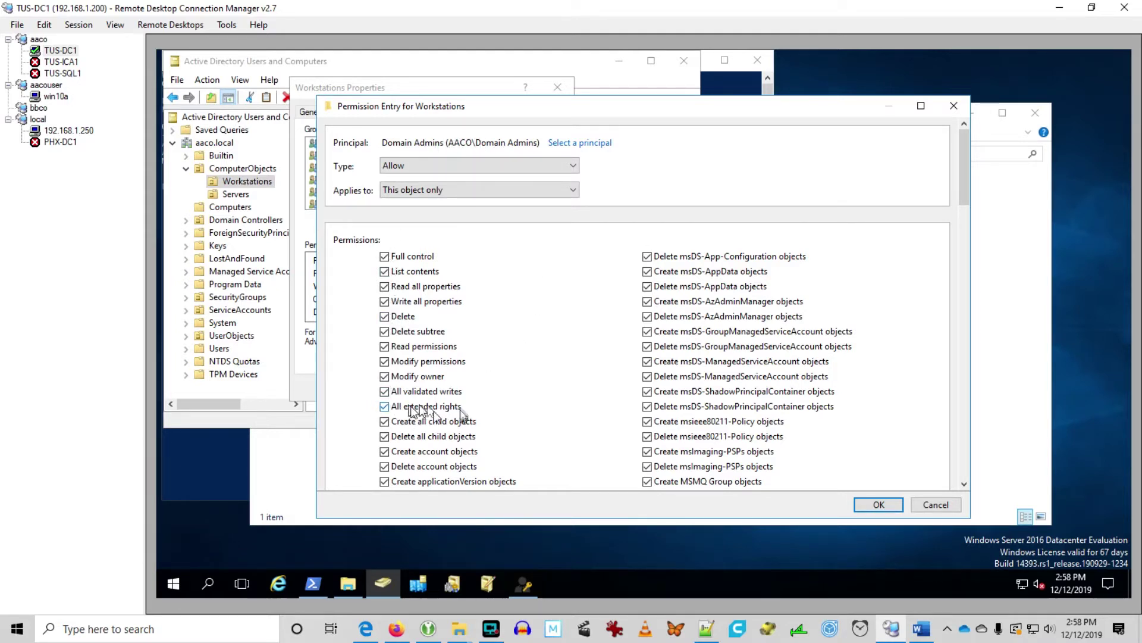
pyautogui.click(921, 629)
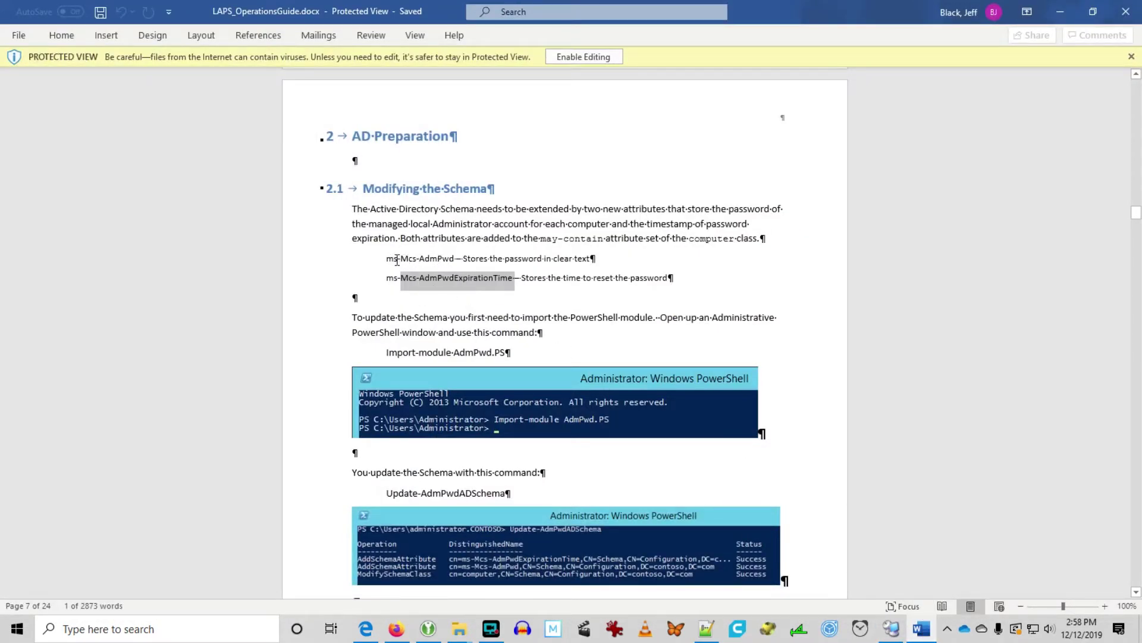
# Highlight the ms-Mcs-AdmPwd and ms-Mcs-AdmPwdExpirationTime names, then scroll the guide down to Find-AdmPwdExtendedrights
pyautogui.moveTo(447, 259); pyautogui.dragTo(387, 260)
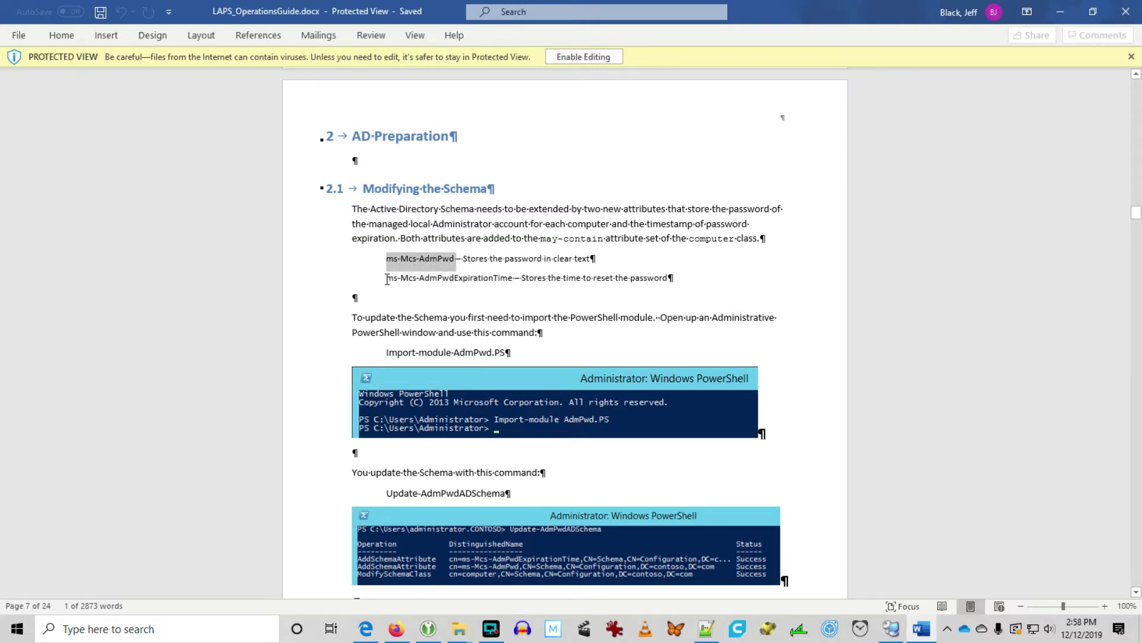
pyautogui.moveTo(387, 278); pyautogui.dragTo(451, 279)
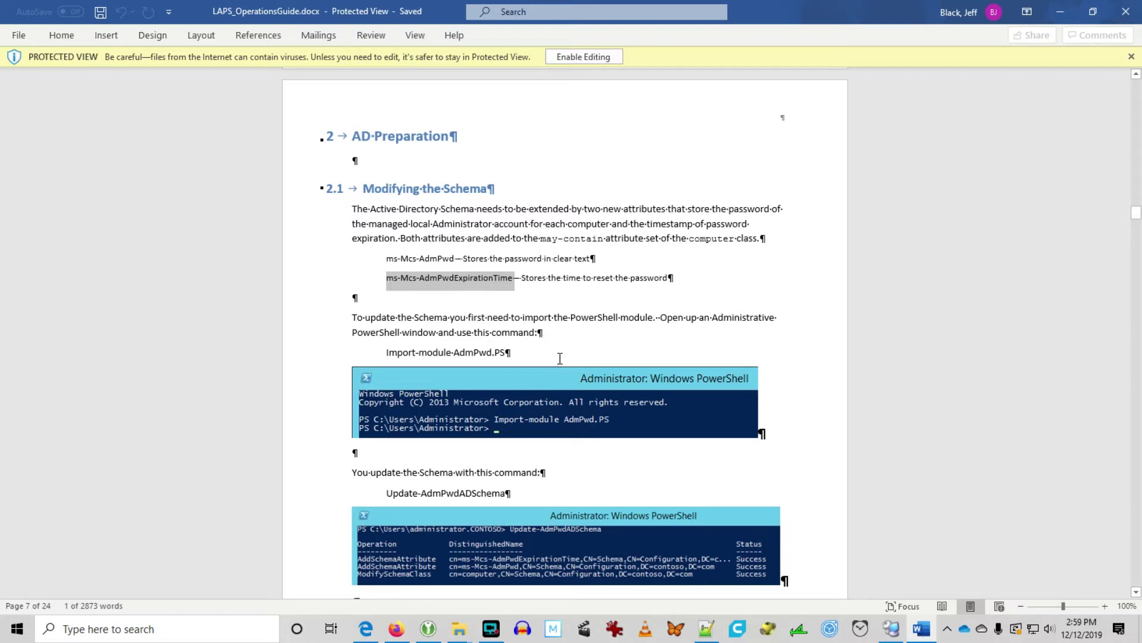
pyautogui.scroll(-2, 560, 356)
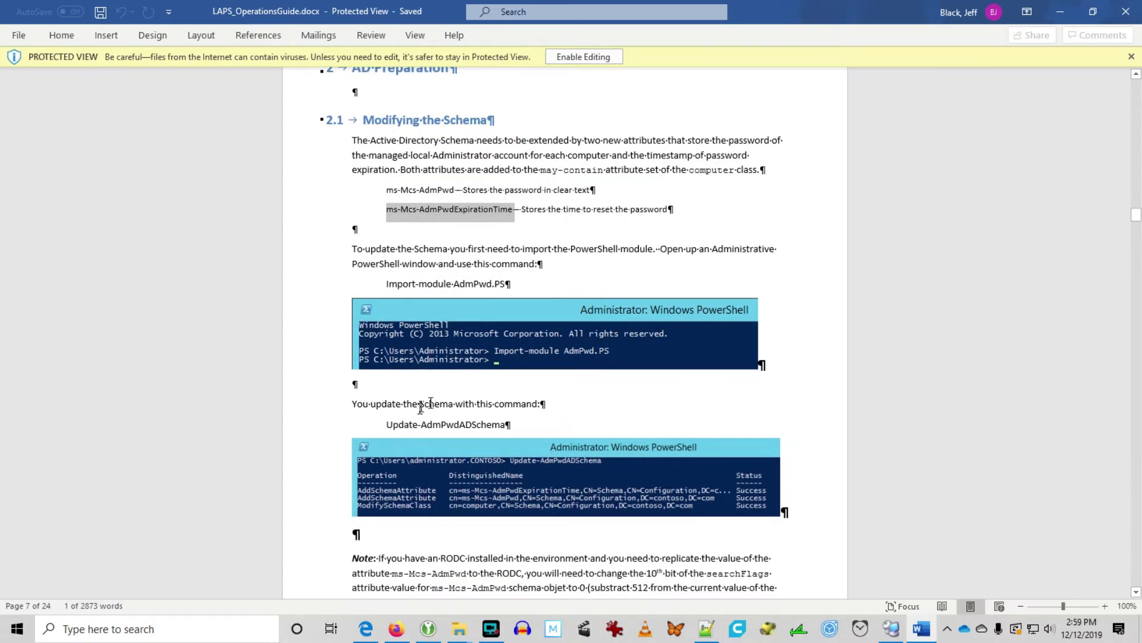
pyautogui.scroll(-2, 423, 409)
pyautogui.scroll(-9, 422, 410)
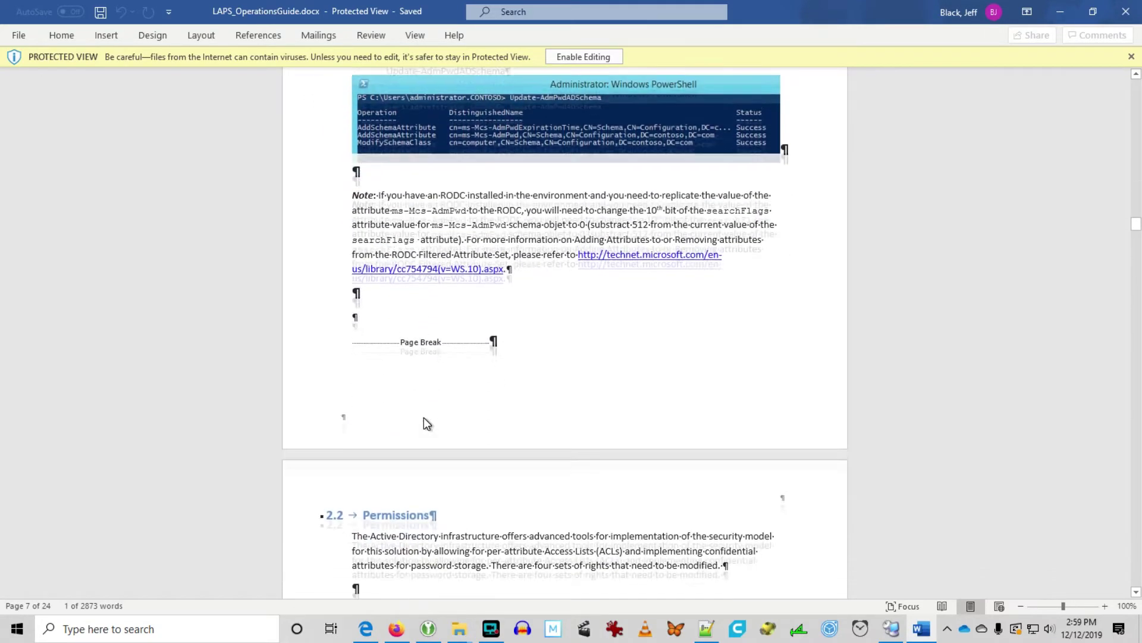
pyautogui.scroll(-4, 428, 419)
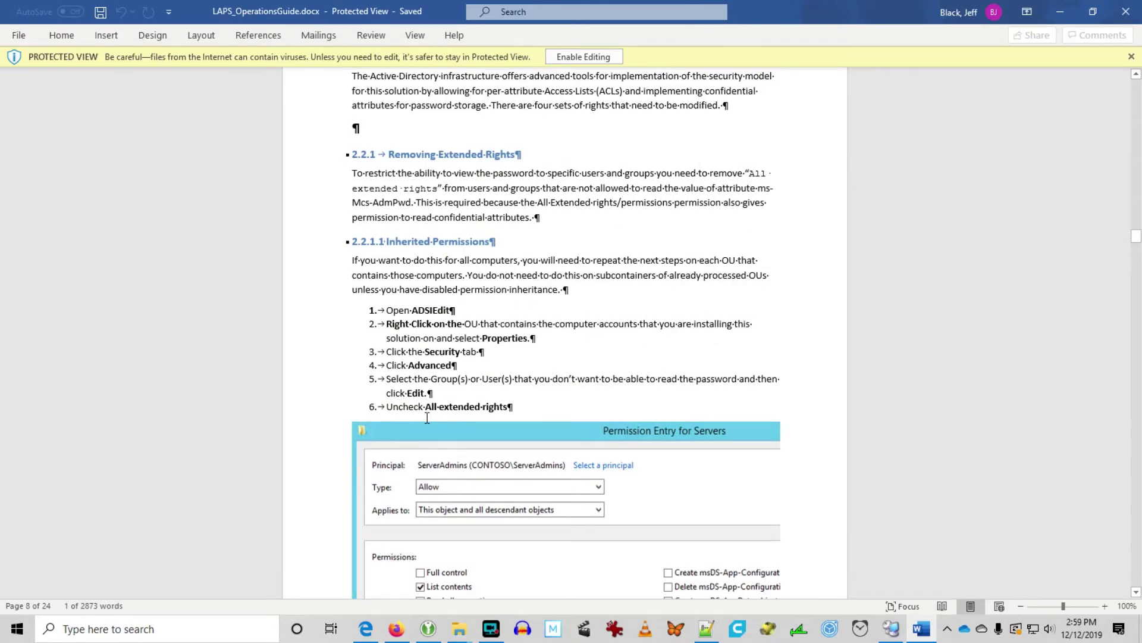
pyautogui.scroll(-2, 426, 419)
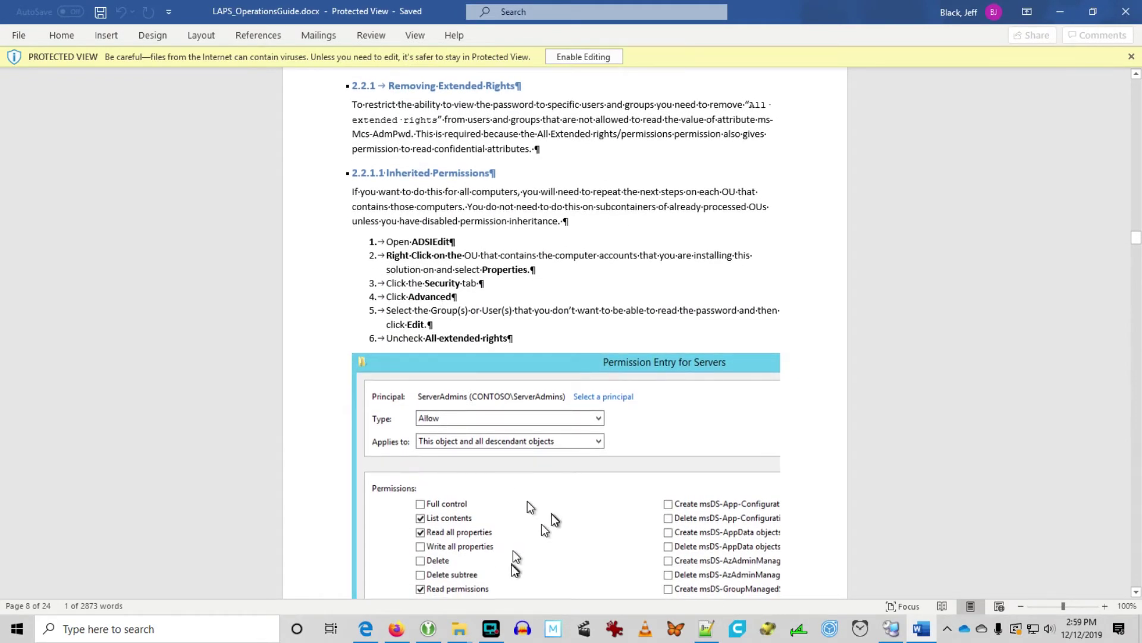
pyautogui.scroll(-2, 515, 569)
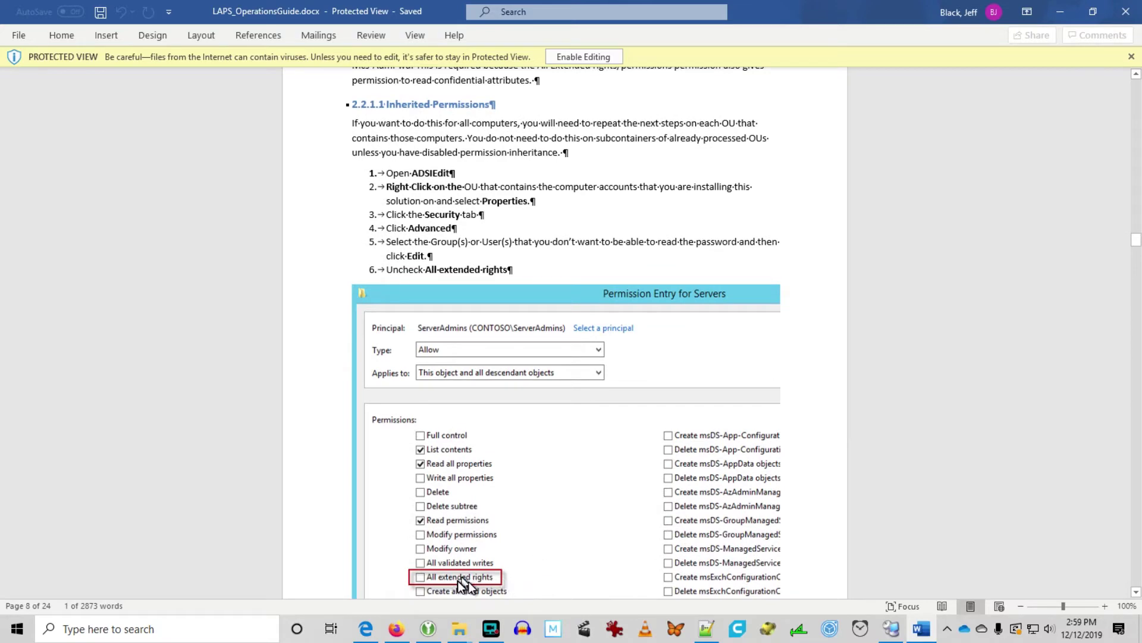
pyautogui.scroll(-8, 540, 566)
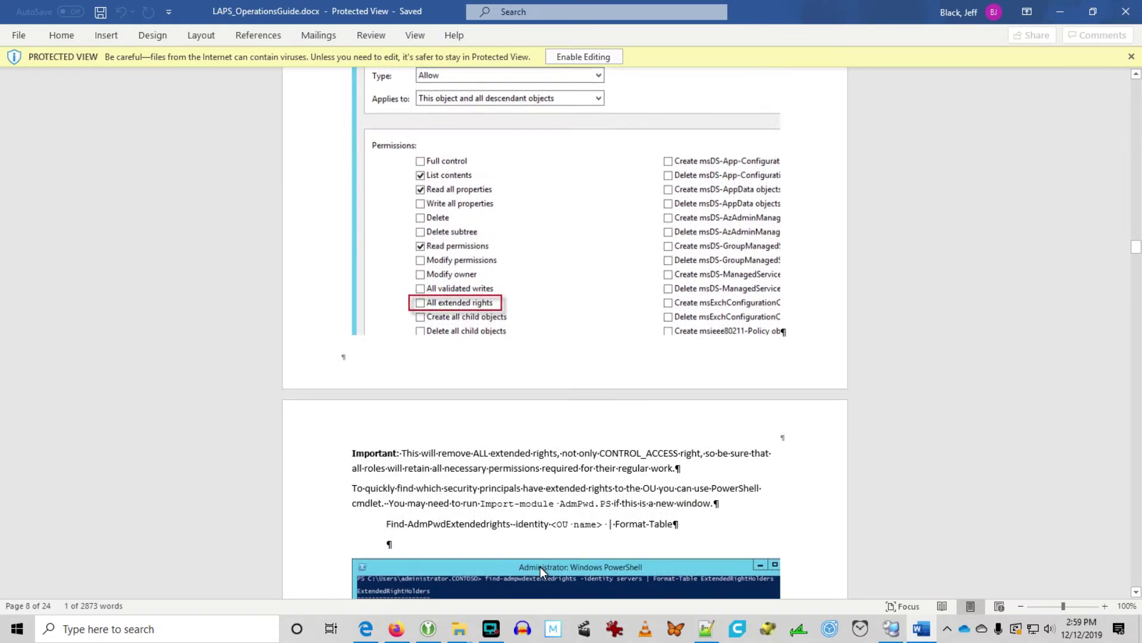
pyautogui.scroll(-2, 547, 550)
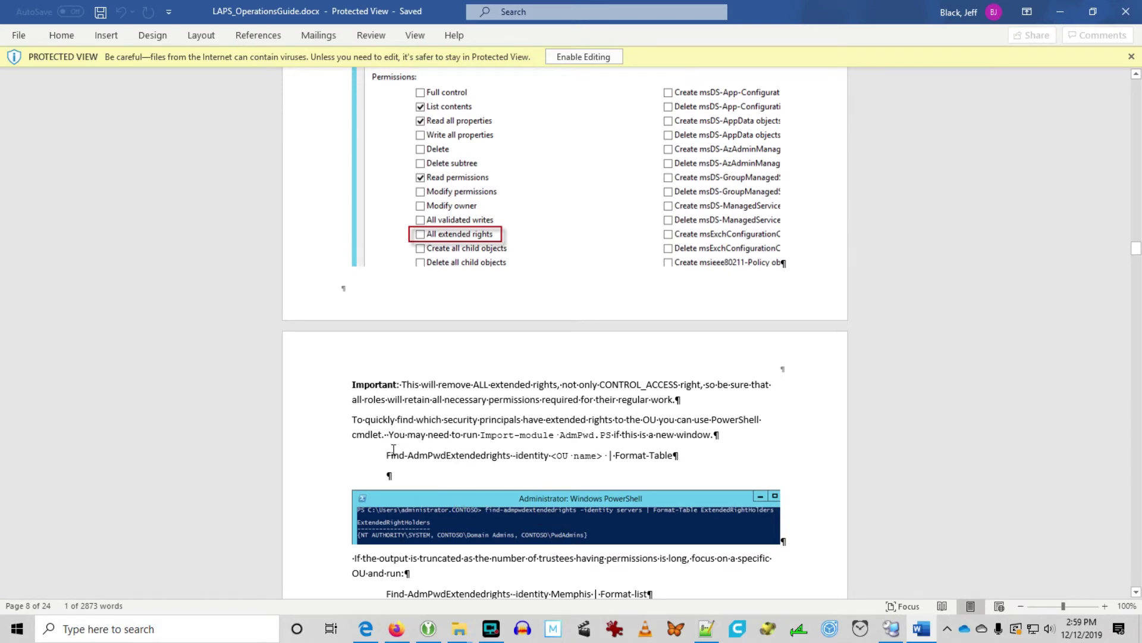
pyautogui.scroll(-2, 395, 451)
# Copy the 'Find-AdmPwdExtendedrights -identity <OU name> | Format-Table' command line
pyautogui.tripleClick(534, 385)
pyautogui.rightClick(534, 386)
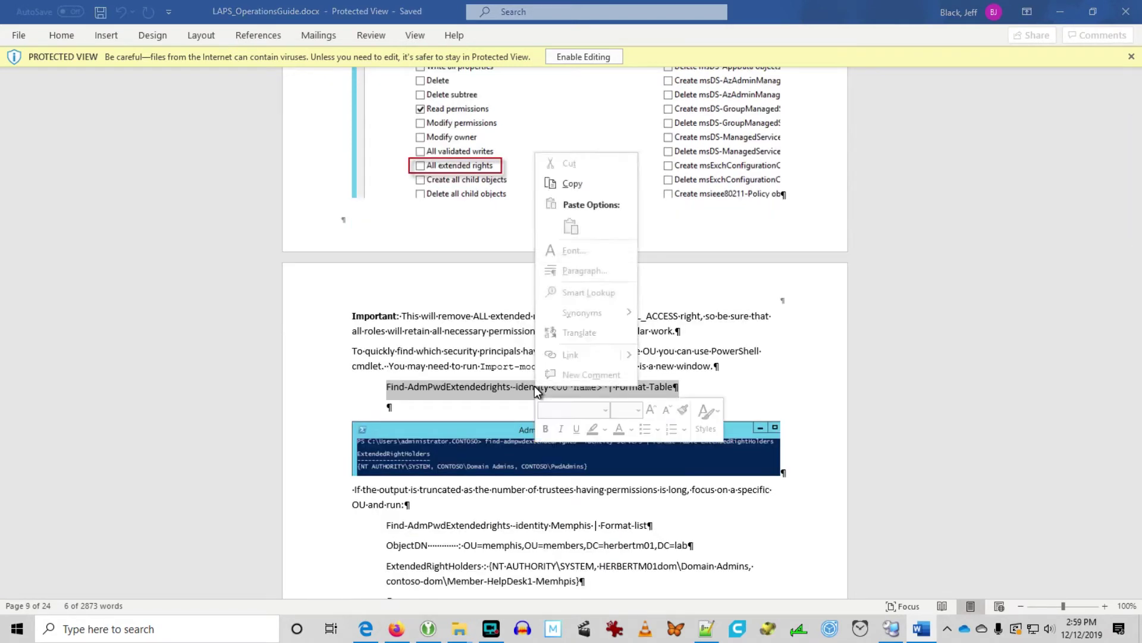
pyautogui.click(569, 185)
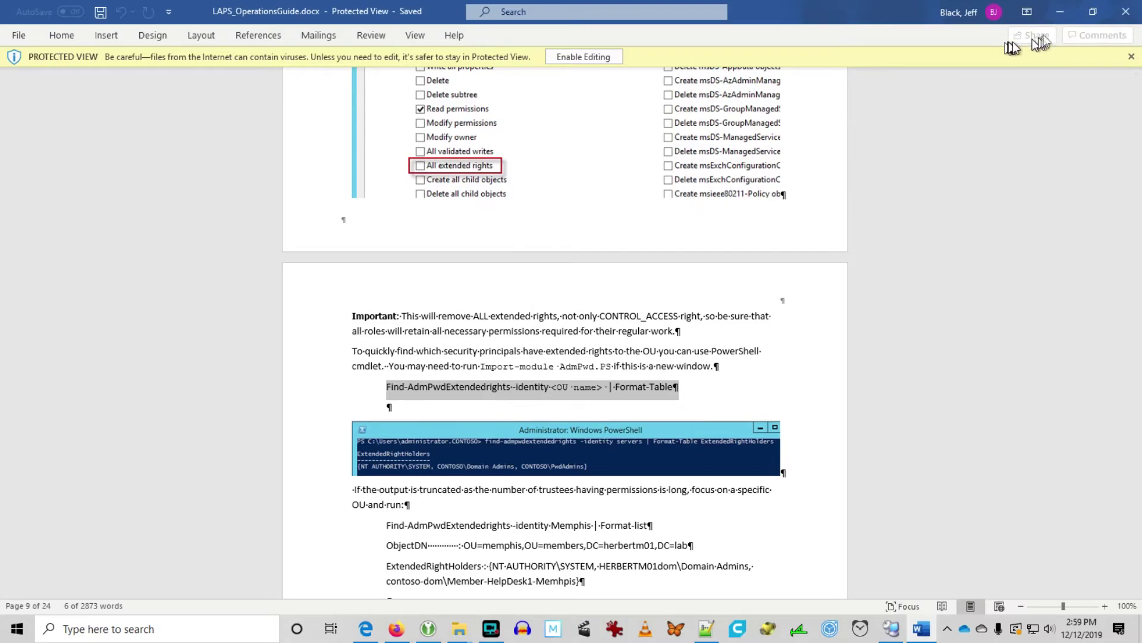
pyautogui.click(1063, 11)
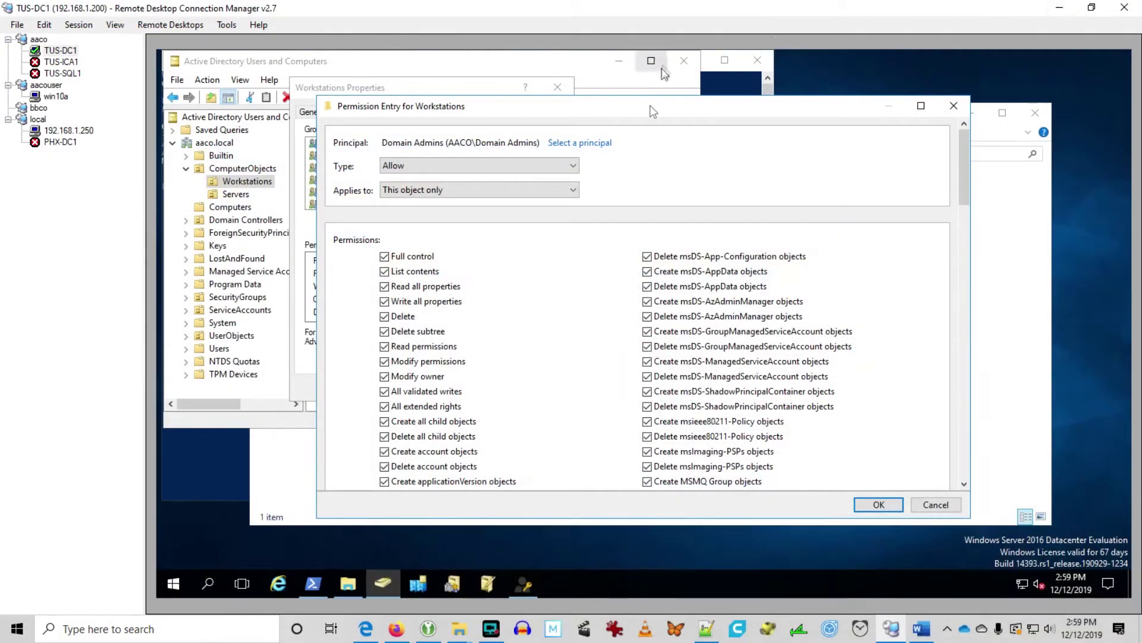
# Close the Domain Admins permission entry, Advanced Security Settings and Workstations properties unchanged
pyautogui.click(954, 106)
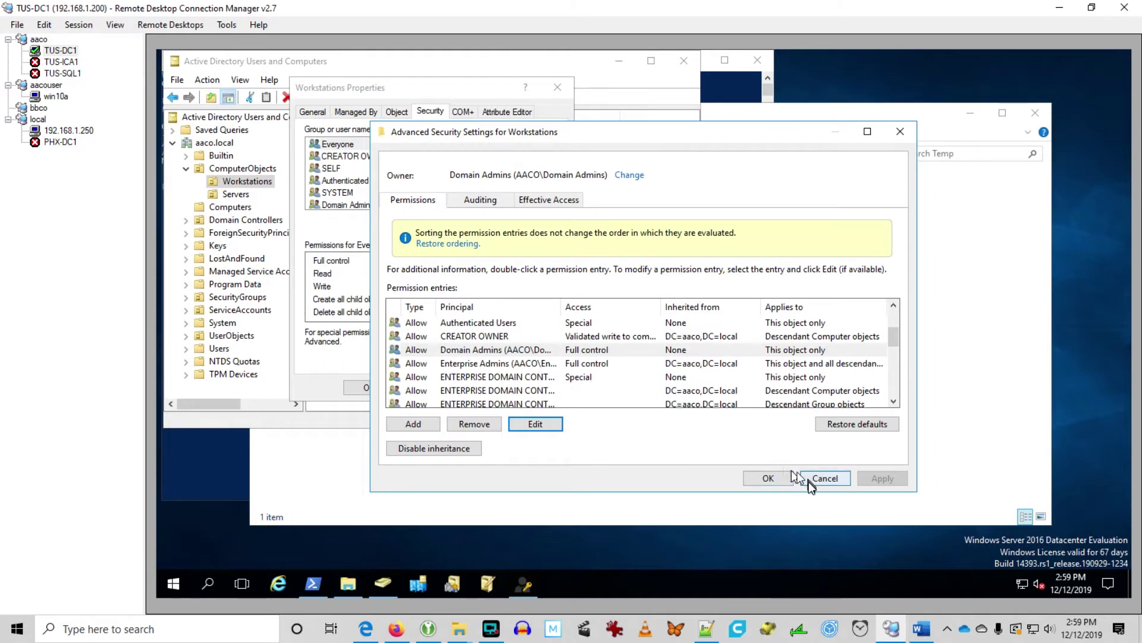
pyautogui.click(824, 478)
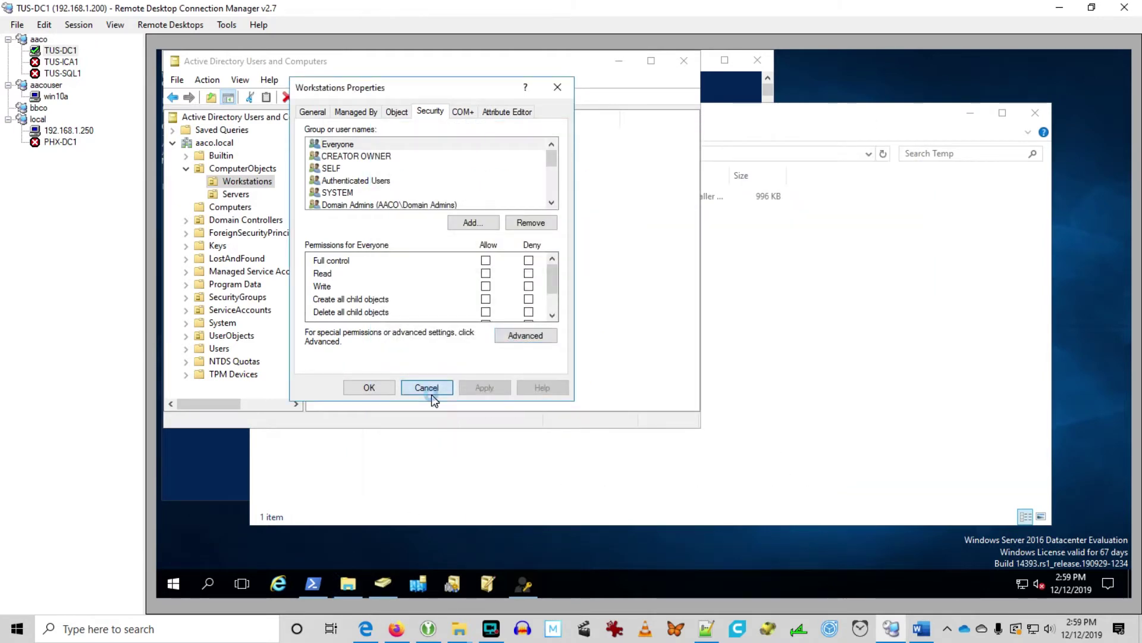
pyautogui.click(426, 388)
# Run Find-AdmPwdExtendedrights for workstations in PowerShell, showing SYSTEM and Domain Admins as extended right holders
pyautogui.click(201, 480)
pyautogui.rightClick(363, 351)
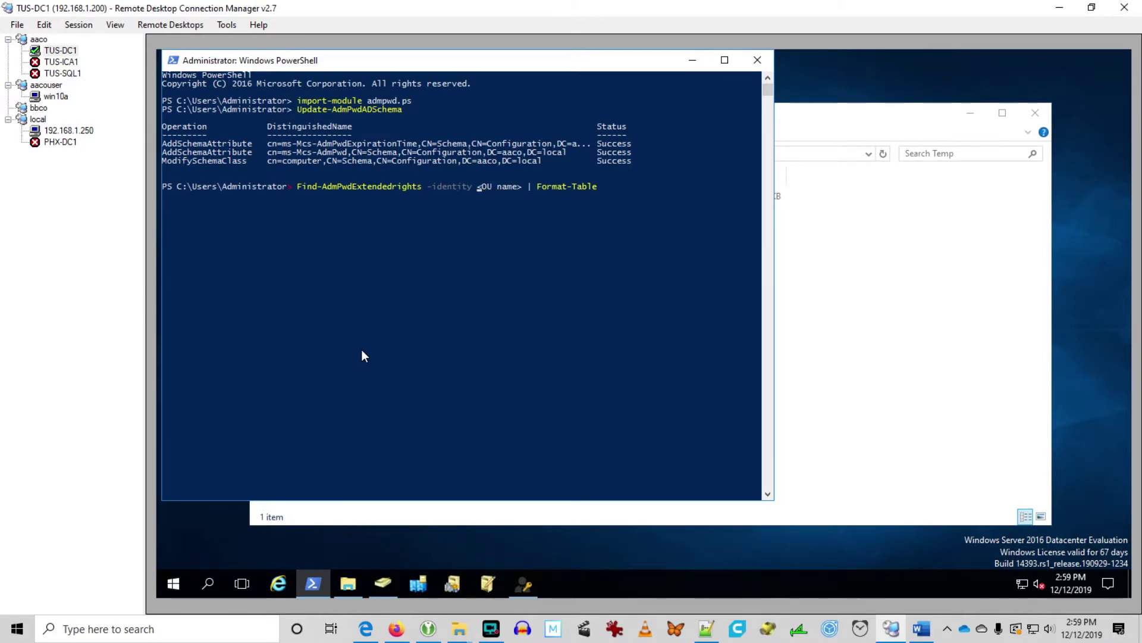
pyautogui.write('workstations')
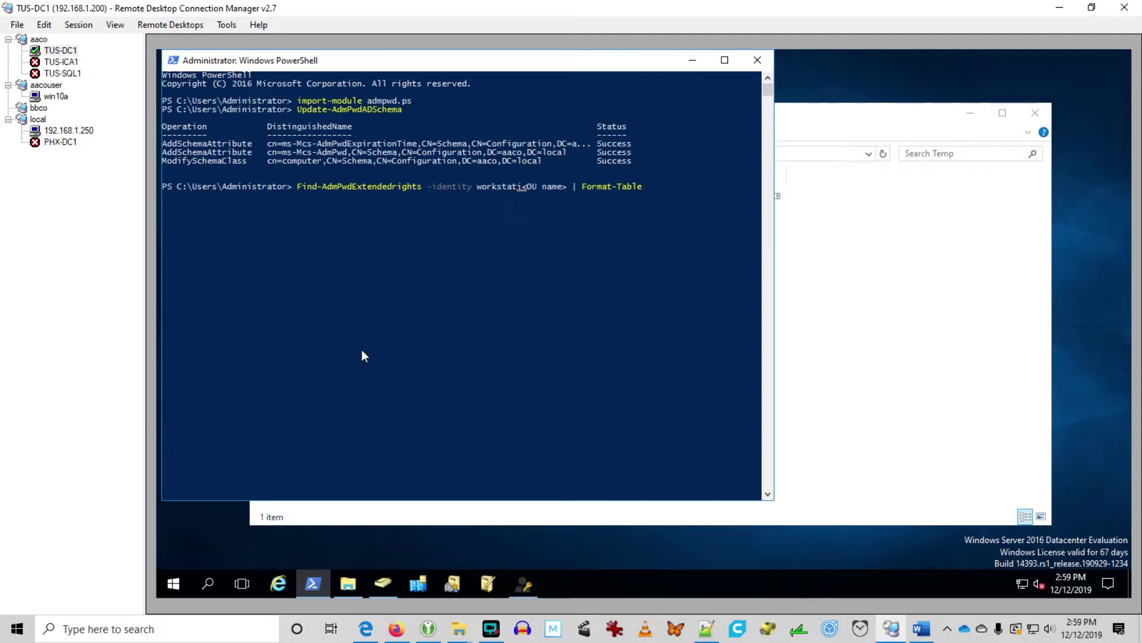
pyautogui.press('Delete')
pyautogui.press('Delete')
pyautogui.press('Delete')
pyautogui.press('Delete')
pyautogui.press('Delete')
pyautogui.press('Delete')
pyautogui.press('Delete')
pyautogui.press('Delete')
pyautogui.press('Delete')
pyautogui.click(923, 631)
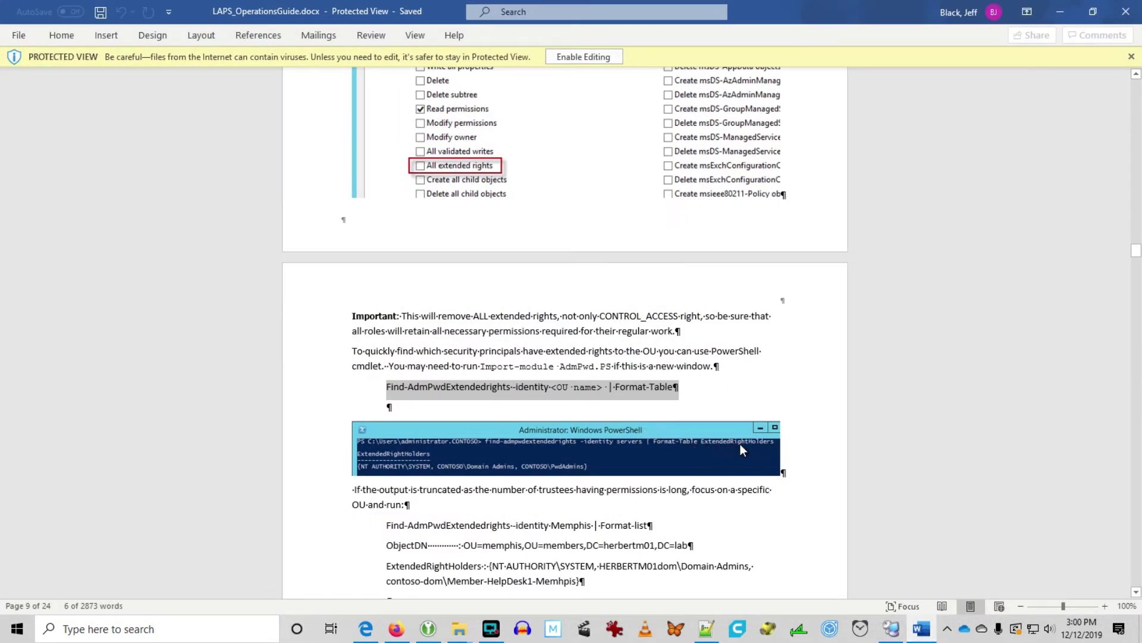
pyautogui.click(1060, 12)
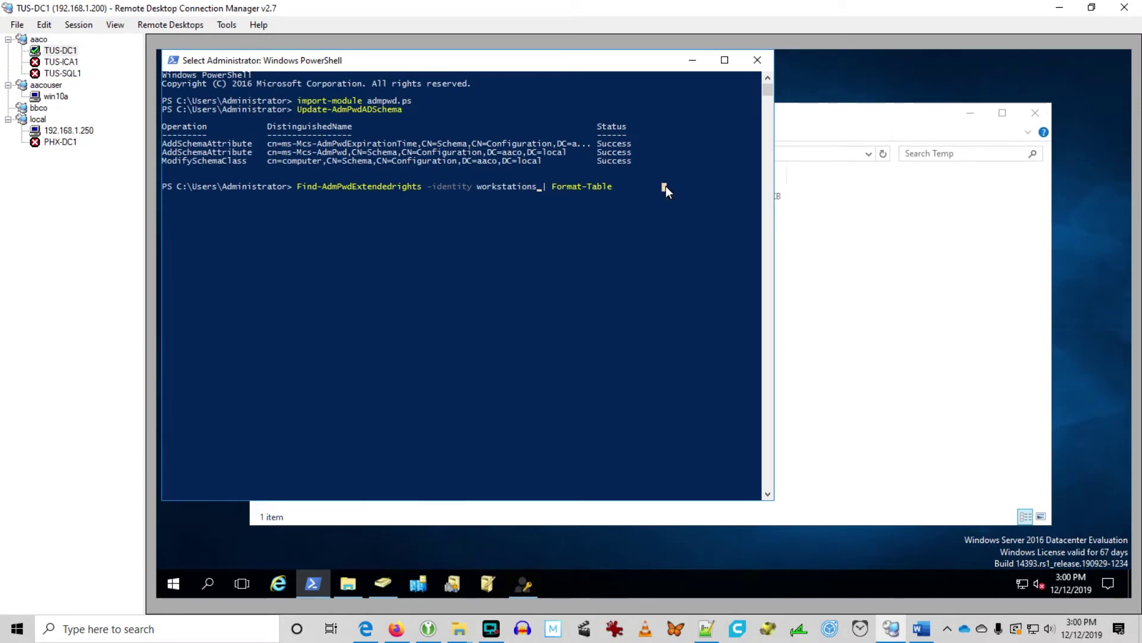
pyautogui.press('Escape')
pyautogui.write('extend')
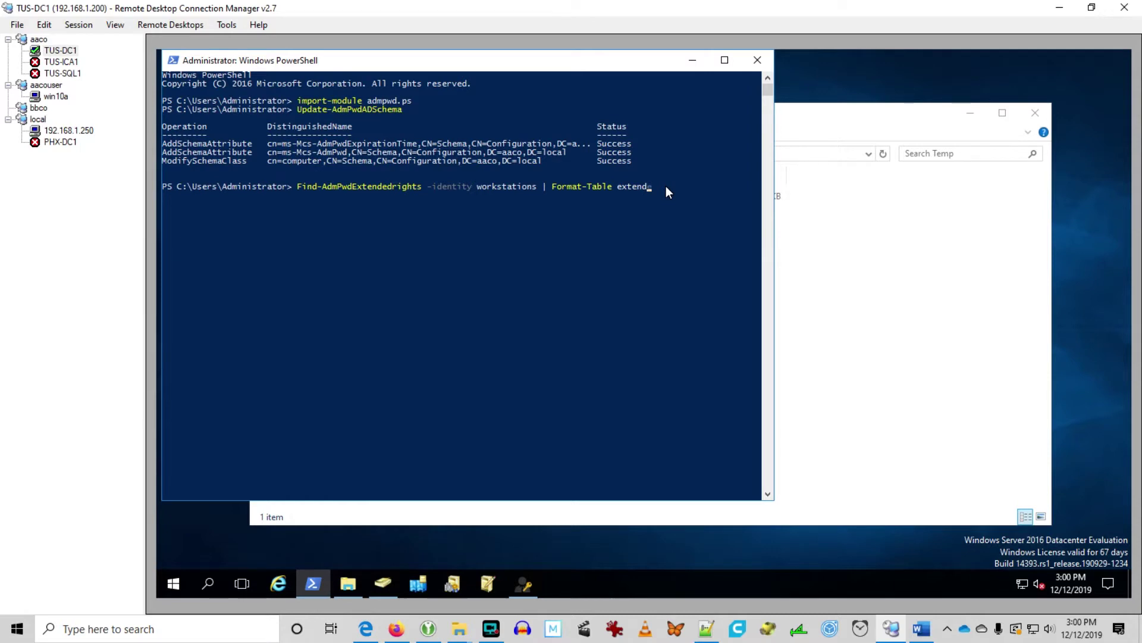
pyautogui.write('edrightholders')
pyautogui.press('Return')
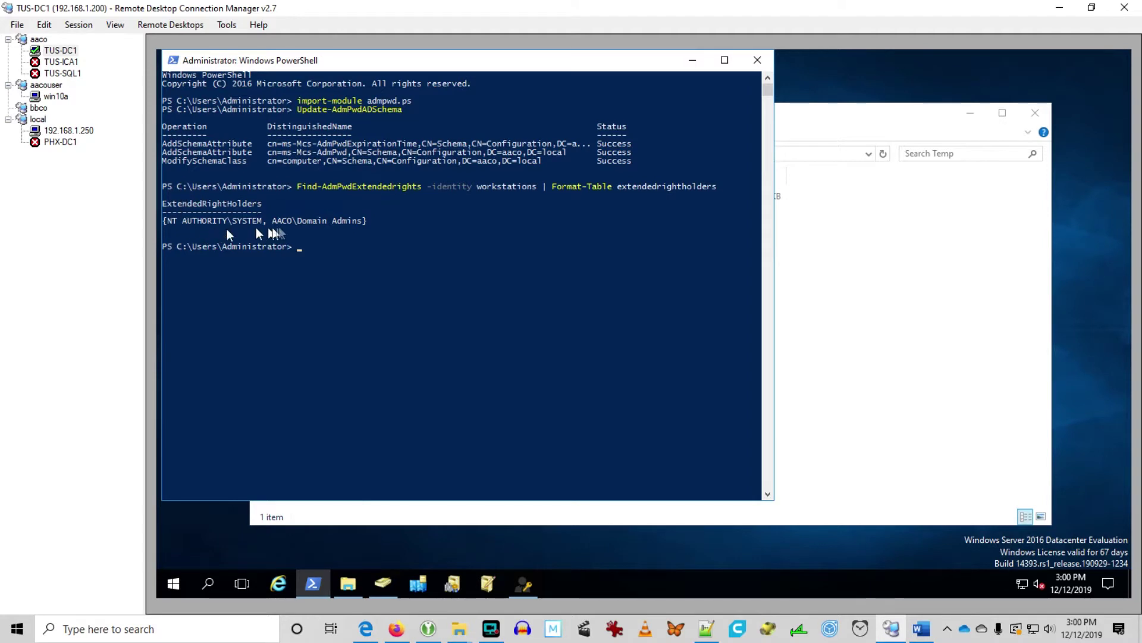
pyautogui.hotkey('alt', 'Tab')
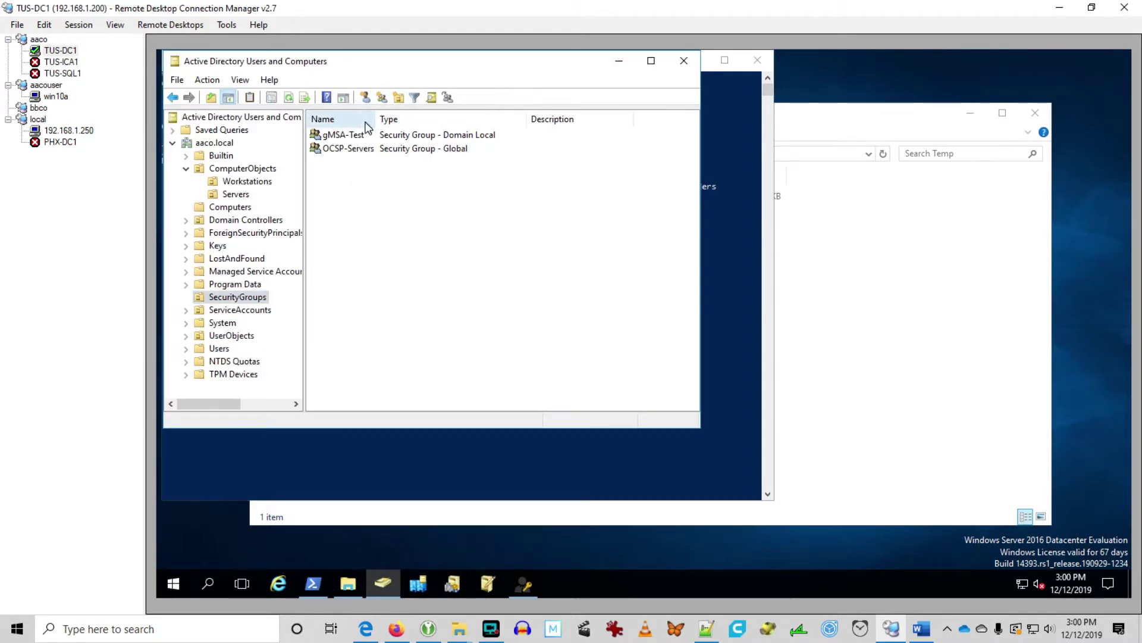
# Create a domain local group named Helpdesk in SecurityGroups
pyautogui.rightClick(366, 189)
pyautogui.moveTo(411, 253)
pyautogui.click(524, 283)
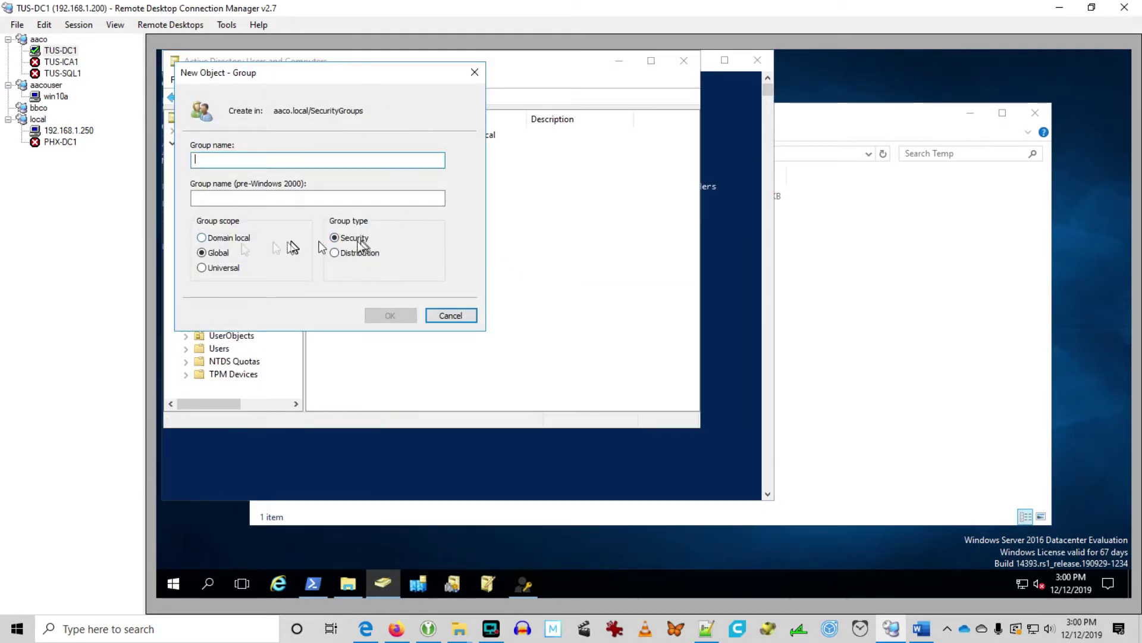
pyautogui.click(201, 238)
pyautogui.click(306, 160)
pyautogui.write('Helpdesk')
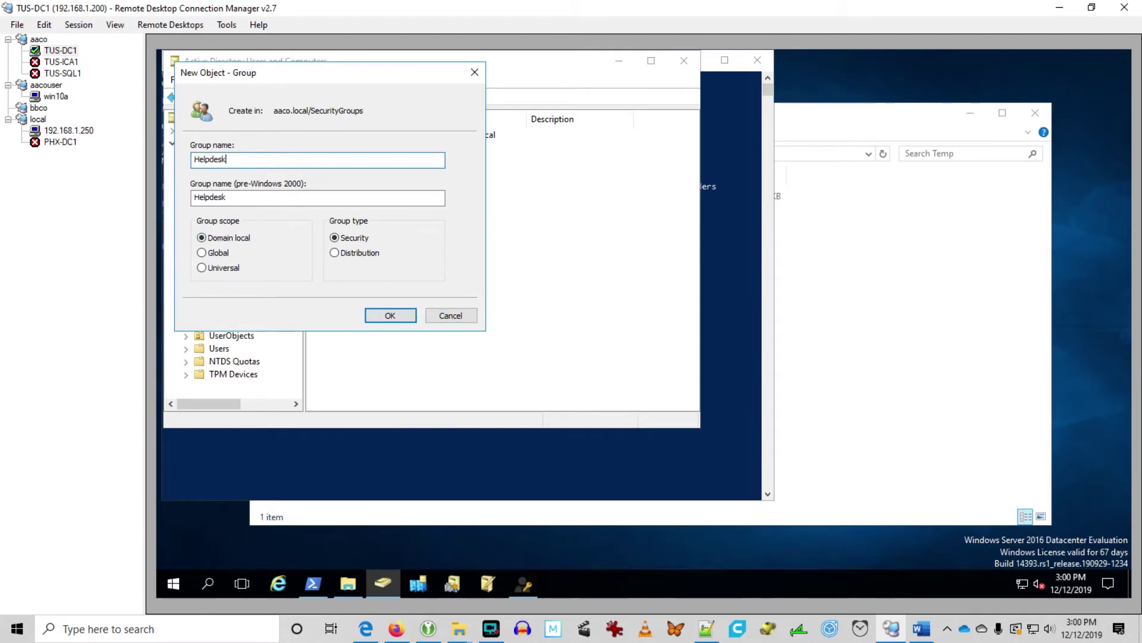
pyautogui.click(396, 316)
# Add a domain user as a member of the Helpdesk group
pyautogui.doubleClick(340, 149)
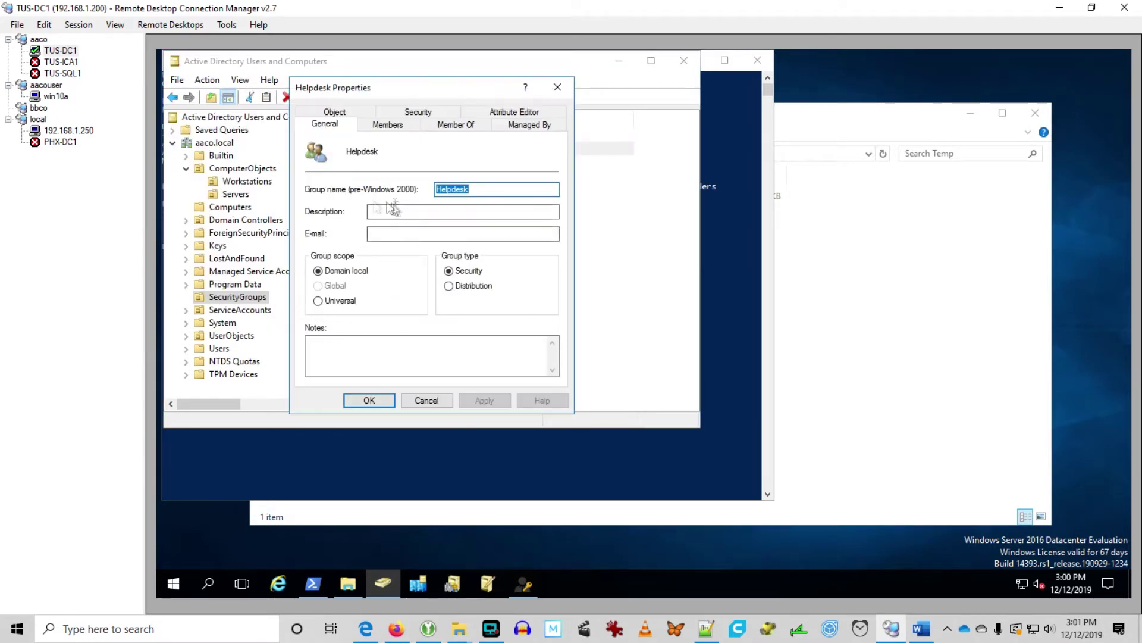
pyautogui.click(382, 122)
pyautogui.click(325, 359)
pyautogui.write('aaco')
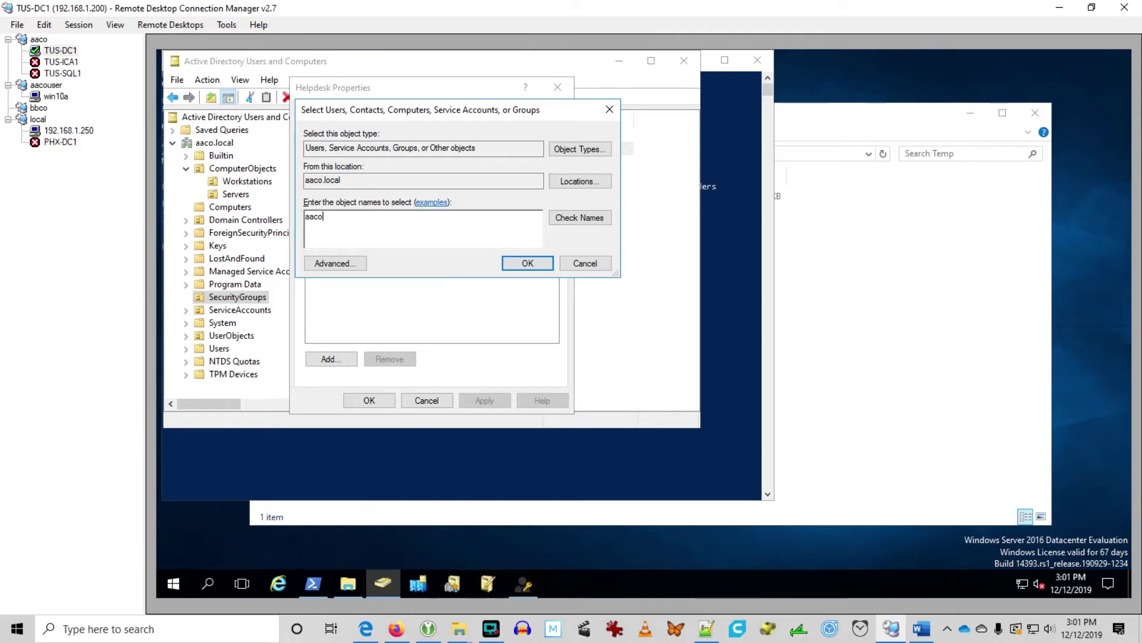
pyautogui.write('.user')
pyautogui.click(513, 263)
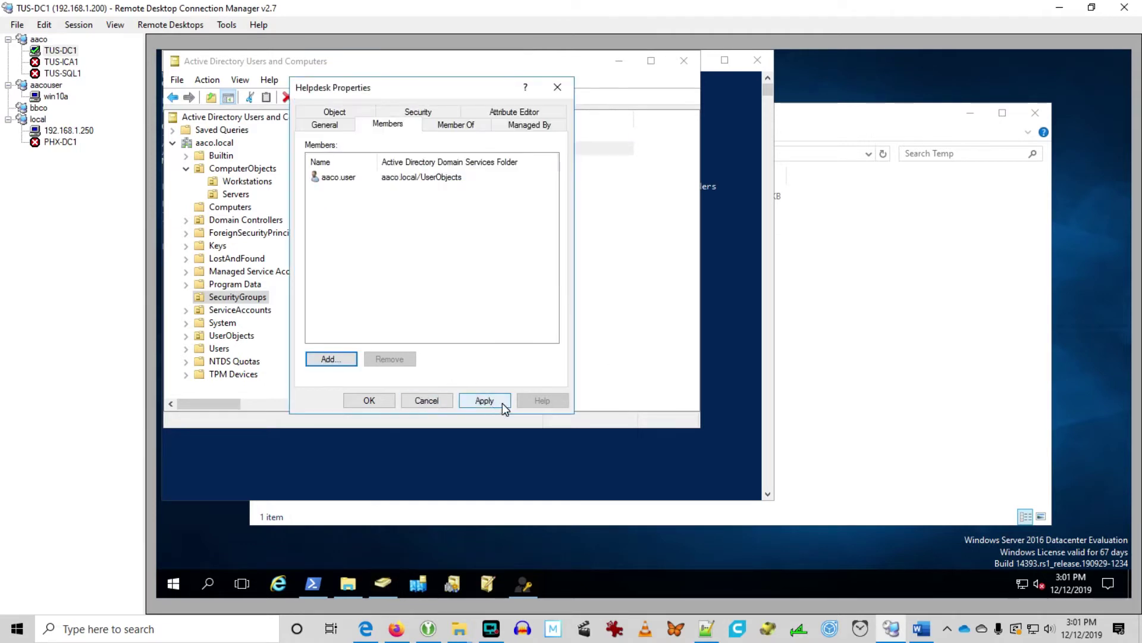
pyautogui.click(369, 400)
# Sign out of the win10a remote session from the Start menu
pyautogui.click(53, 97)
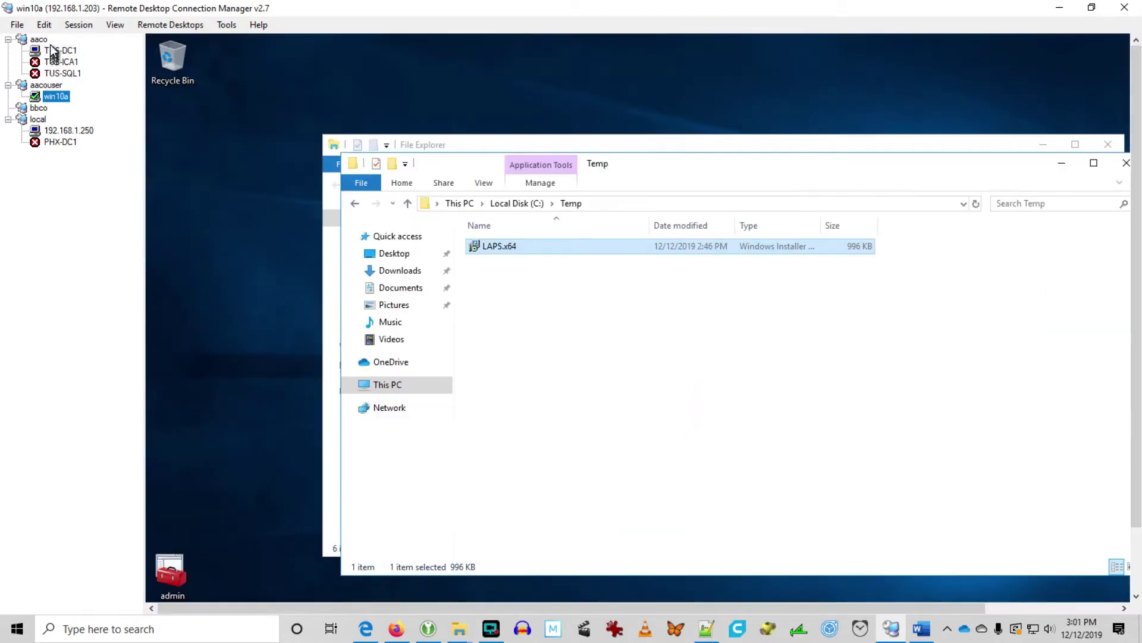
pyautogui.rightClick(62, 99)
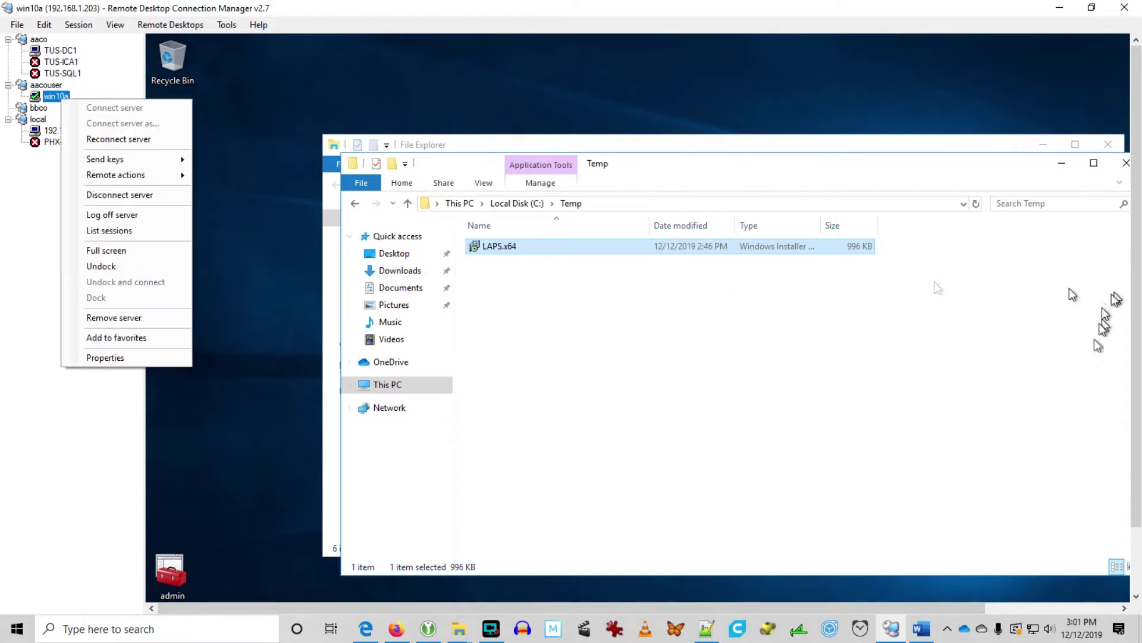
pyautogui.click(1136, 547)
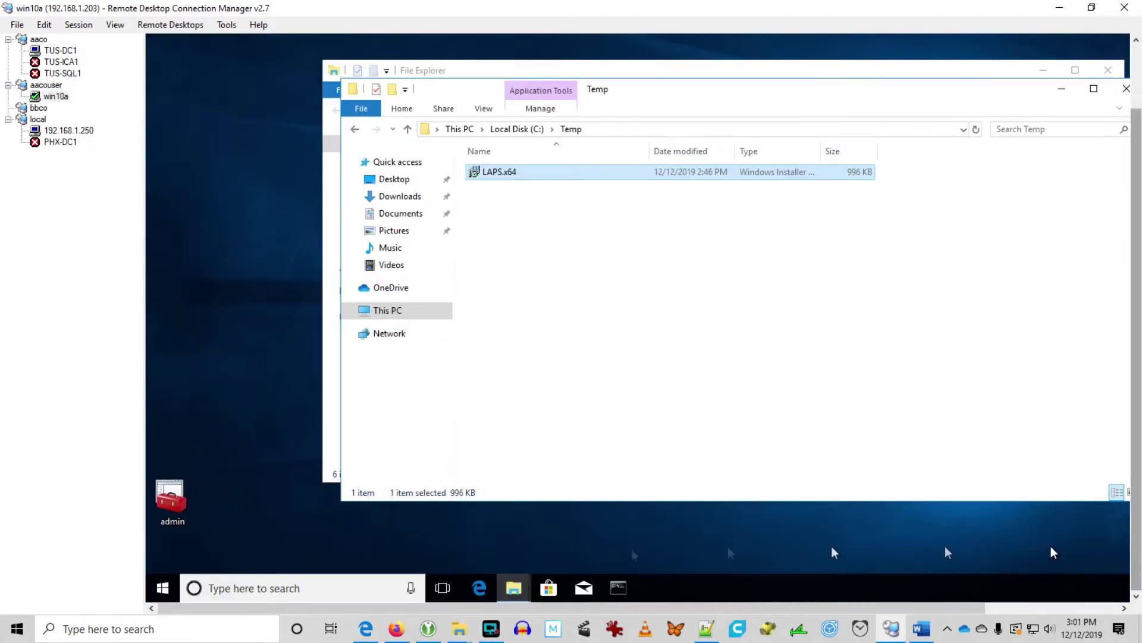
pyautogui.click(162, 590)
pyautogui.rightClick(163, 589)
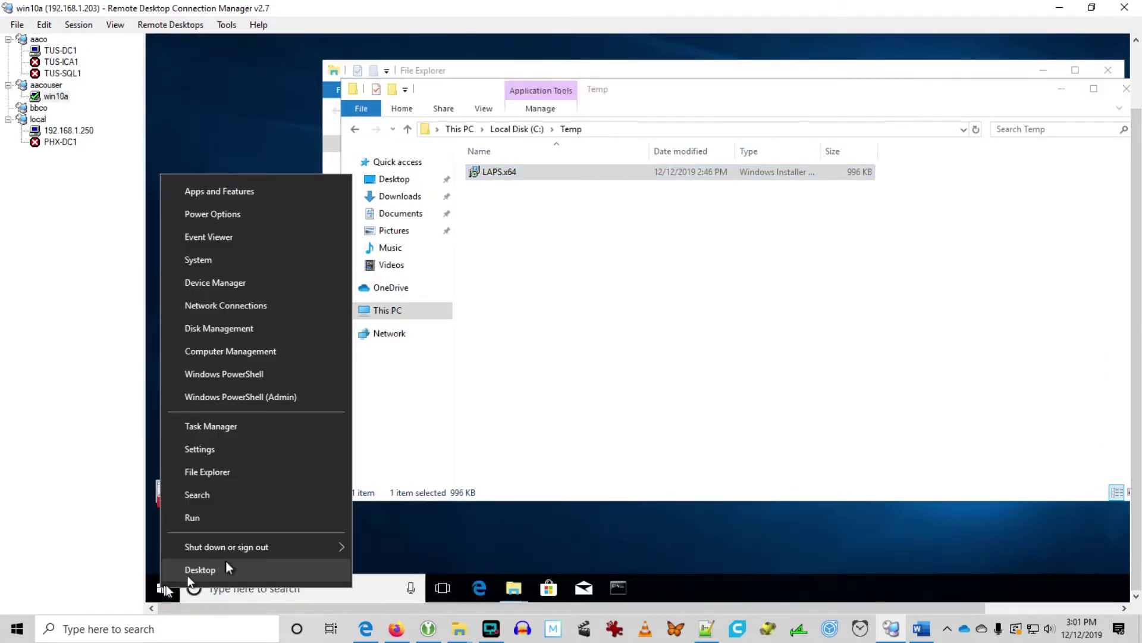
pyautogui.moveTo(259, 546)
pyautogui.click(402, 501)
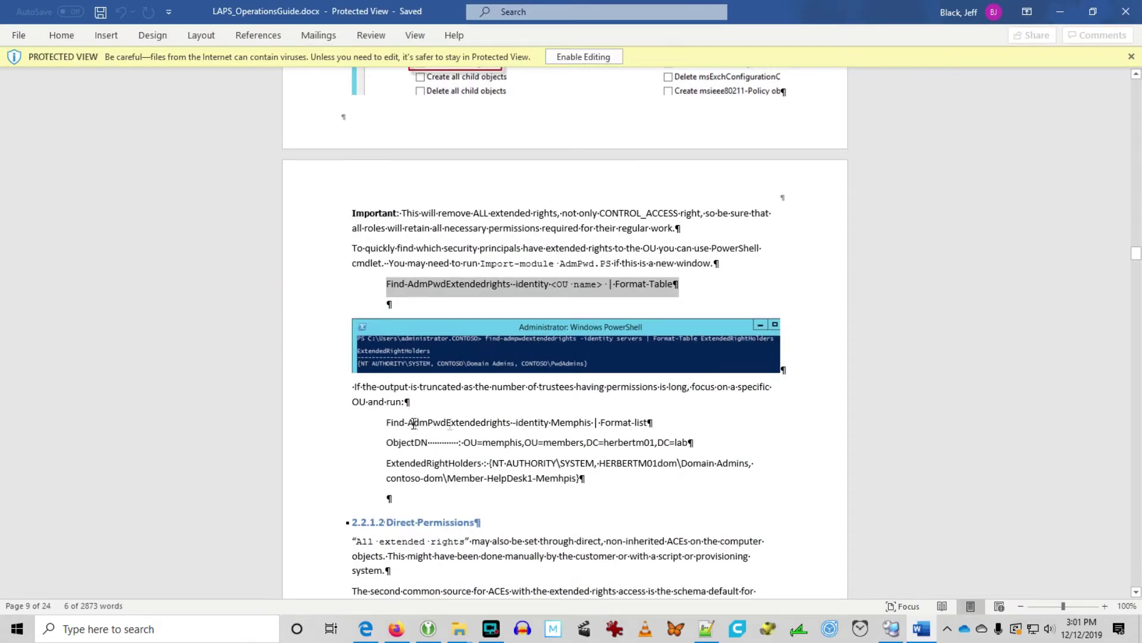
# Read the guide's Memphis example and the paragraph on SELF write permission
pyautogui.moveTo(414, 424); pyautogui.dragTo(502, 424)
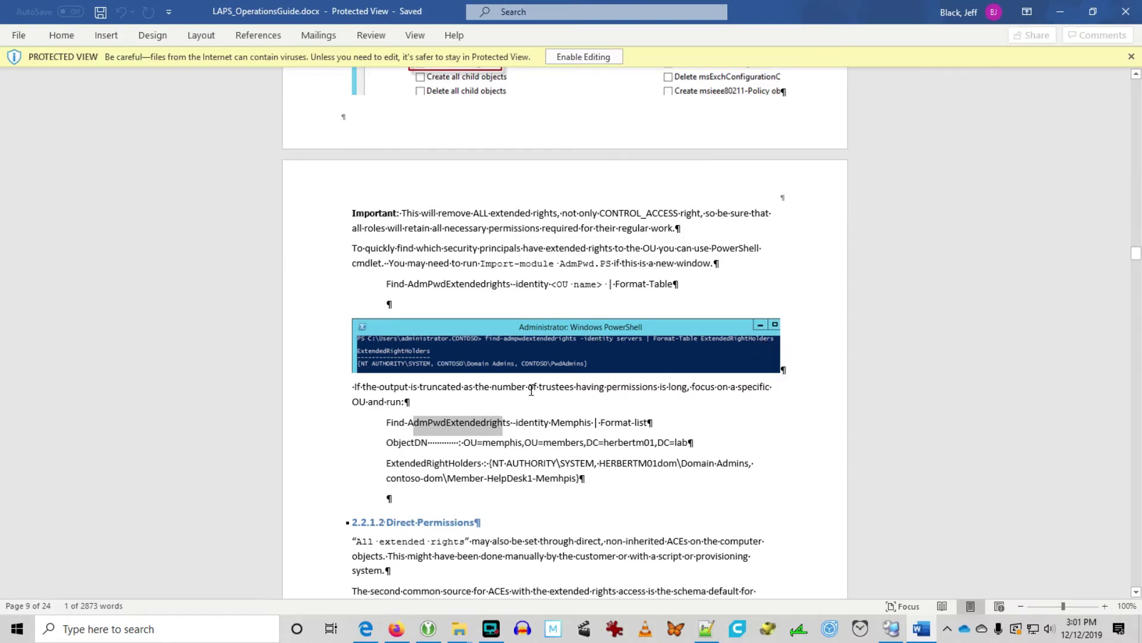
pyautogui.scroll(-10, 531, 391)
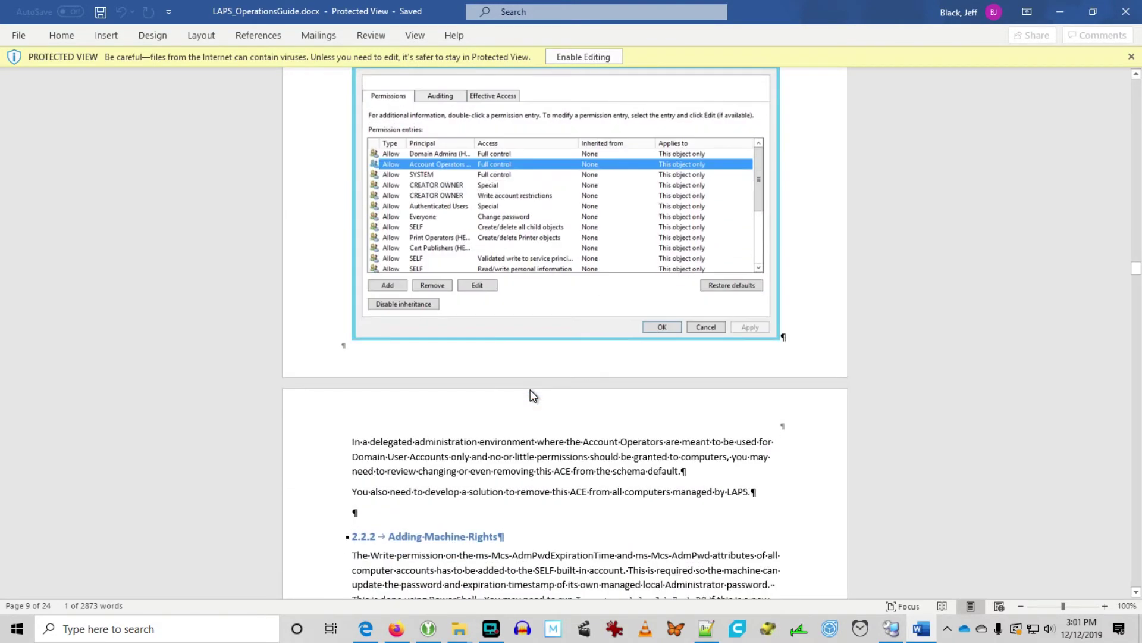
pyautogui.scroll(-5, 530, 390)
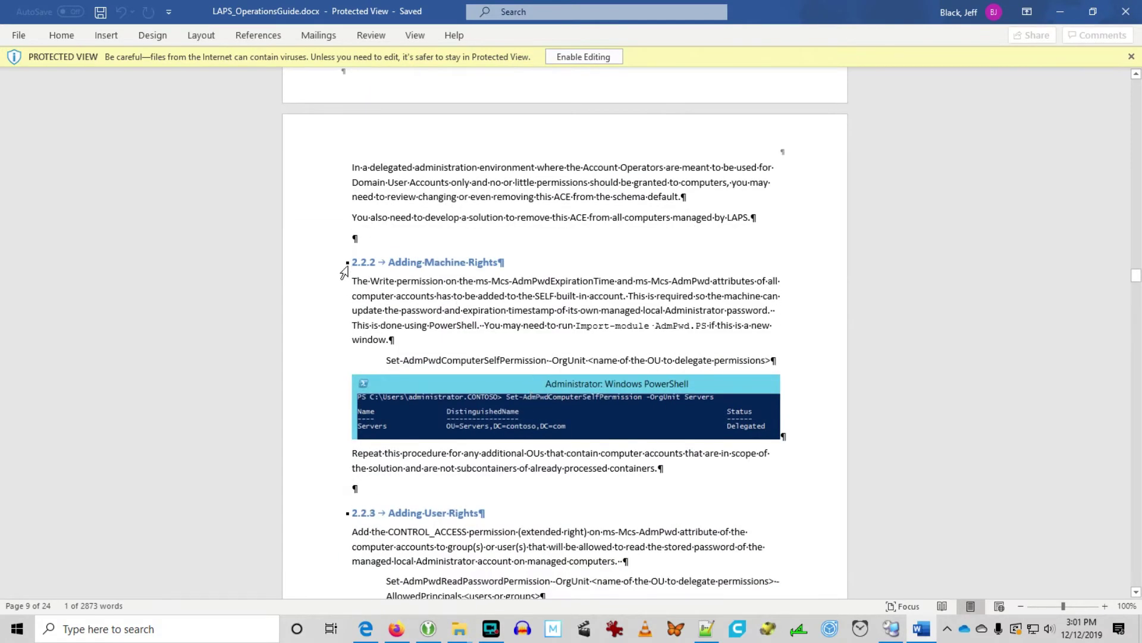
pyautogui.click(364, 262)
pyautogui.moveTo(370, 281); pyautogui.dragTo(655, 323)
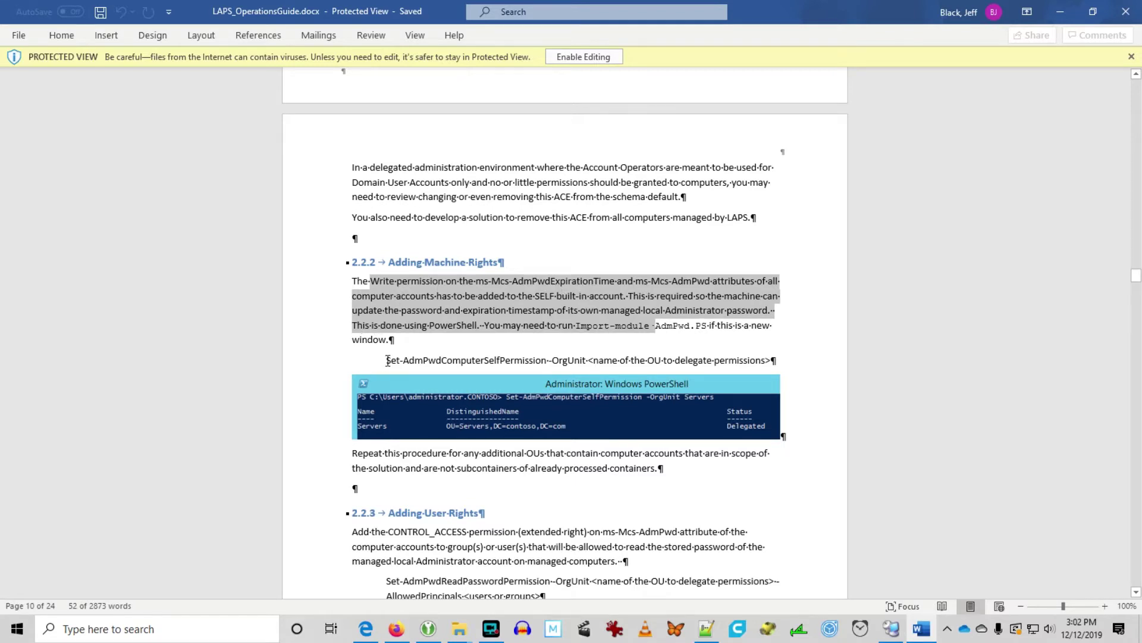
pyautogui.moveTo(387, 361); pyautogui.dragTo(509, 364)
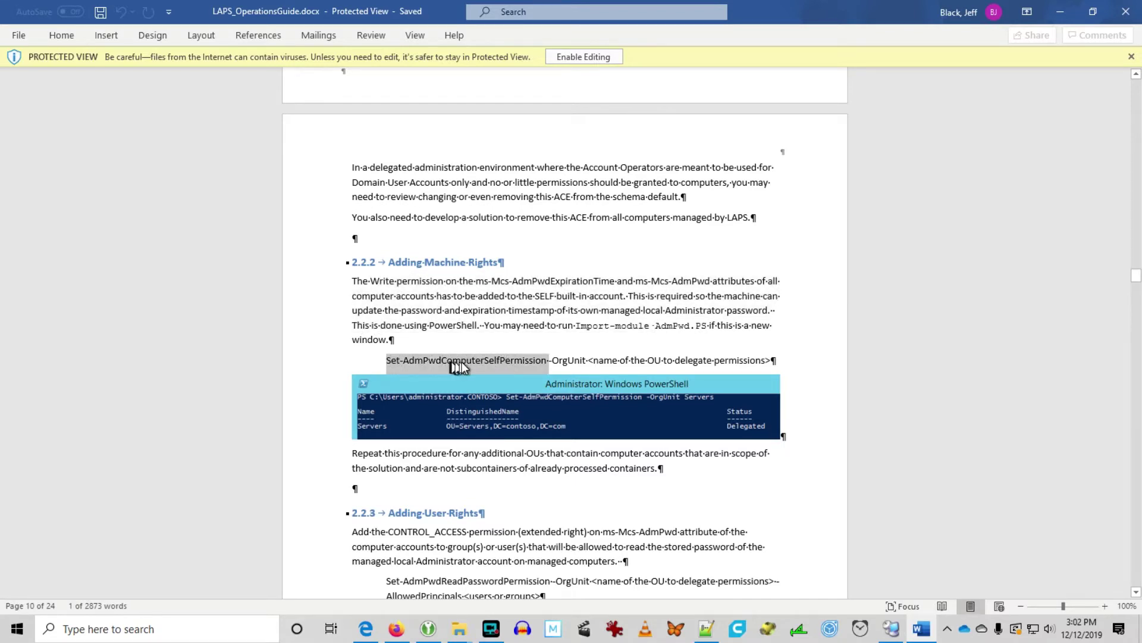
pyautogui.click(387, 360)
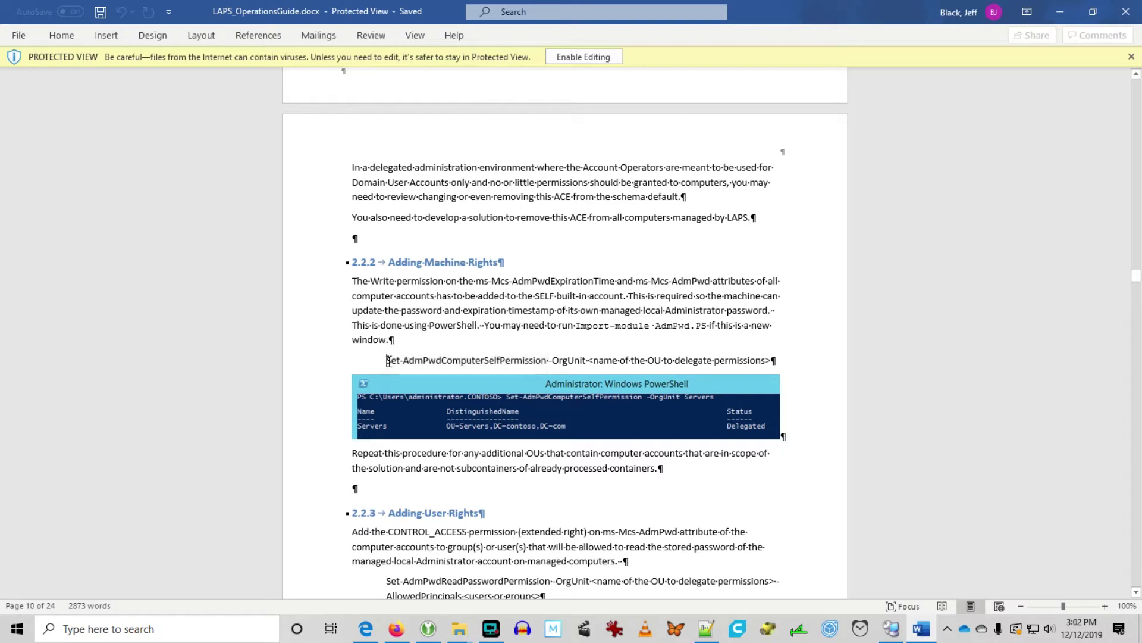
# Run 'Set-AdmPwdComputerSelfPermission -OrgUnit workstations' in the domain controller's PowerShell
pyautogui.moveTo(387, 361); pyautogui.dragTo(586, 365)
pyautogui.hotkey('ctrl', 'c')
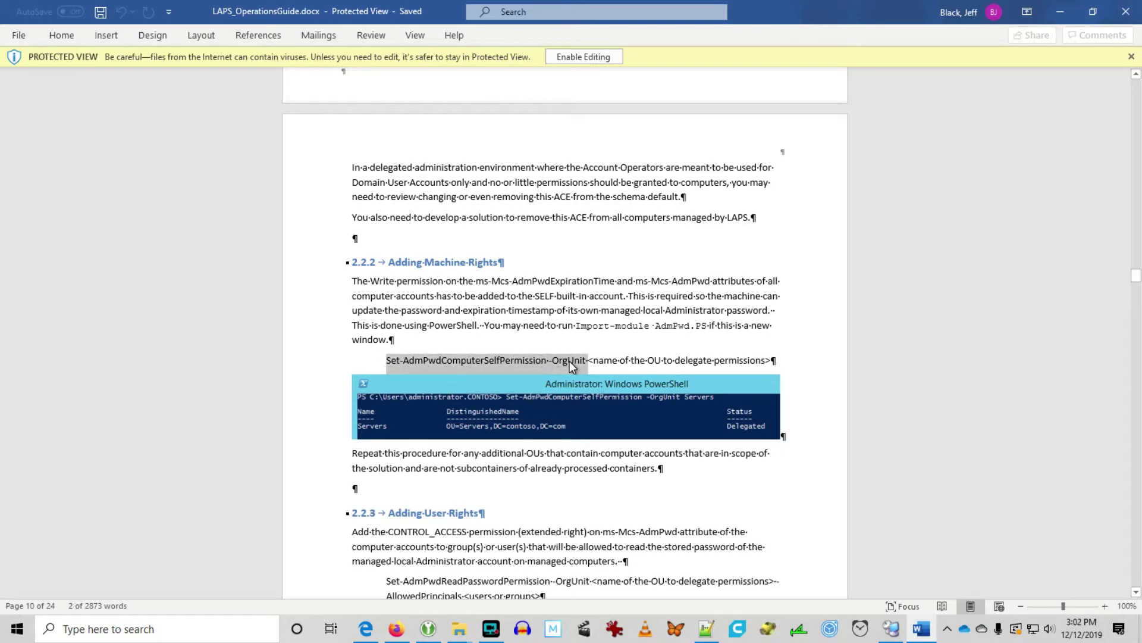
pyautogui.hotkey('alt', 'Tab')
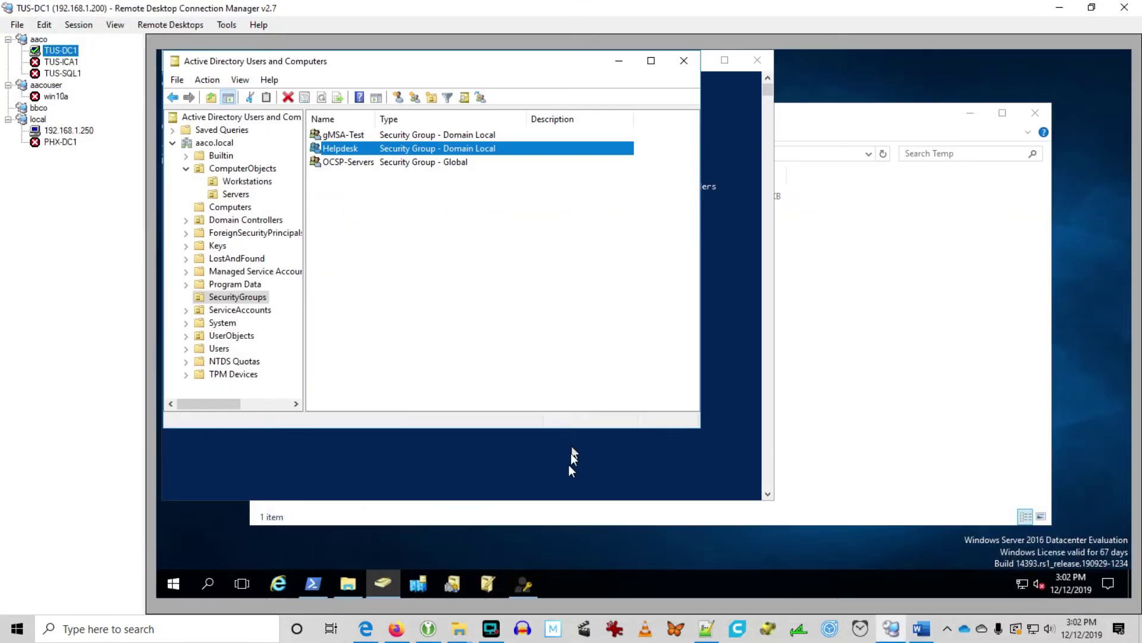
pyautogui.hotkey('alt', 'Tab')
pyautogui.hotkey('ctrl', 'v')
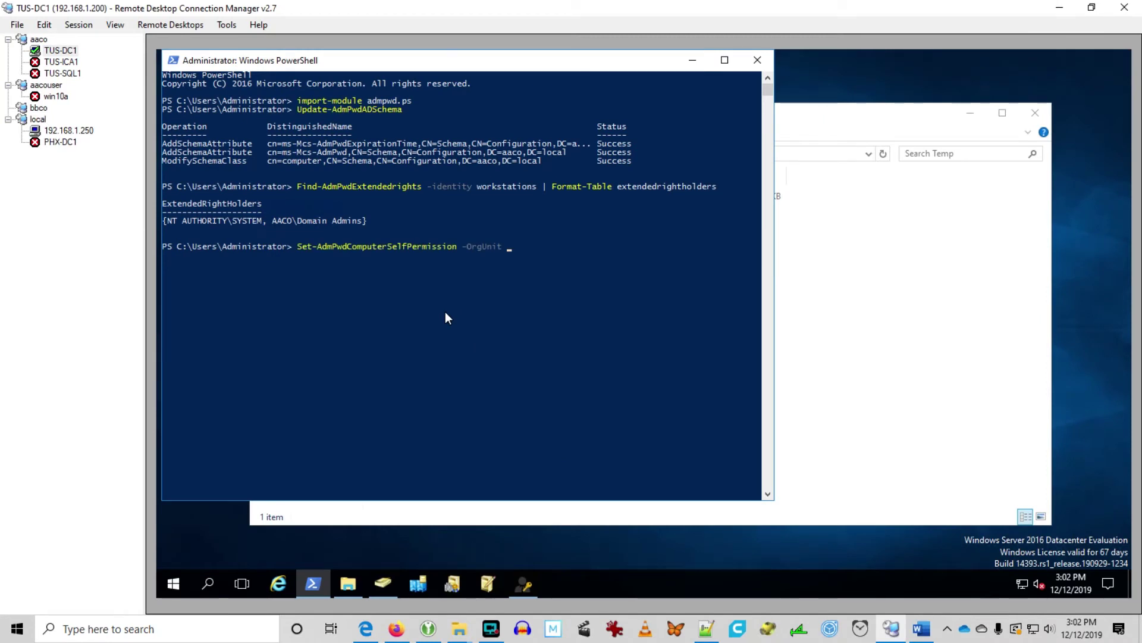
pyautogui.write('workstations')
pyautogui.press('Return')
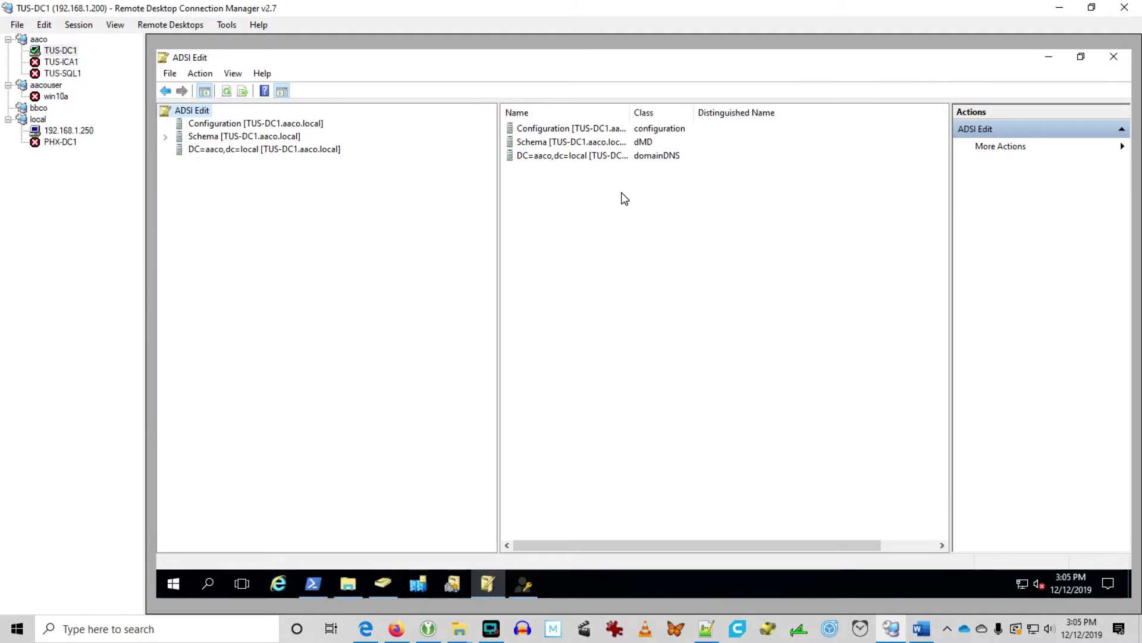
# In ADSI Edit, open Advanced Security Settings for the Workstations OU under ComputerObjects
pyautogui.doubleClick(289, 149)
pyautogui.doubleClick(510, 129)
pyautogui.doubleClick(563, 142)
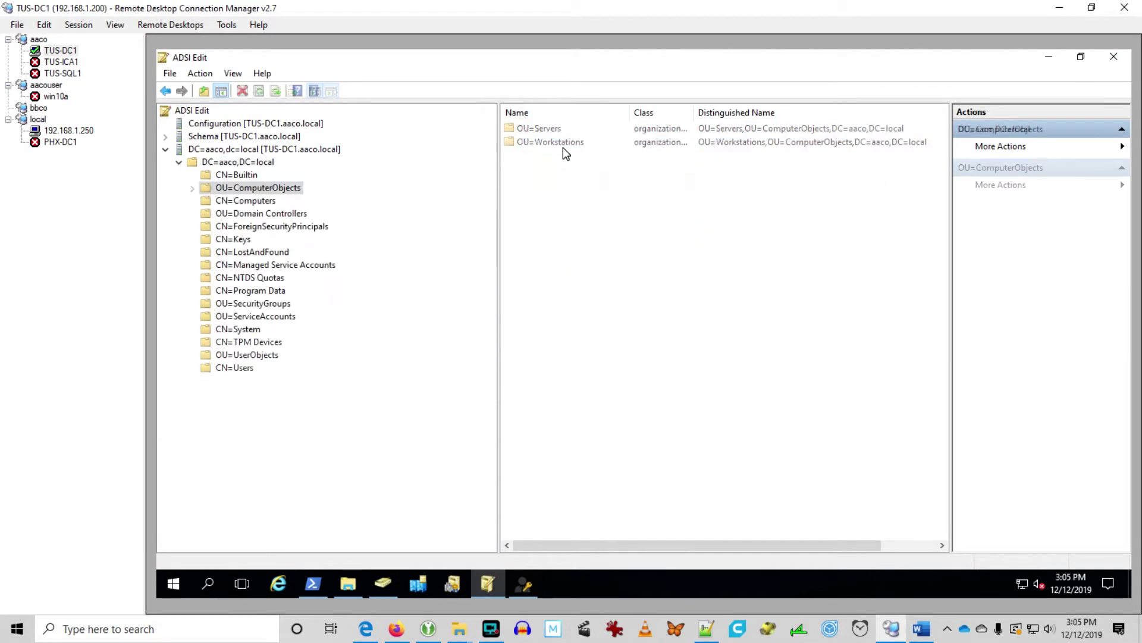
pyautogui.rightClick(563, 148)
pyautogui.click(722, 263)
pyautogui.click(583, 179)
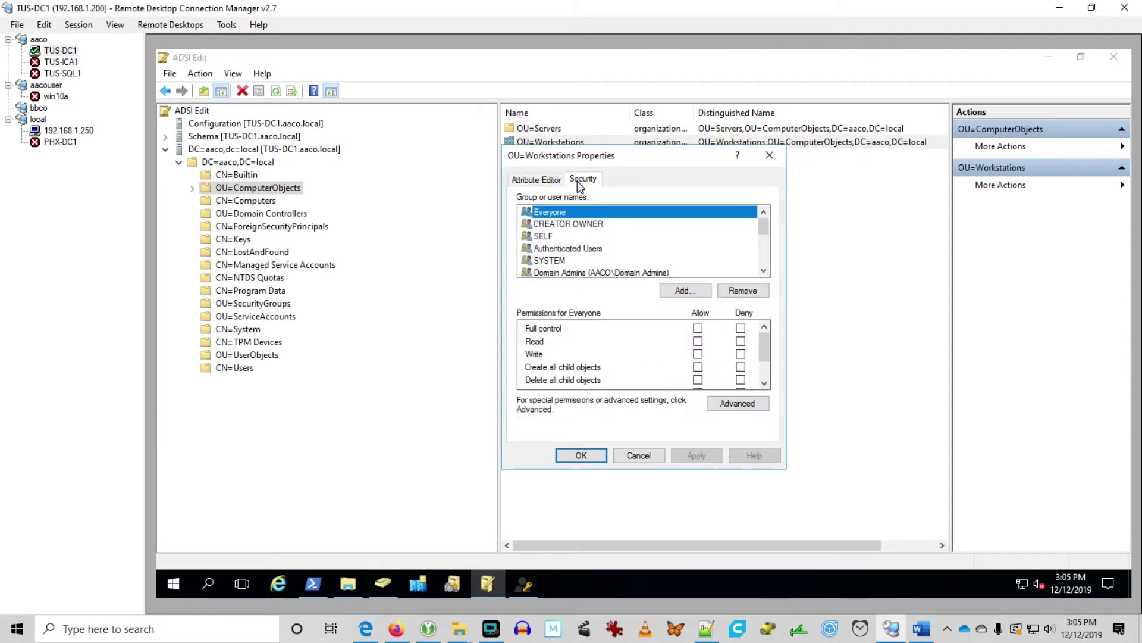
pyautogui.click(724, 406)
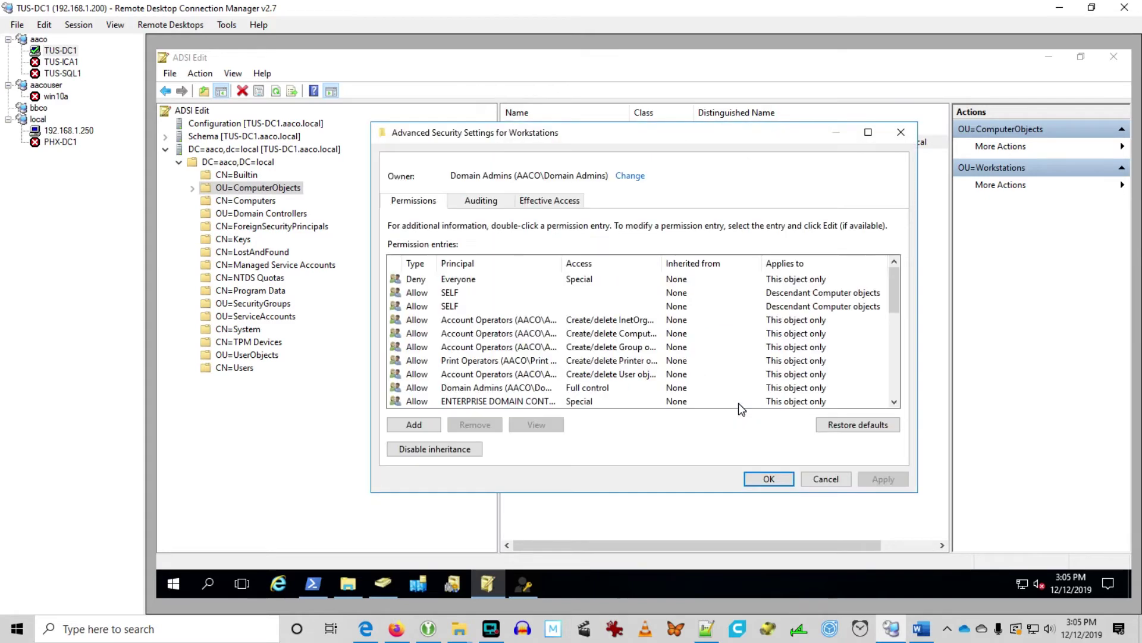
# Inspect the first SELF permission entry and close it unchanged
pyautogui.click(459, 290)
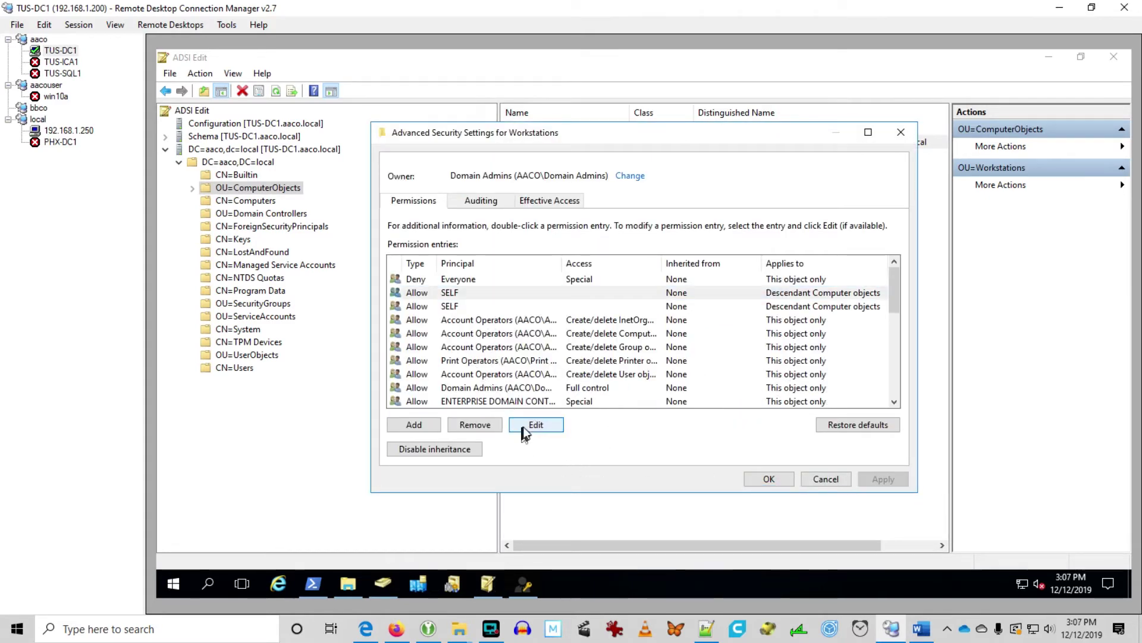
pyautogui.click(524, 426)
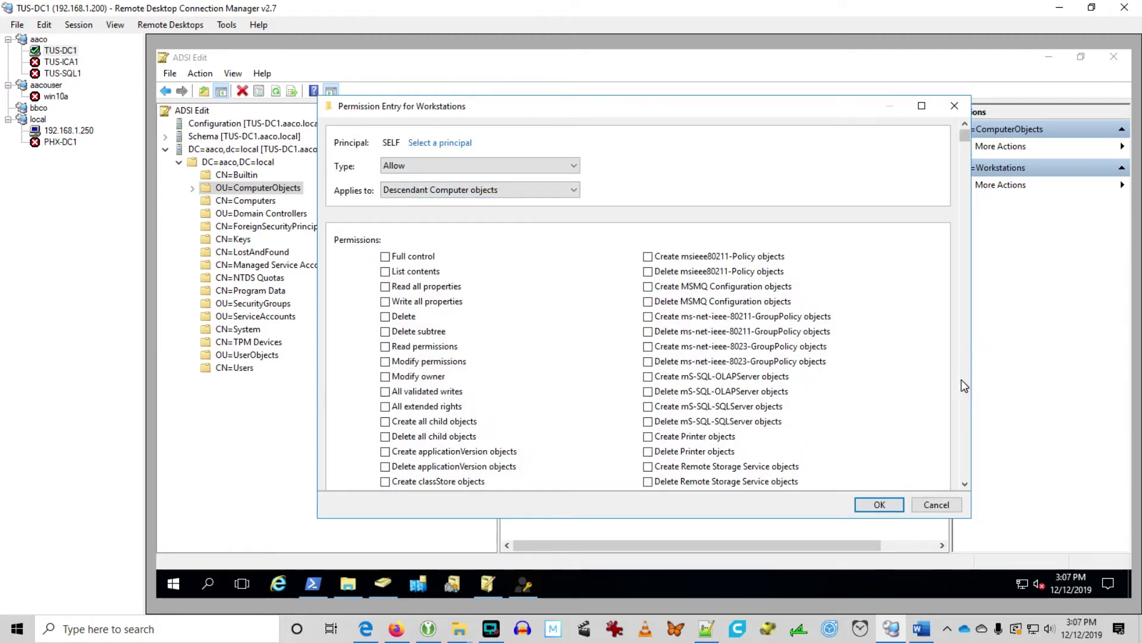
pyautogui.click(964, 386)
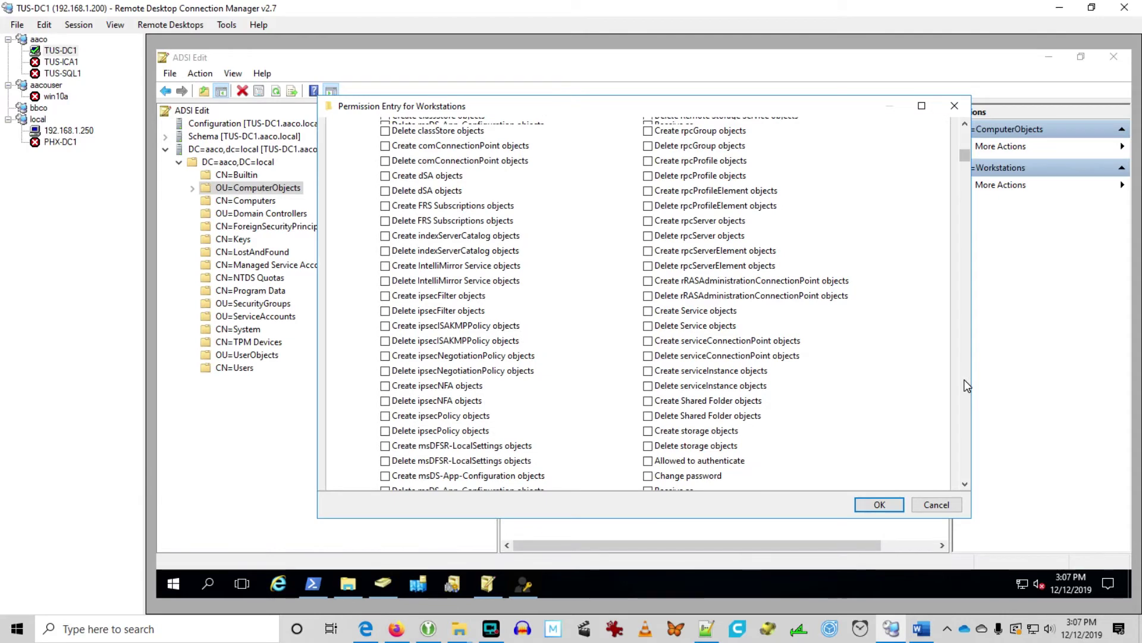
pyautogui.click(964, 385)
pyautogui.click(964, 386)
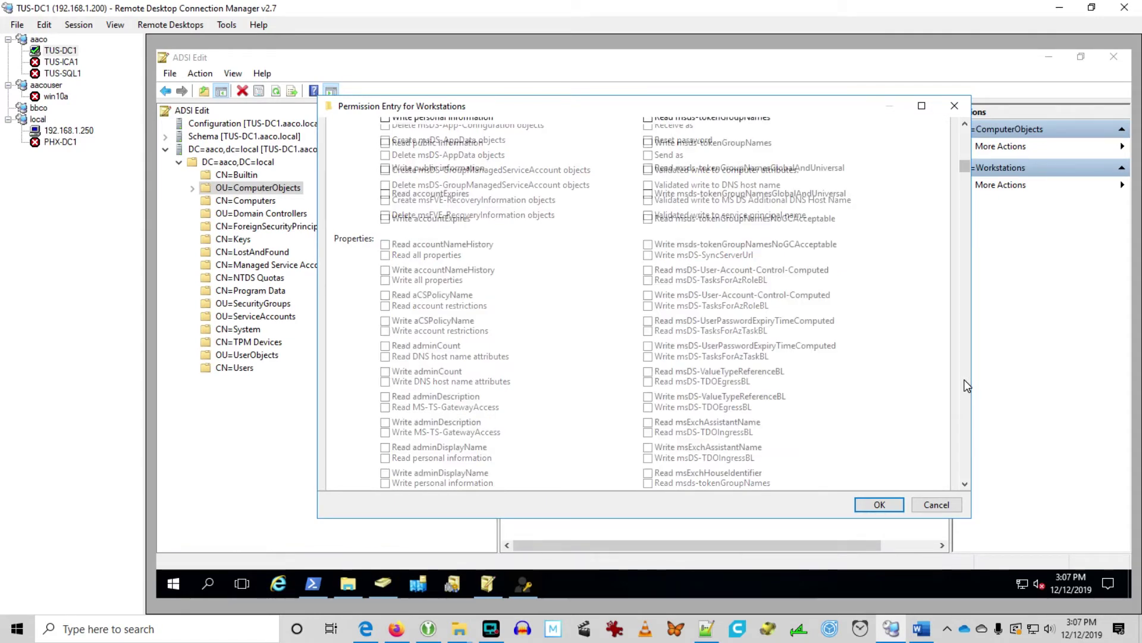
pyautogui.click(964, 385)
pyautogui.click(965, 385)
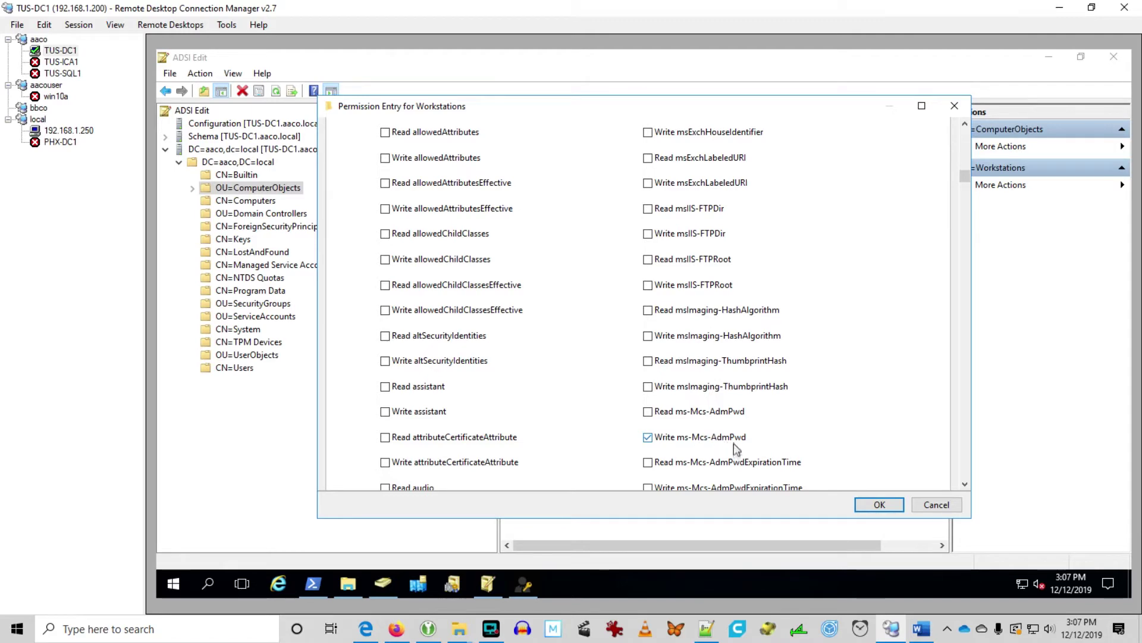
pyautogui.click(936, 504)
# Confirm the second SELF entry allows read and write ms-Mcs-AdmPwdExpirationTime, then close all dialogs
pyautogui.click(454, 309)
pyautogui.click(540, 424)
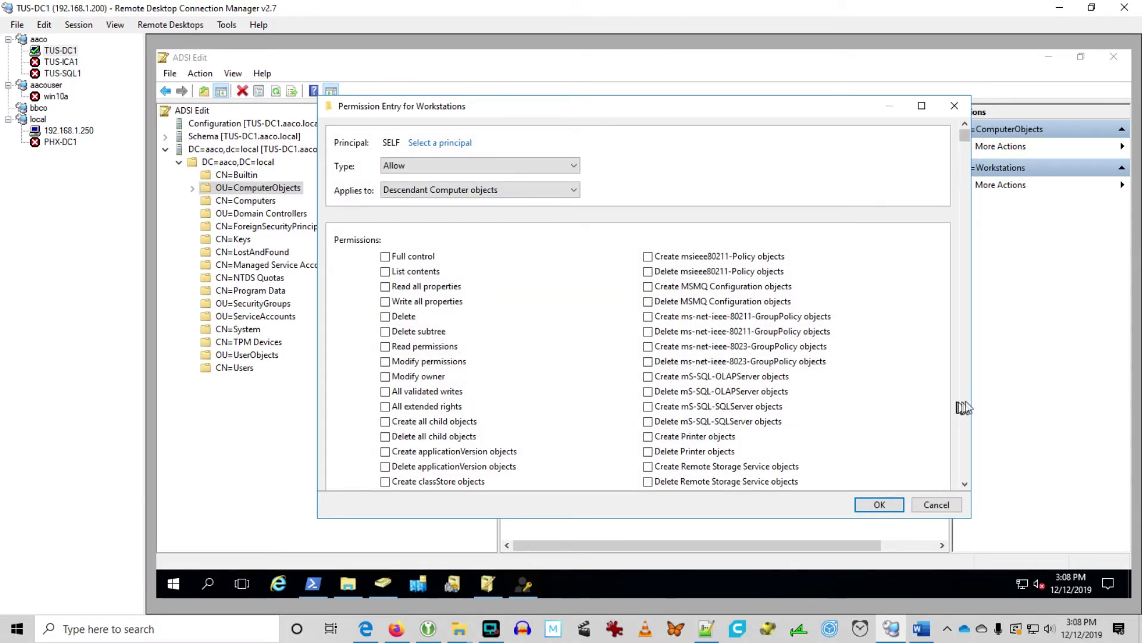
pyautogui.click(961, 405)
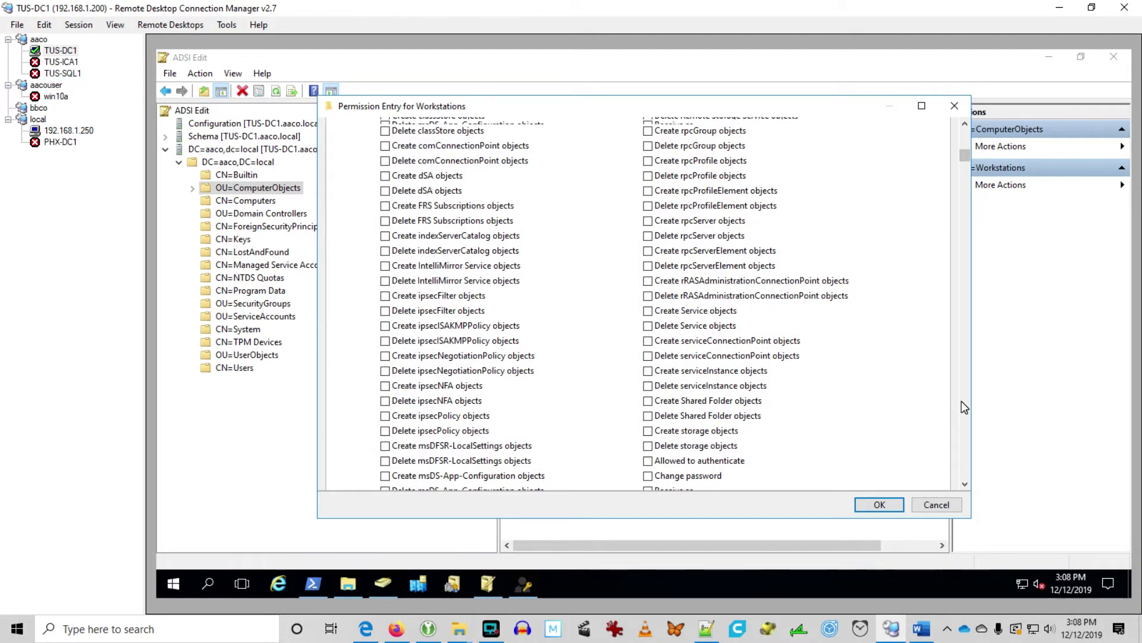
pyautogui.click(965, 408)
pyautogui.click(965, 407)
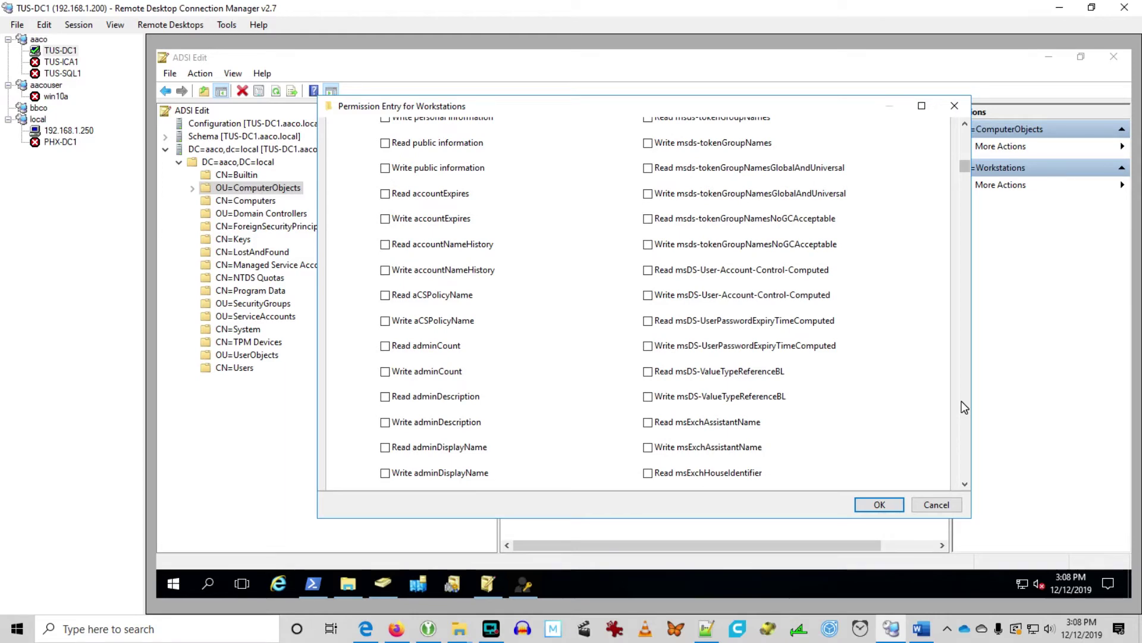
pyautogui.click(965, 407)
pyautogui.scroll(-1, 803, 413)
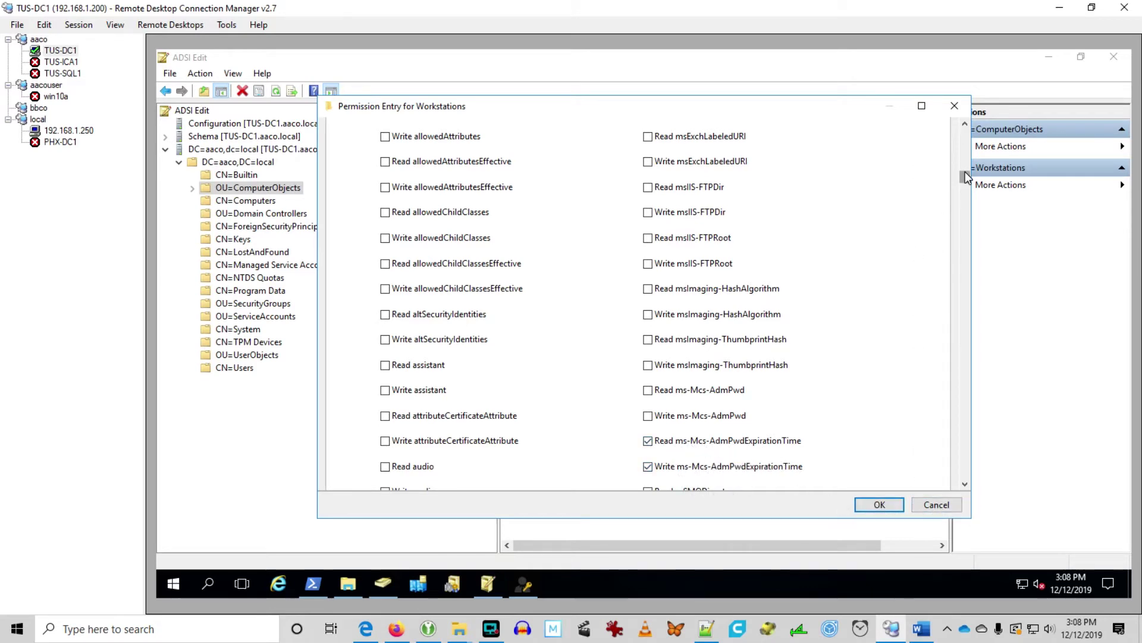
pyautogui.moveTo(966, 173); pyautogui.dragTo(970, 126)
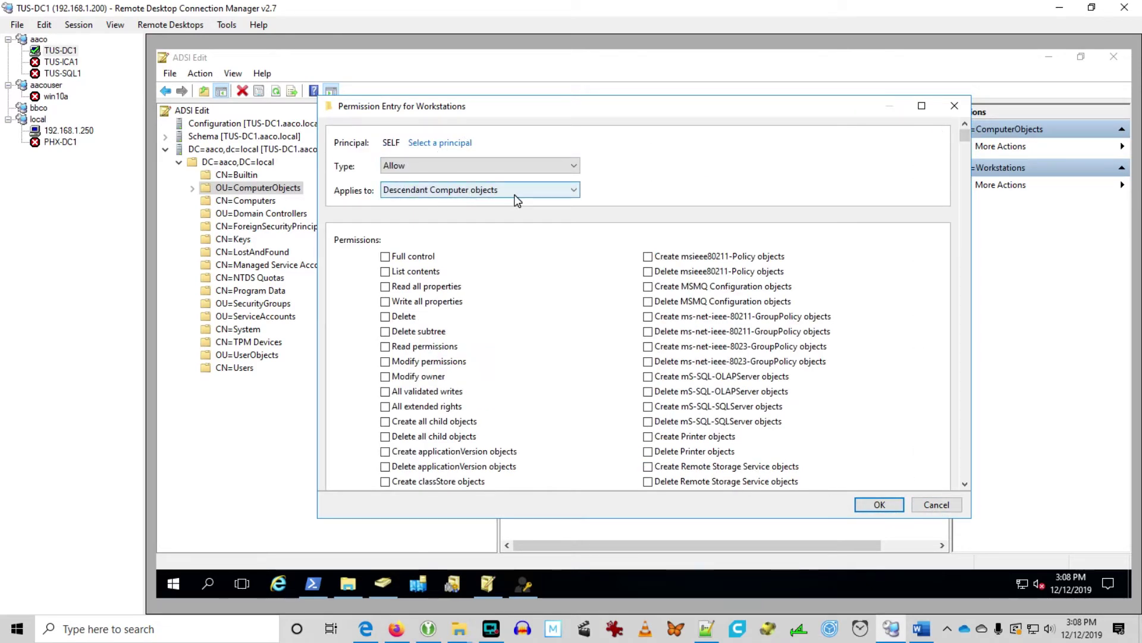
pyautogui.click(864, 504)
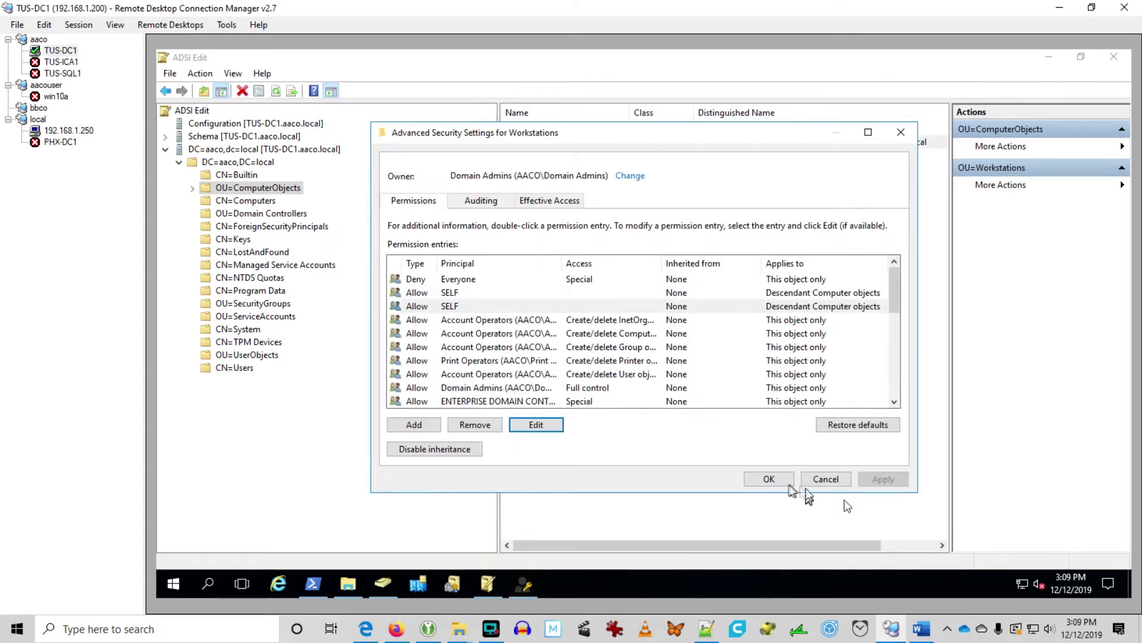
pyautogui.click(763, 479)
pyautogui.click(572, 458)
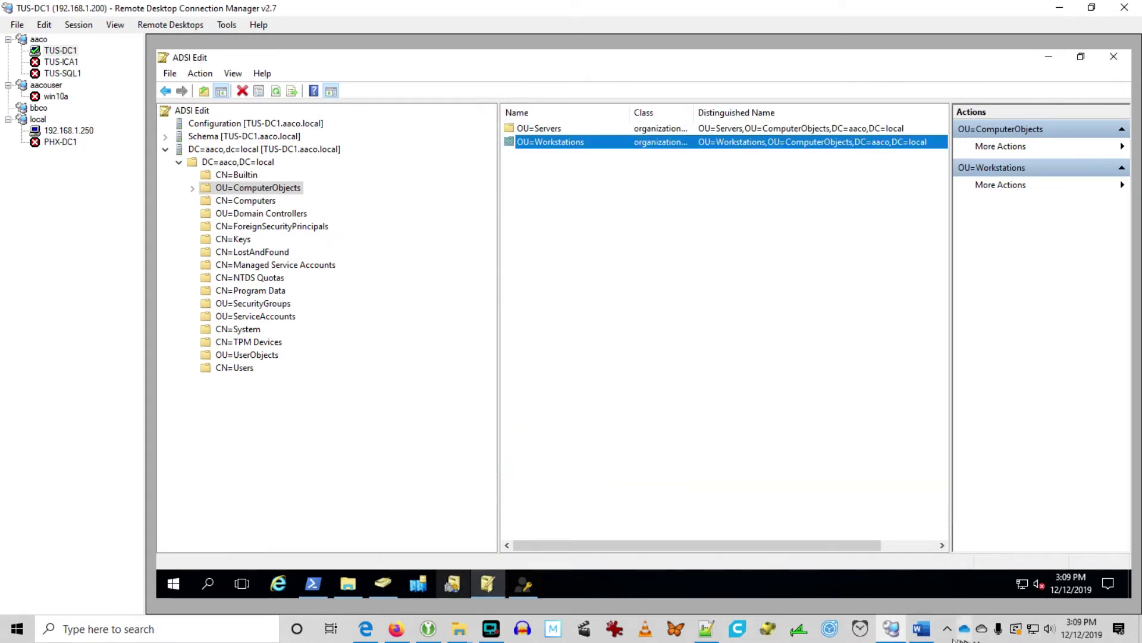
# Paste the Set-AdmPwdReadPasswordPermission -OrgUnit -AllowedPrincipals template at TUS-DC1's PowerShell prompt
pyautogui.click(923, 632)
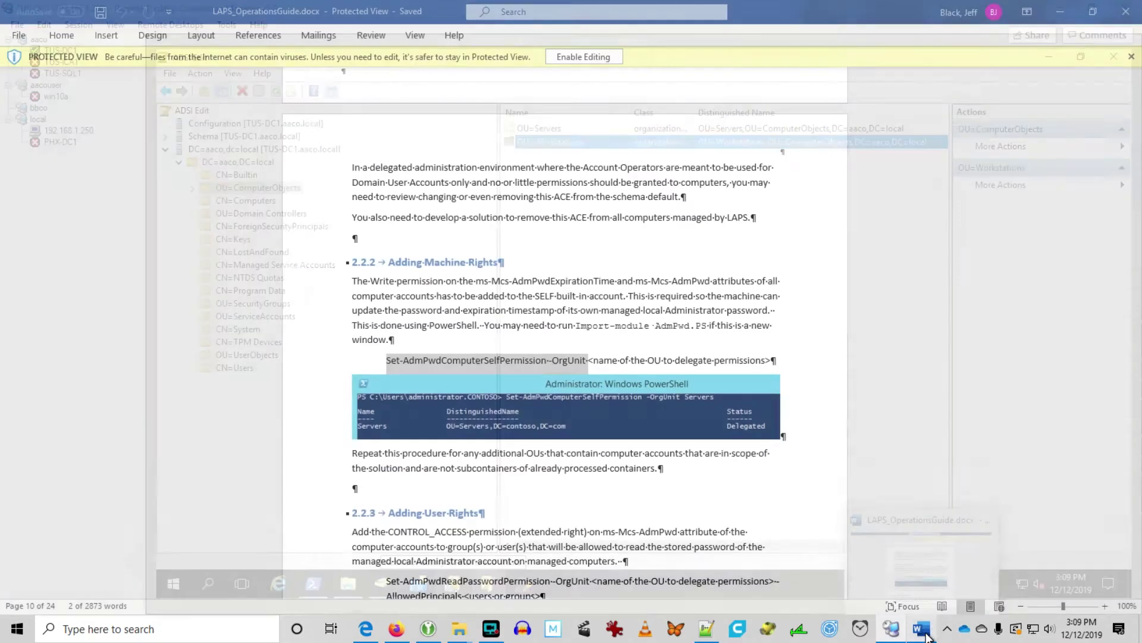
pyautogui.click(661, 505)
pyautogui.scroll(-5, 660, 504)
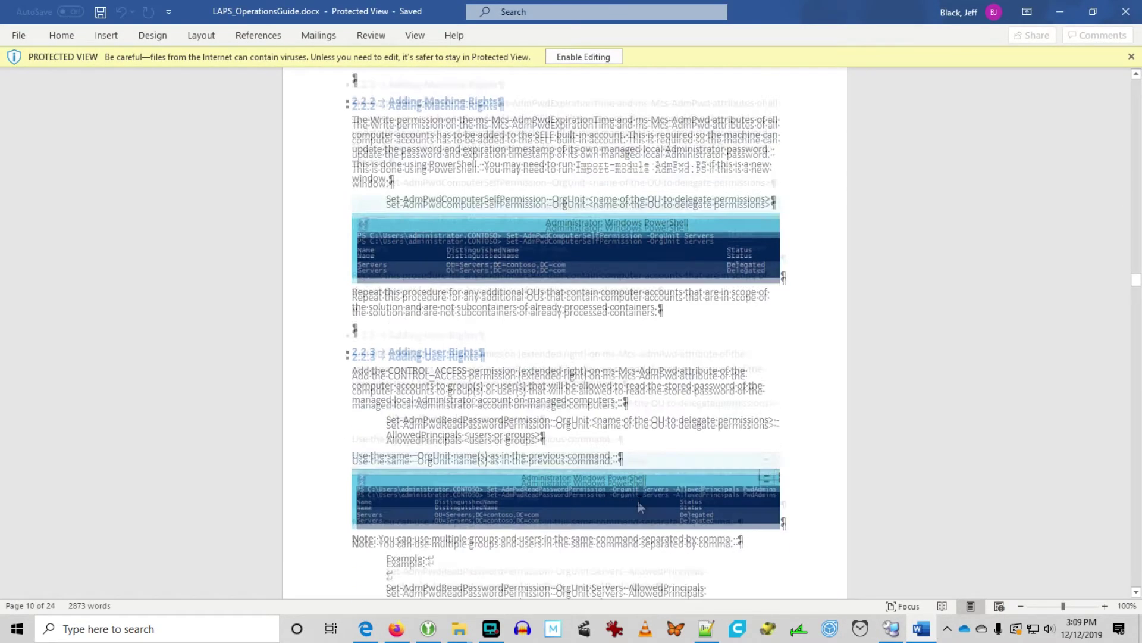
pyautogui.moveTo(387, 341); pyautogui.dragTo(434, 352)
pyautogui.hotkey('ctrl', 'c')
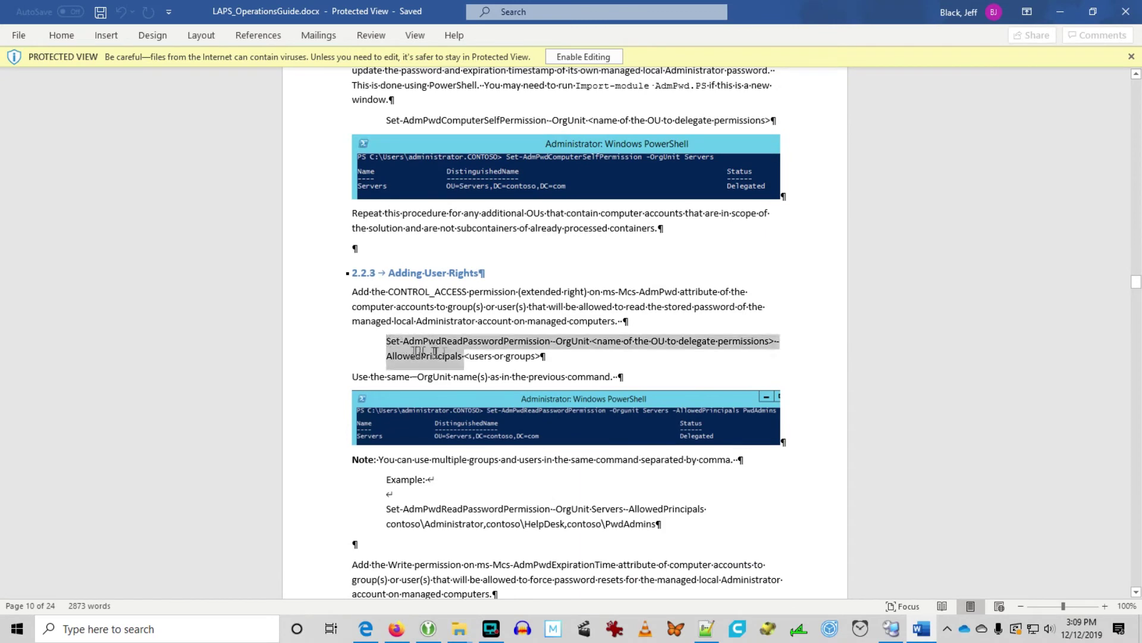
pyautogui.click(1060, 12)
pyautogui.click(313, 584)
pyautogui.rightClick(526, 382)
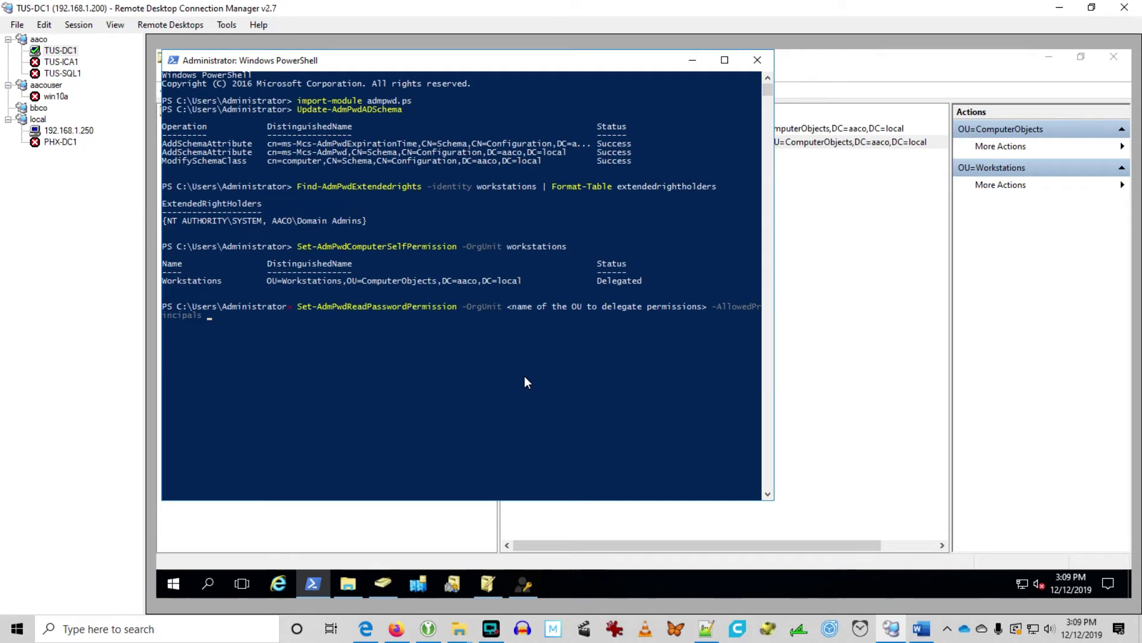
# Fill in AACO\Helpdesk as allowed principal and replace the OU placeholder with workstations
pyautogui.write('AACO\\Helpdesk')
pyautogui.hotkey('ctrl', 'Left')
pyautogui.hotkey('ctrl', 'Left')
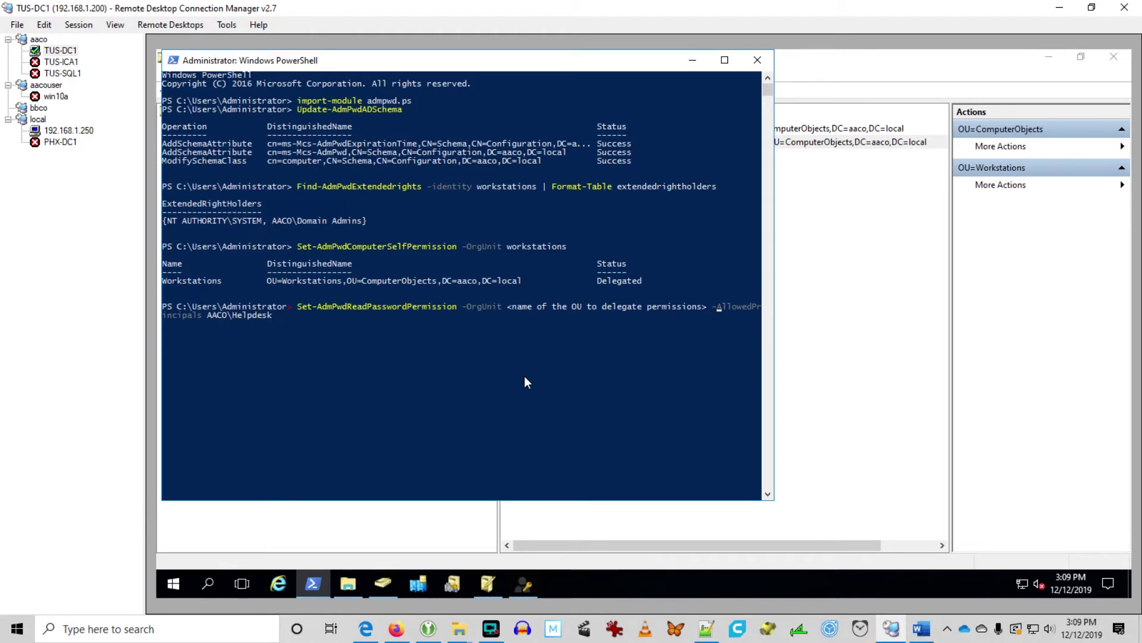
pyautogui.press('Delete')
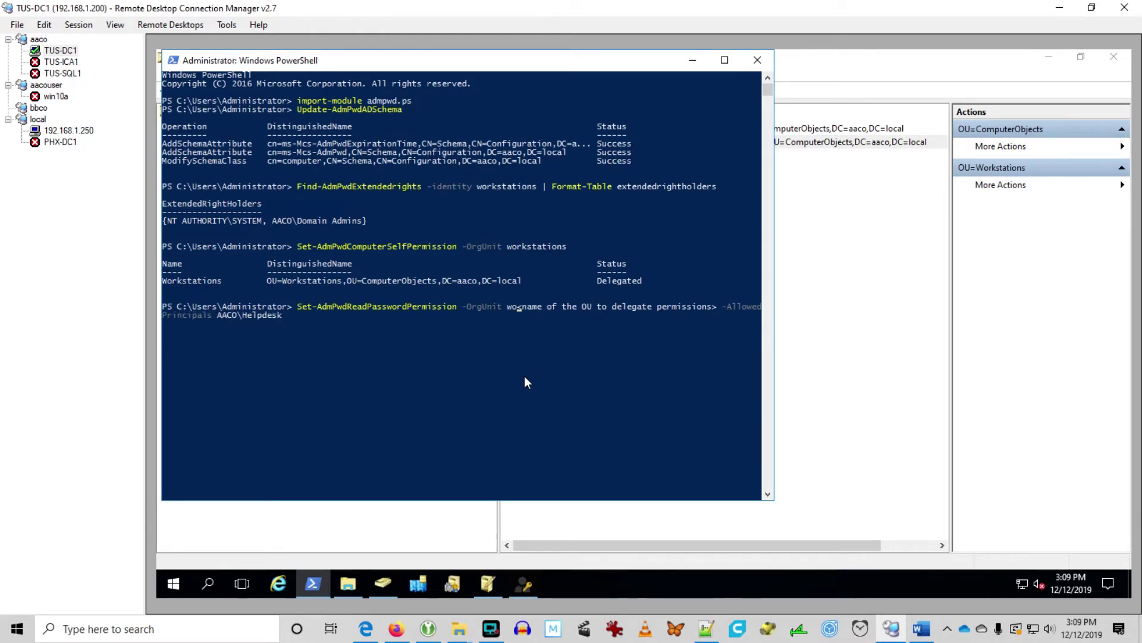
pyautogui.write('workstations')
pyautogui.press('Delete')
pyautogui.press('Delete')
pyautogui.press('Delete')
pyautogui.press('Delete')
pyautogui.press('Delete')
pyautogui.press('Delete')
pyautogui.press('Delete')
pyautogui.press('Delete')
pyautogui.press('Delete')
pyautogui.press('Delete')
pyautogui.press('Delete')
pyautogui.press('Delete')
pyautogui.press('Delete')
pyautogui.press('Delete')
pyautogui.press('Delete')
pyautogui.press('Delete')
pyautogui.press('Delete')
pyautogui.press('Delete')
pyautogui.press('Delete')
pyautogui.press('Delete')
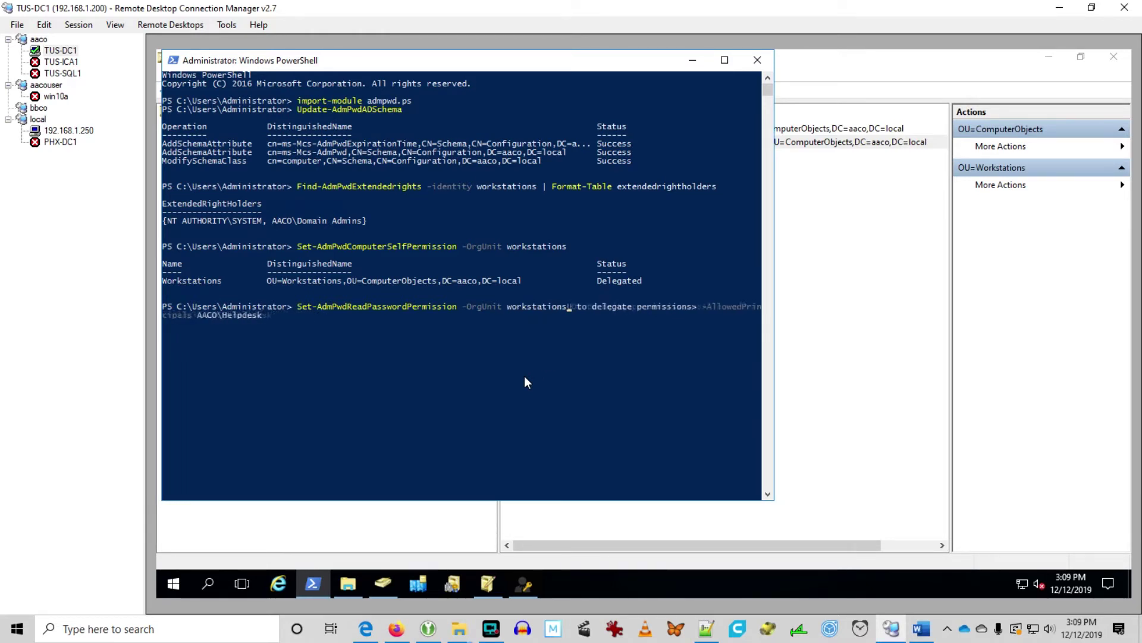
pyautogui.press('Delete')
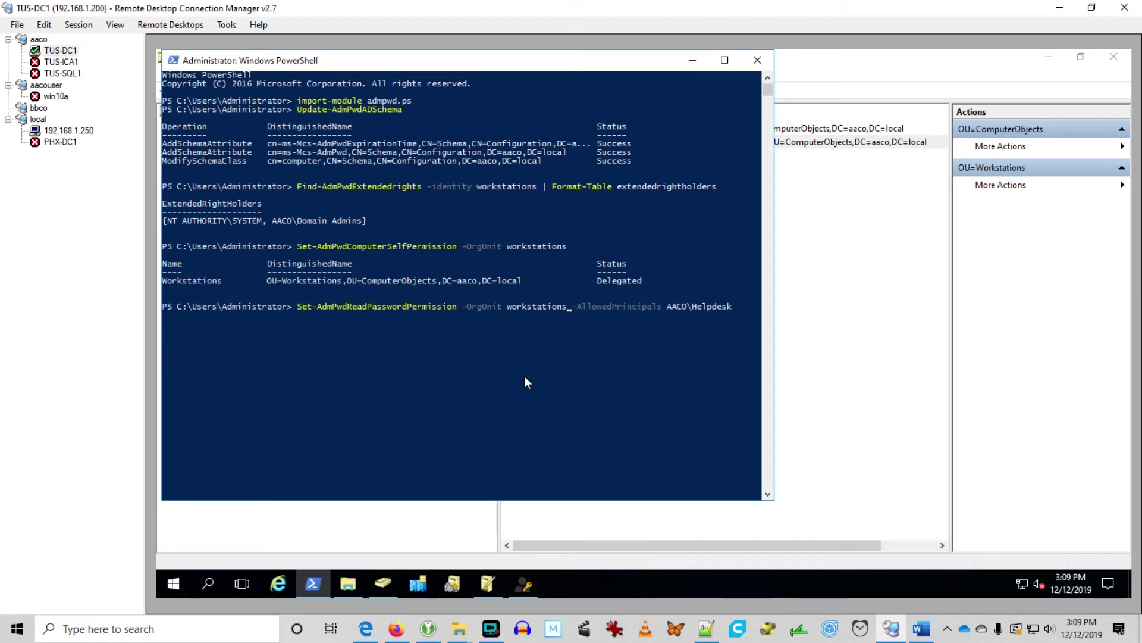
pyautogui.click(389, 580)
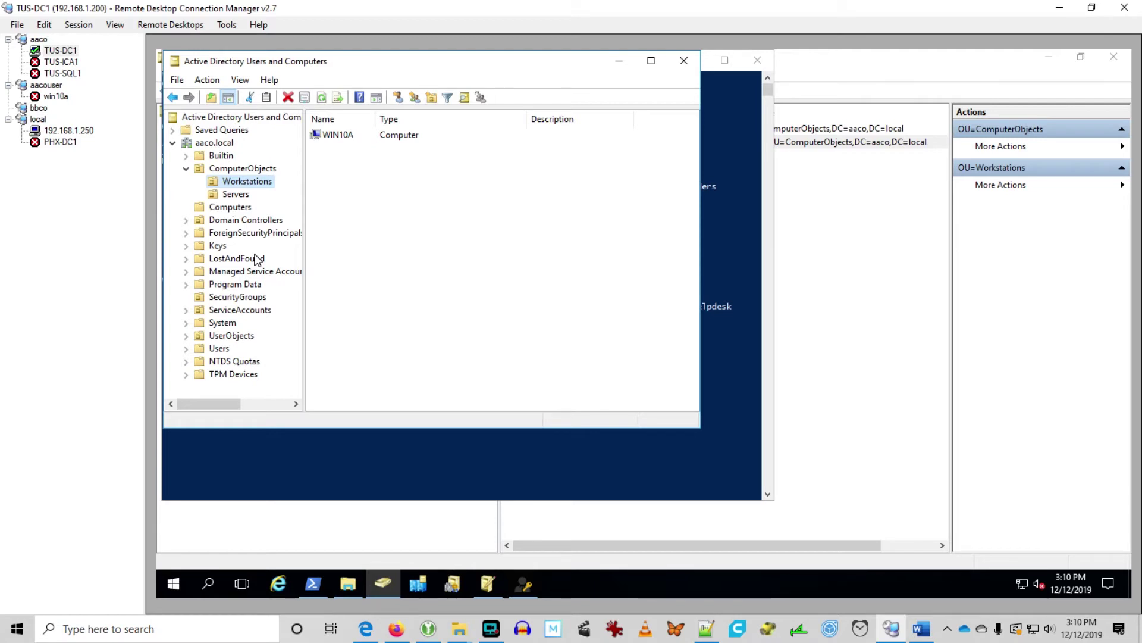
# Browse the ComputerObjects, Program Data and UserObjects containers in Active Directory Users and Computers
pyautogui.click(226, 170)
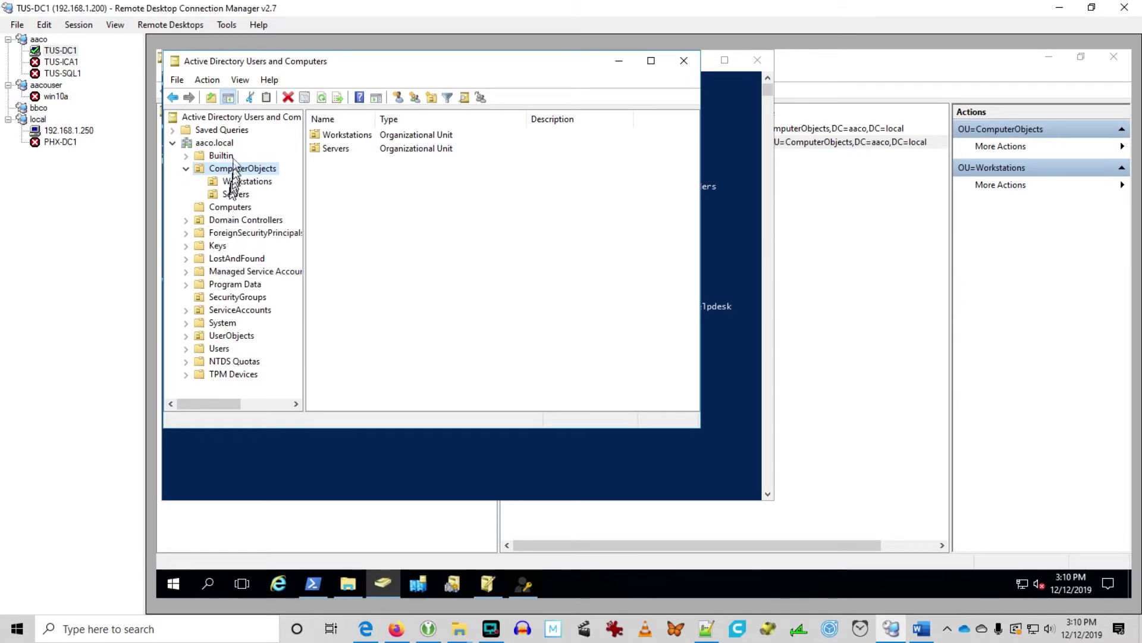
pyautogui.click(233, 284)
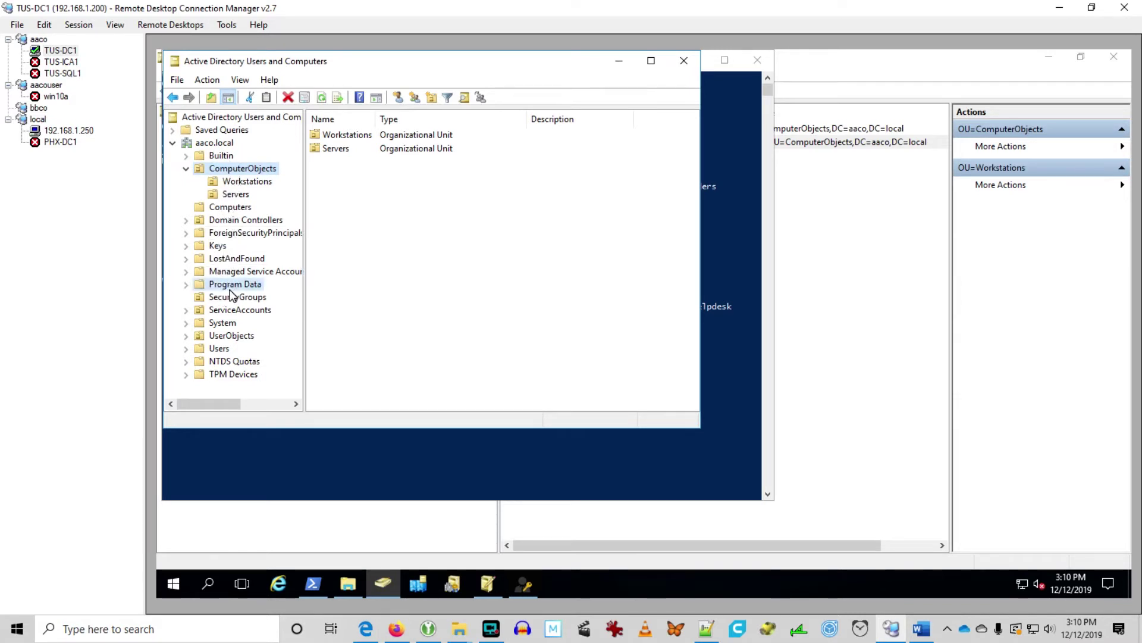
pyautogui.click(231, 335)
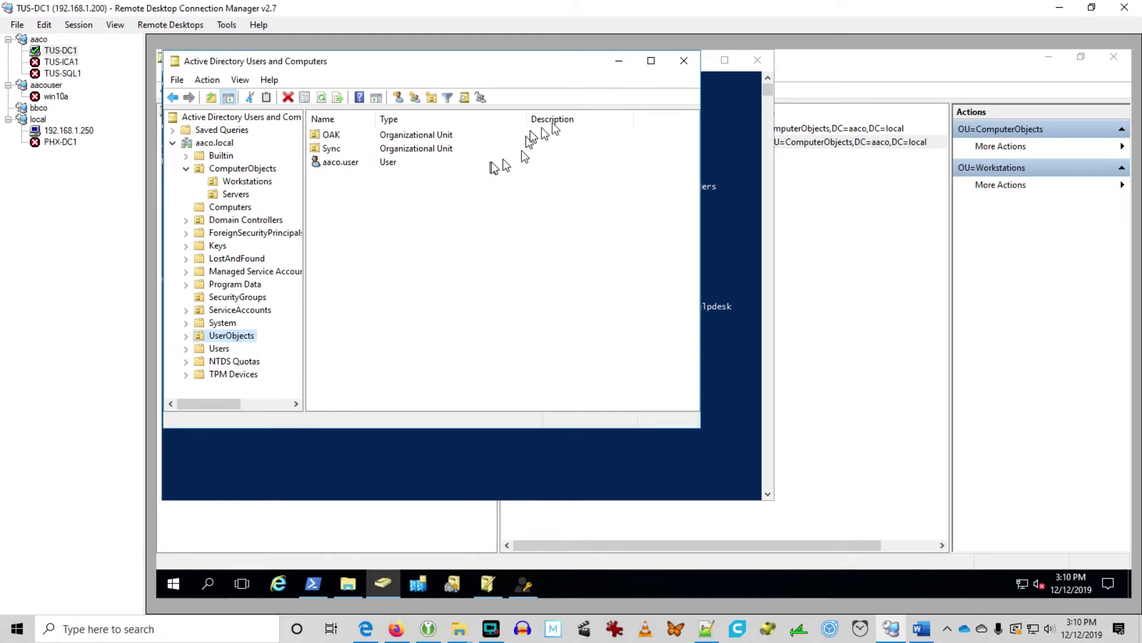
# Run the AACO\Helpdesk read-password delegation on the workstations OU, getting Delegated
pyautogui.click(622, 61)
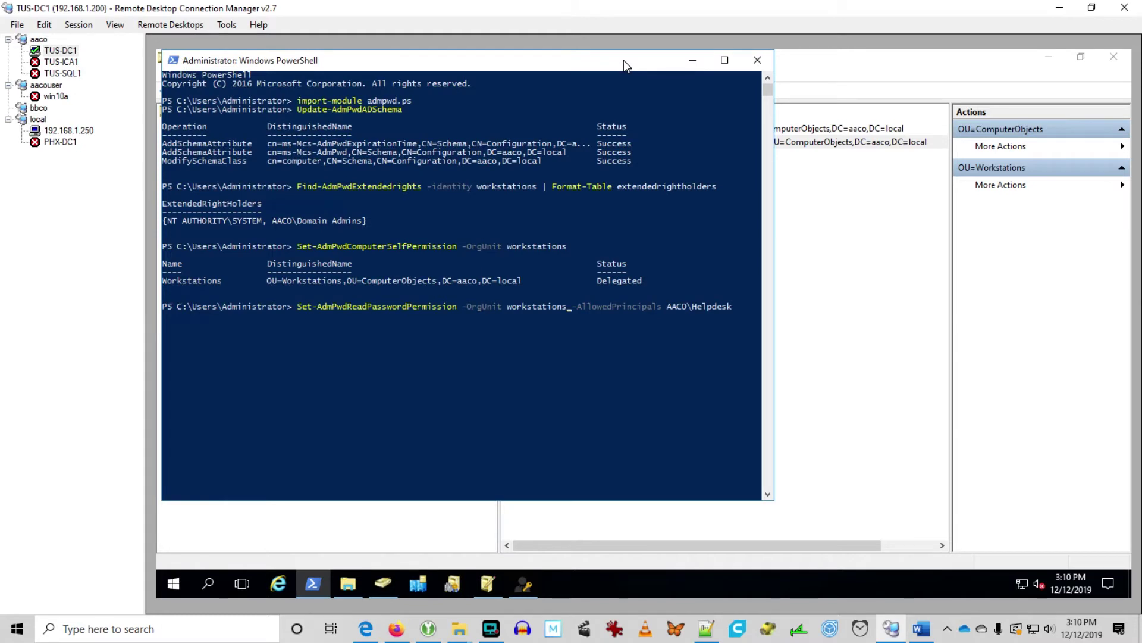
pyautogui.press('Return')
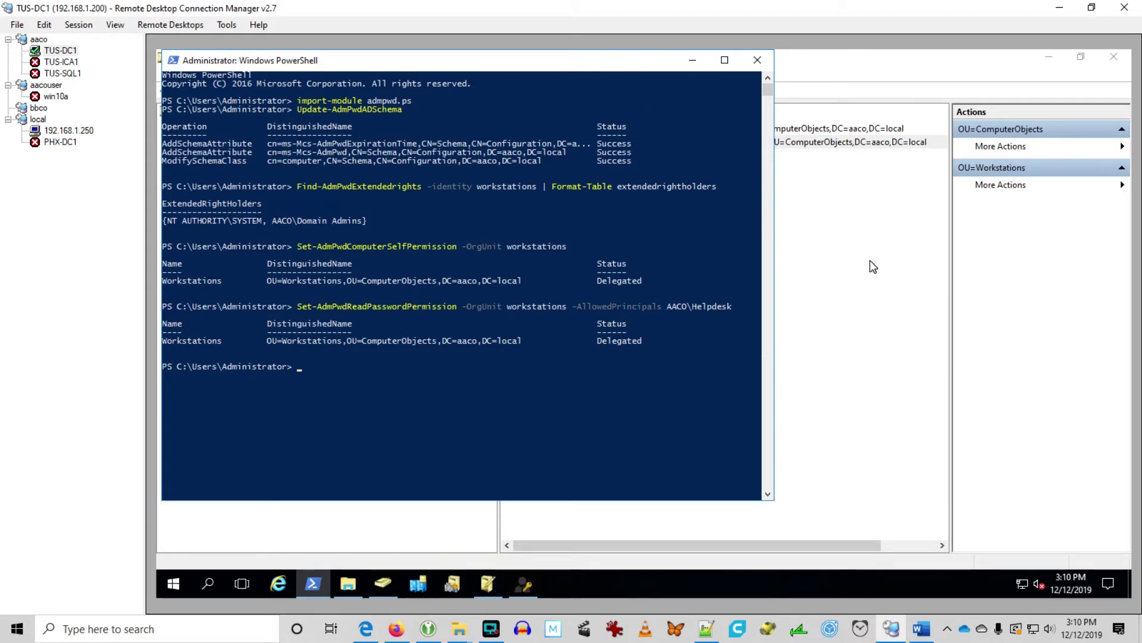
pyautogui.click(867, 288)
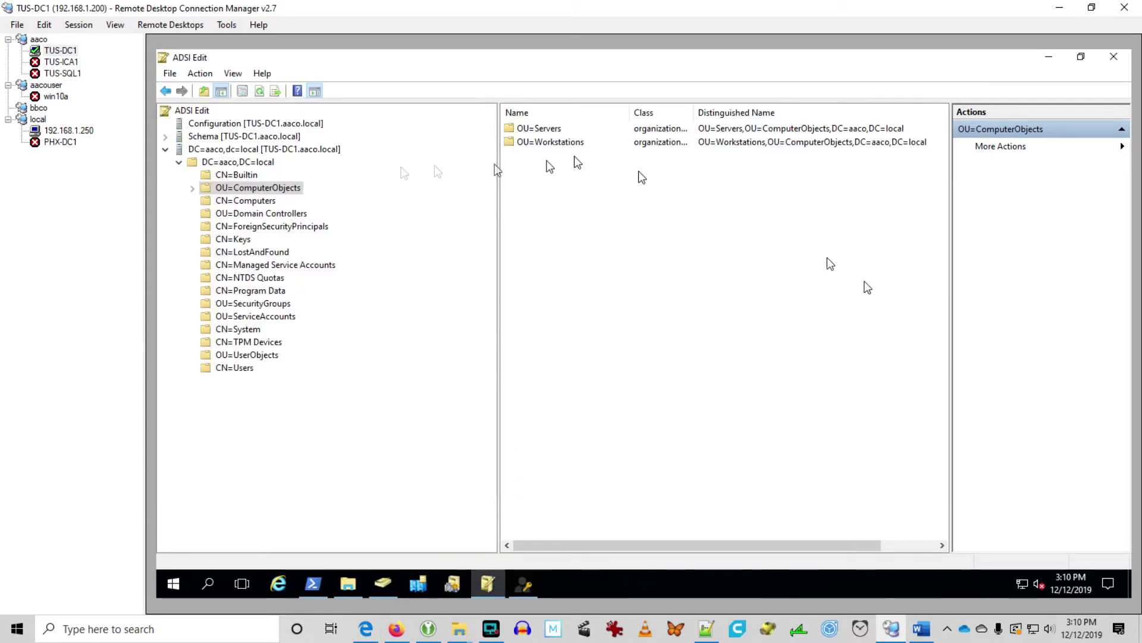
# Refresh ADSI Edit and open the advanced security settings of OU=Workstations under ComputerObjects
pyautogui.click(270, 189)
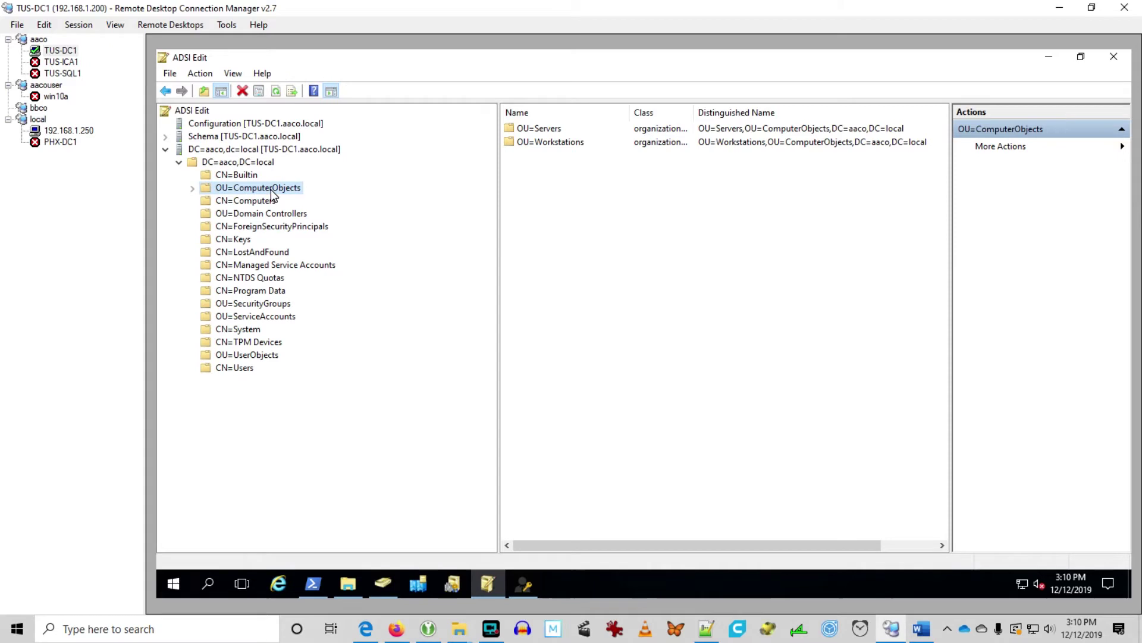
pyautogui.click(276, 91)
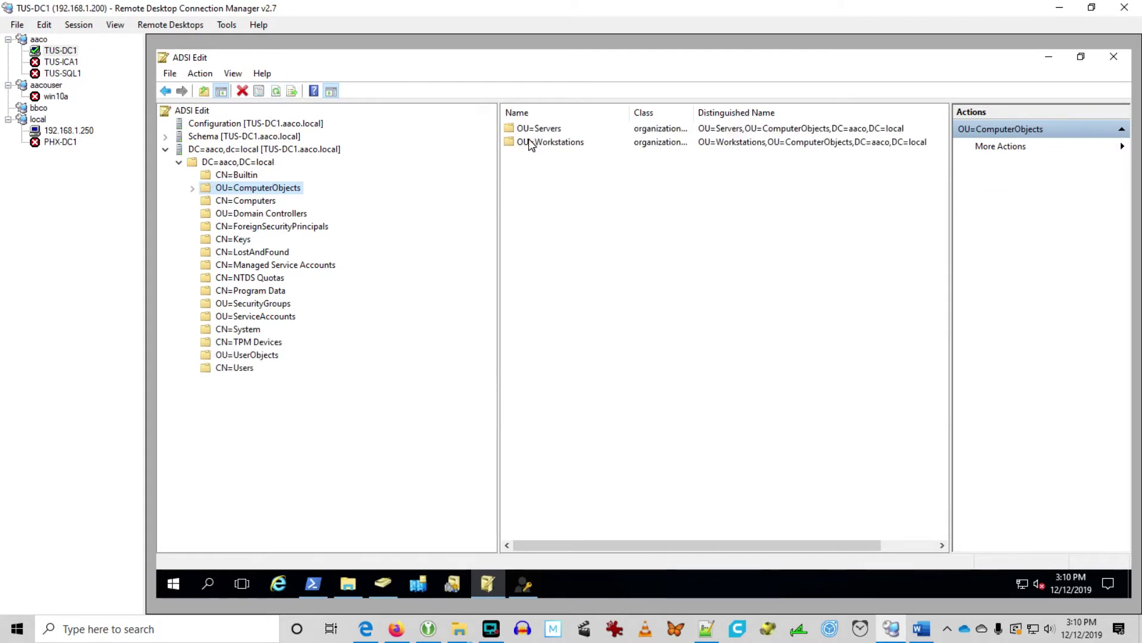
pyautogui.click(529, 142)
pyautogui.rightClick(563, 143)
pyautogui.click(622, 259)
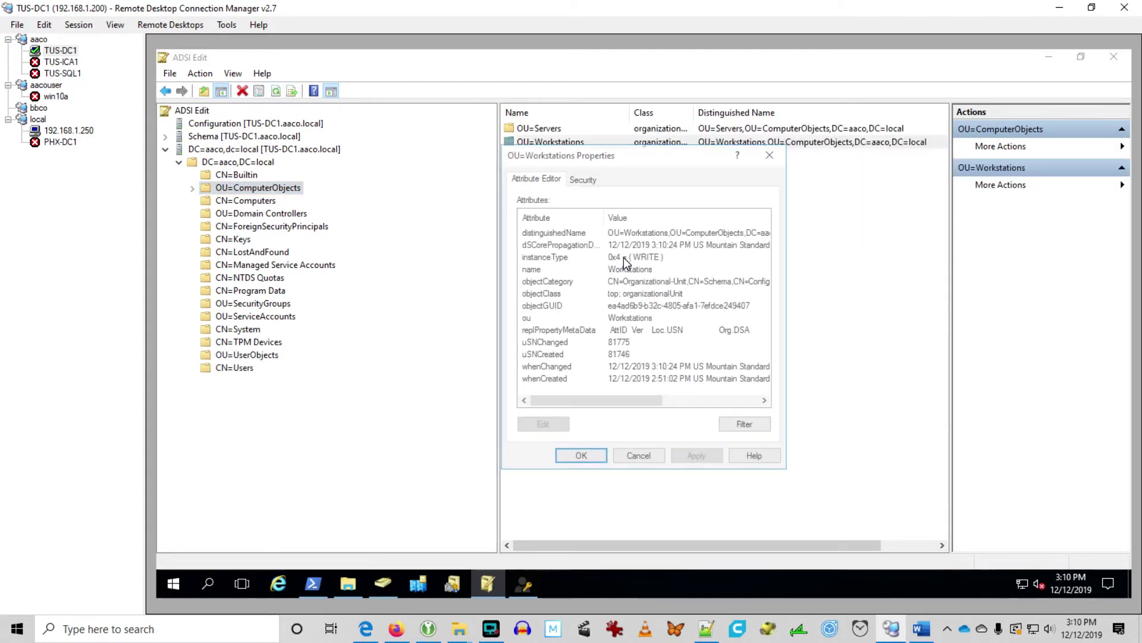
pyautogui.click(584, 179)
pyautogui.click(717, 404)
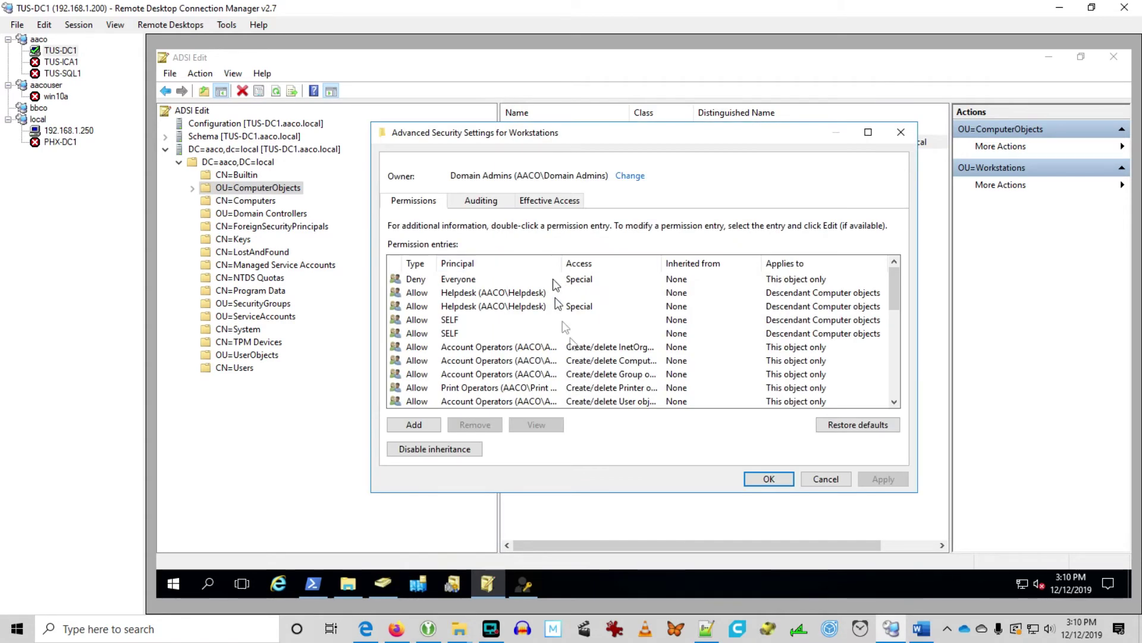
# Review the new Helpdesk permission entry on Workstations and confirm it
pyautogui.click(518, 292)
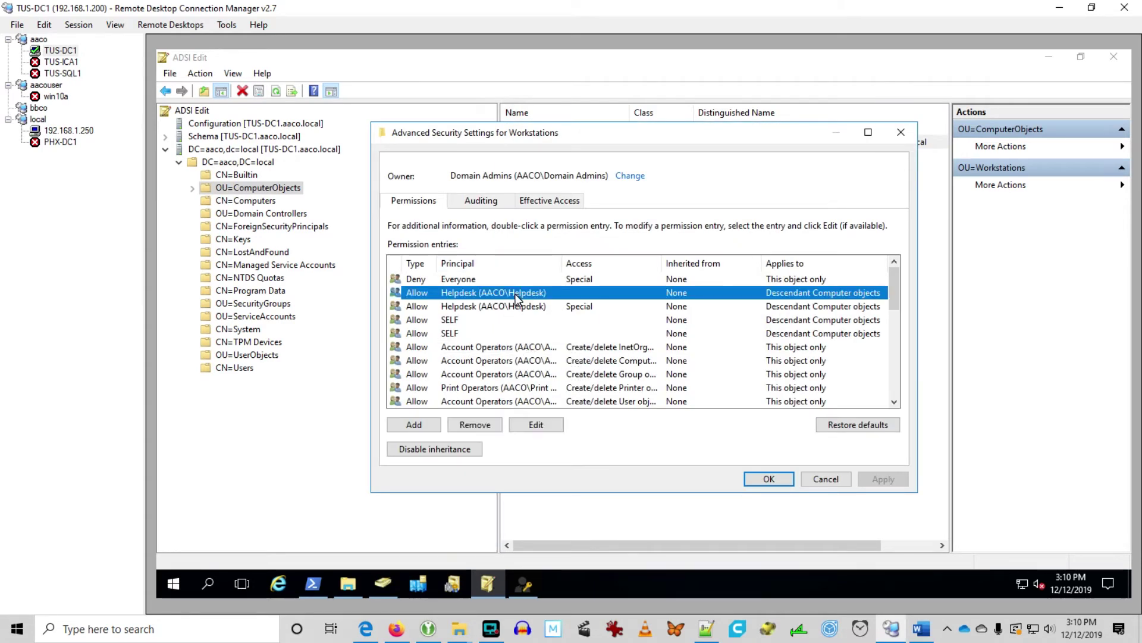
pyautogui.click(527, 427)
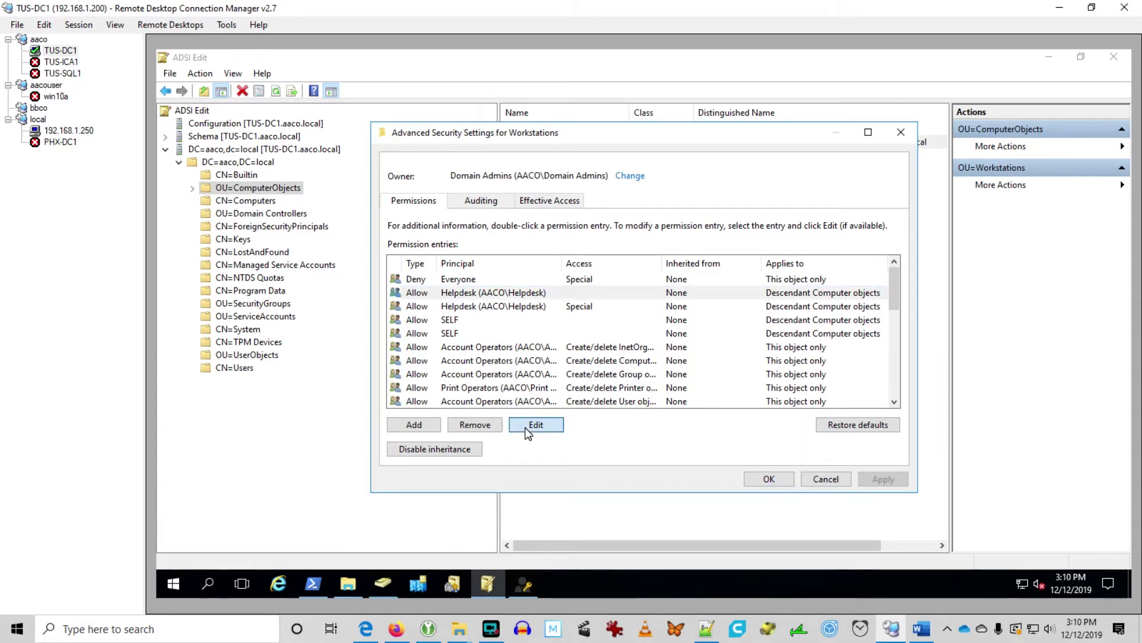
pyautogui.scroll(-10, 962, 399)
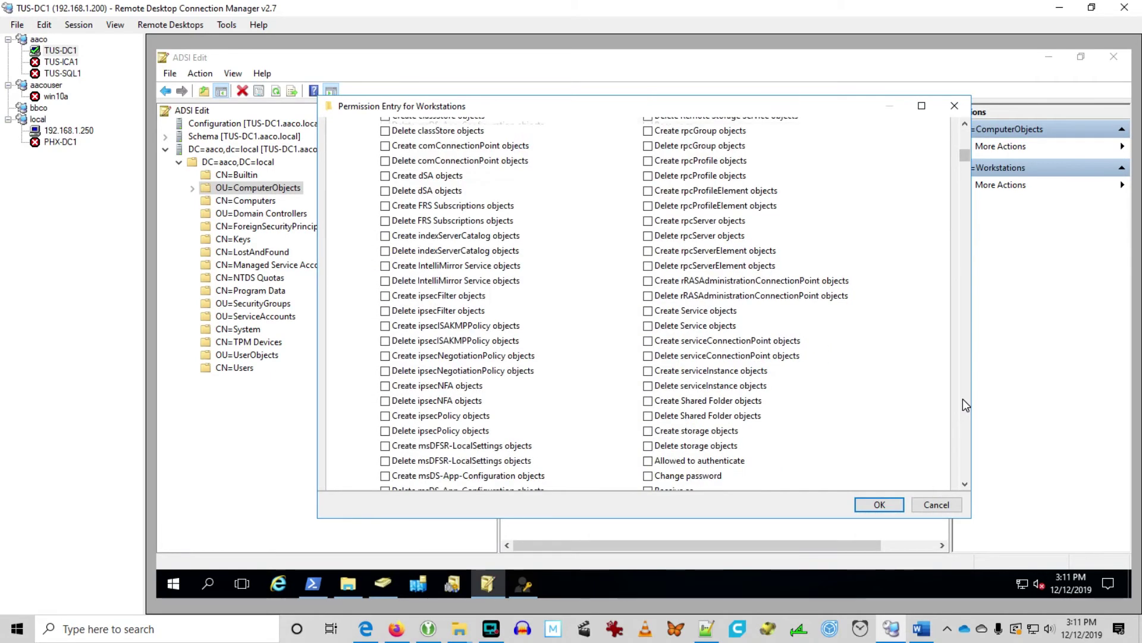
pyautogui.rightClick(965, 396)
pyautogui.click(966, 381)
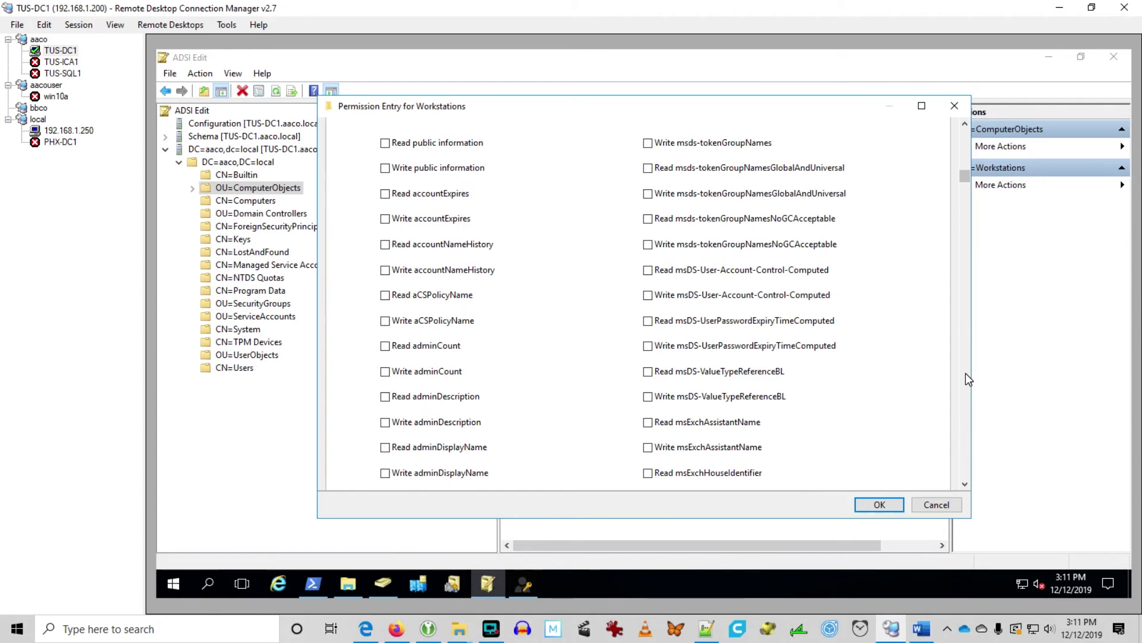
pyautogui.click(966, 374)
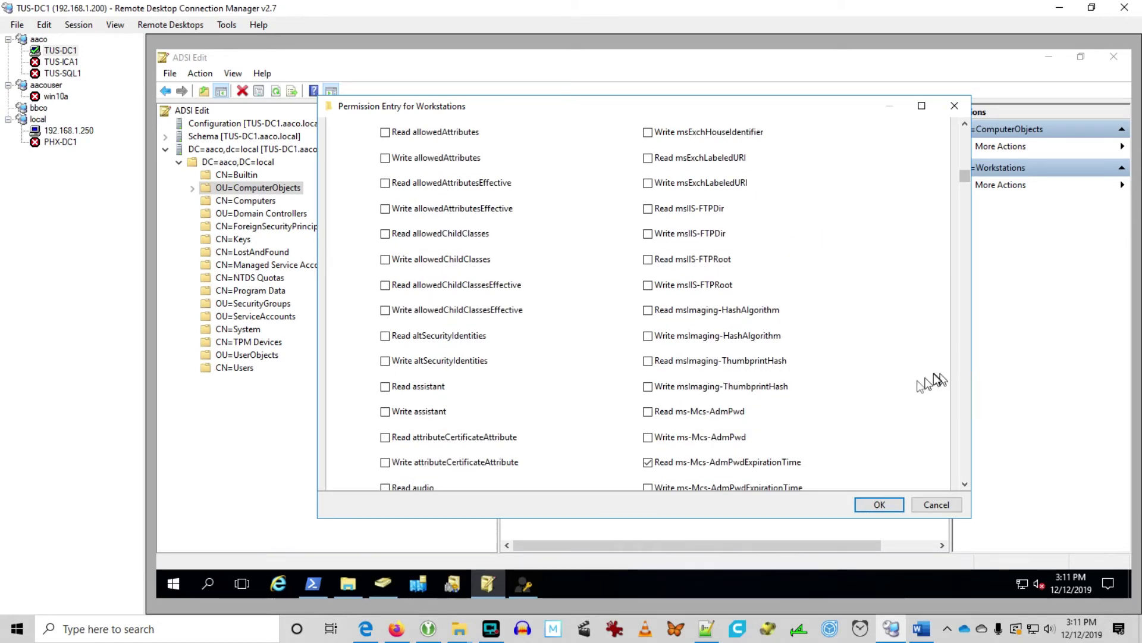
pyautogui.scroll(-1, 863, 423)
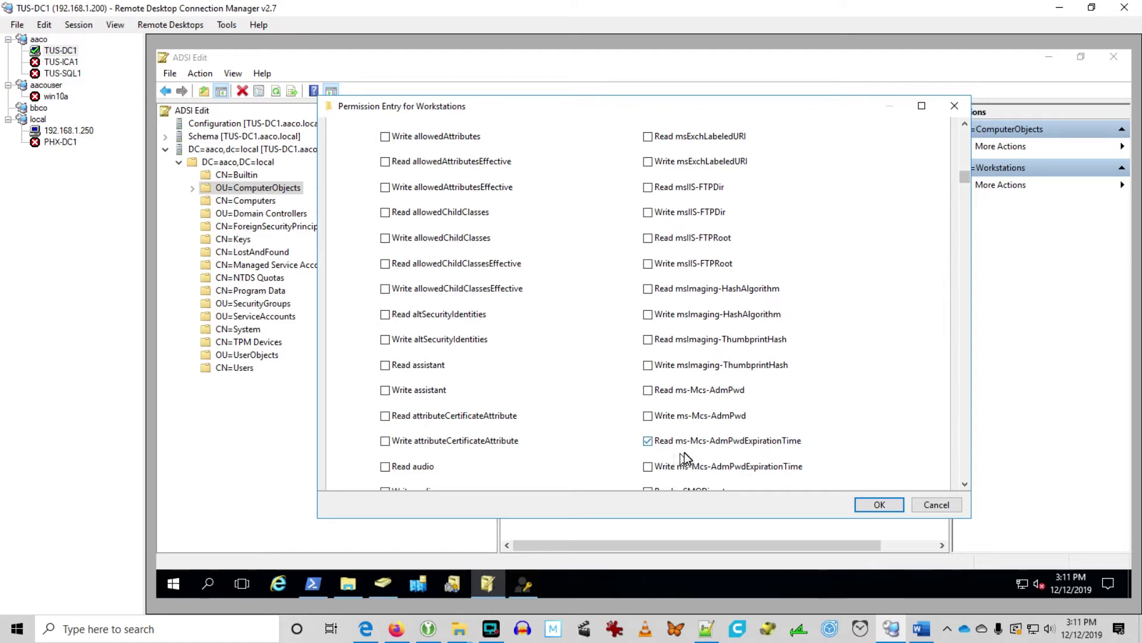
pyautogui.press('Return')
# Reopen the Helpdesk entry and verify it grants Read ms-Mcs-AdmPwd on Workstations
pyautogui.doubleClick(513, 306)
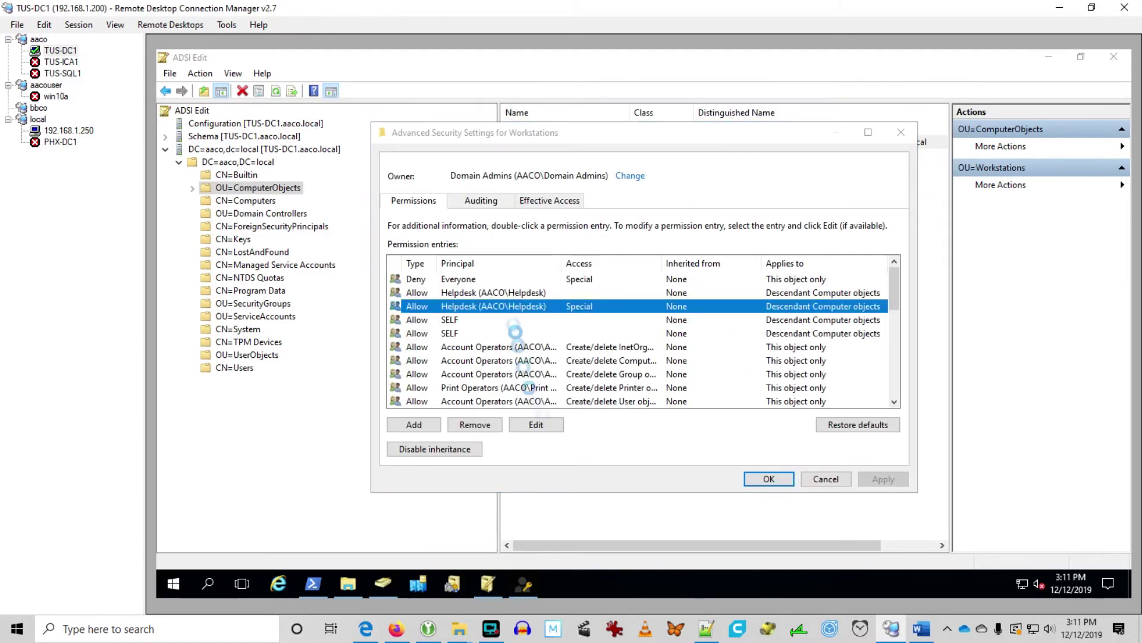
pyautogui.scroll(-8, 962, 416)
pyautogui.scroll(-10, 962, 416)
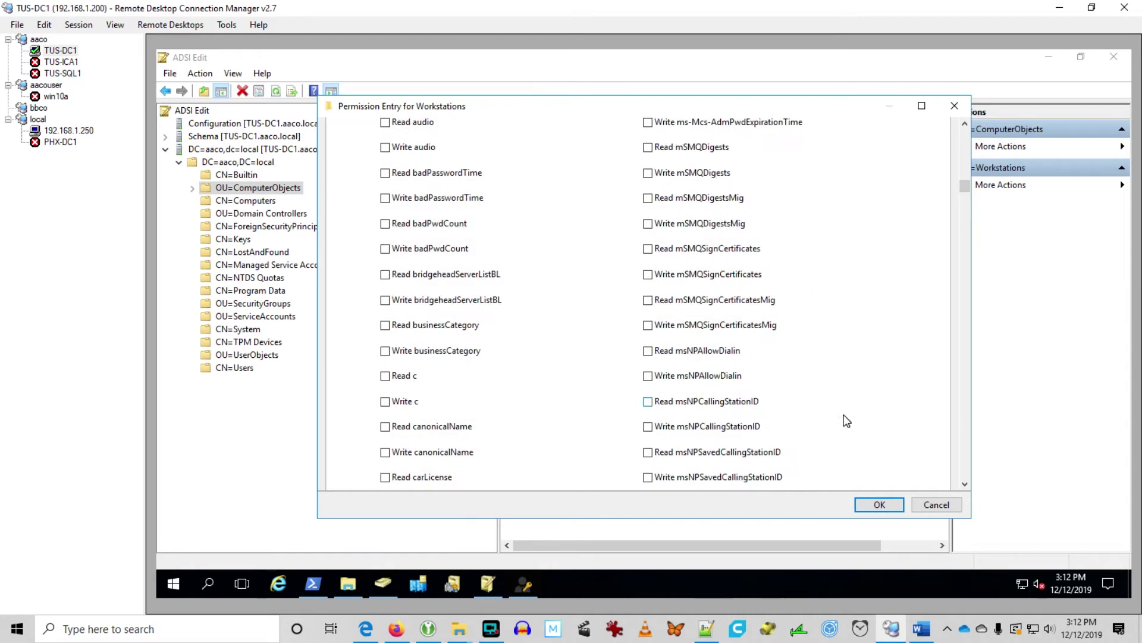
pyautogui.click(963, 153)
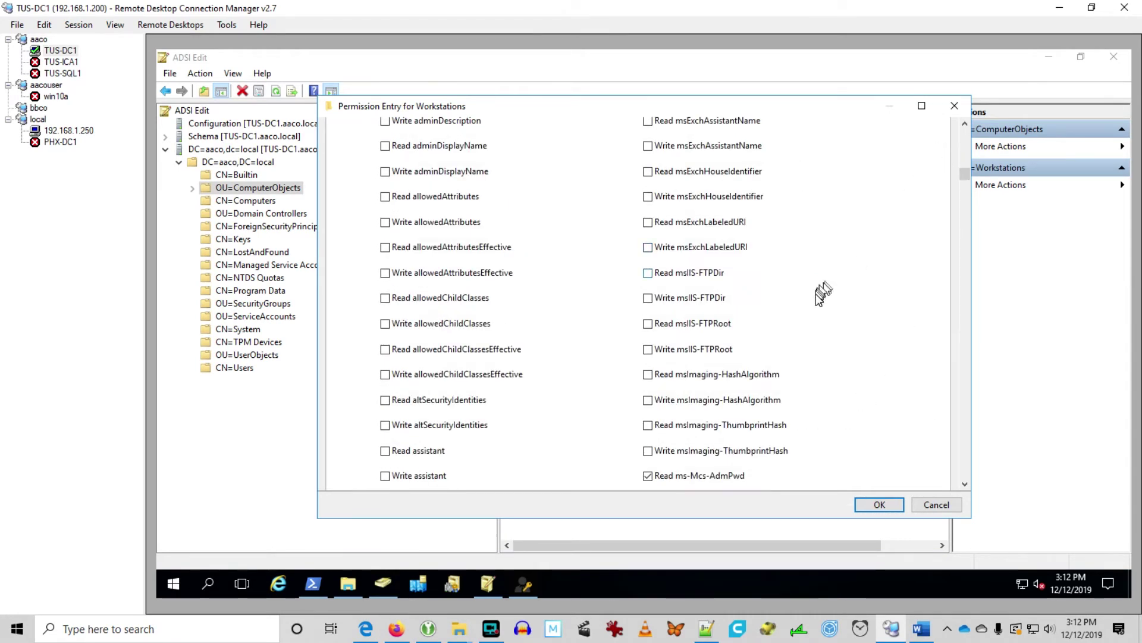
pyautogui.scroll(-2, 818, 310)
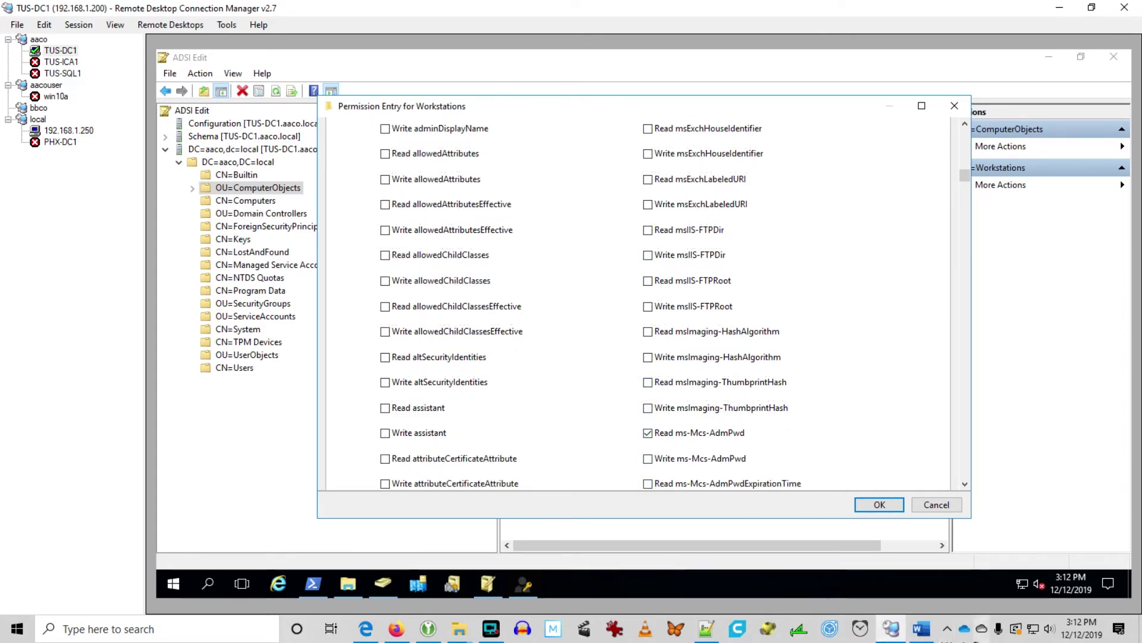
pyautogui.click(922, 629)
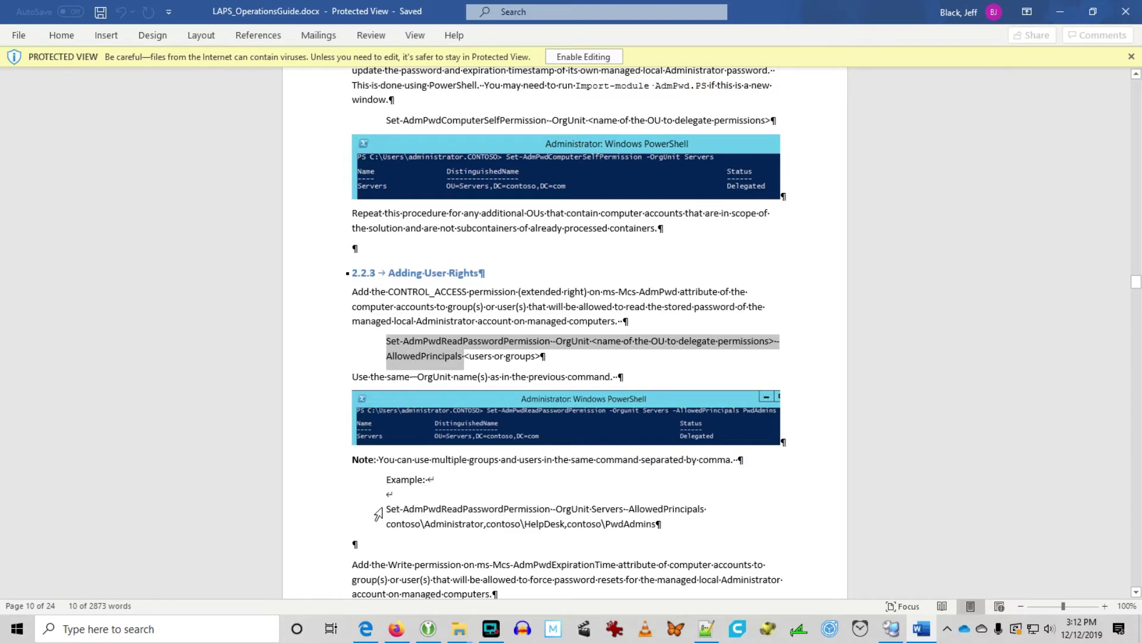
# Copy the Set-AdmPwdResetPasswordPermission command line from the LAPS operations guide
pyautogui.scroll(-2, 401, 508)
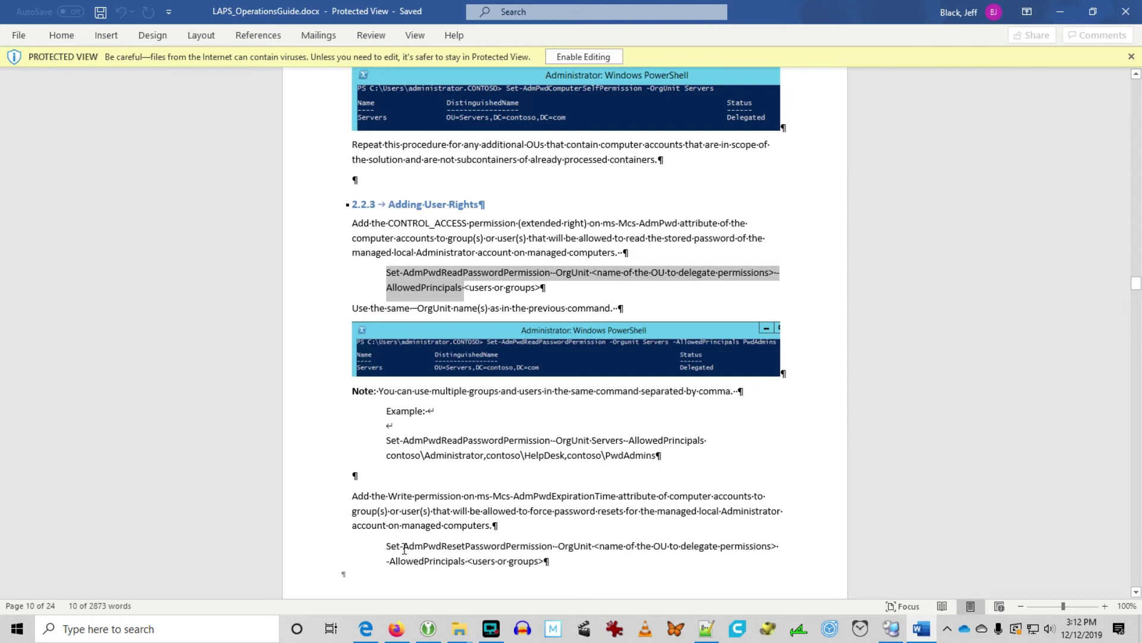
pyautogui.moveTo(394, 548); pyautogui.dragTo(468, 557)
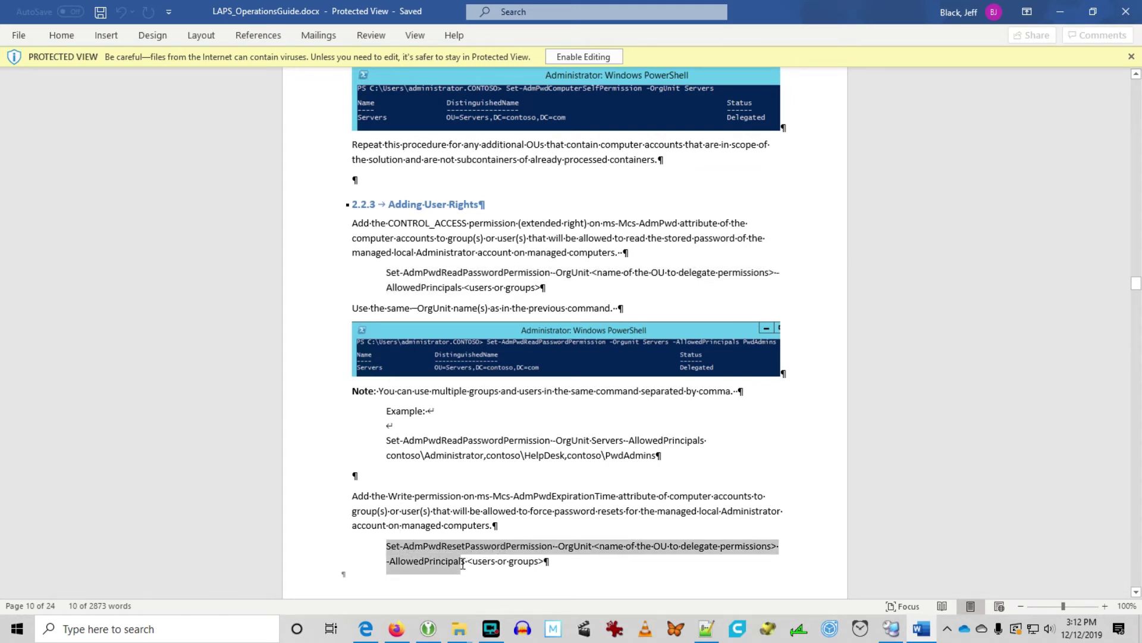
pyautogui.rightClick(435, 563)
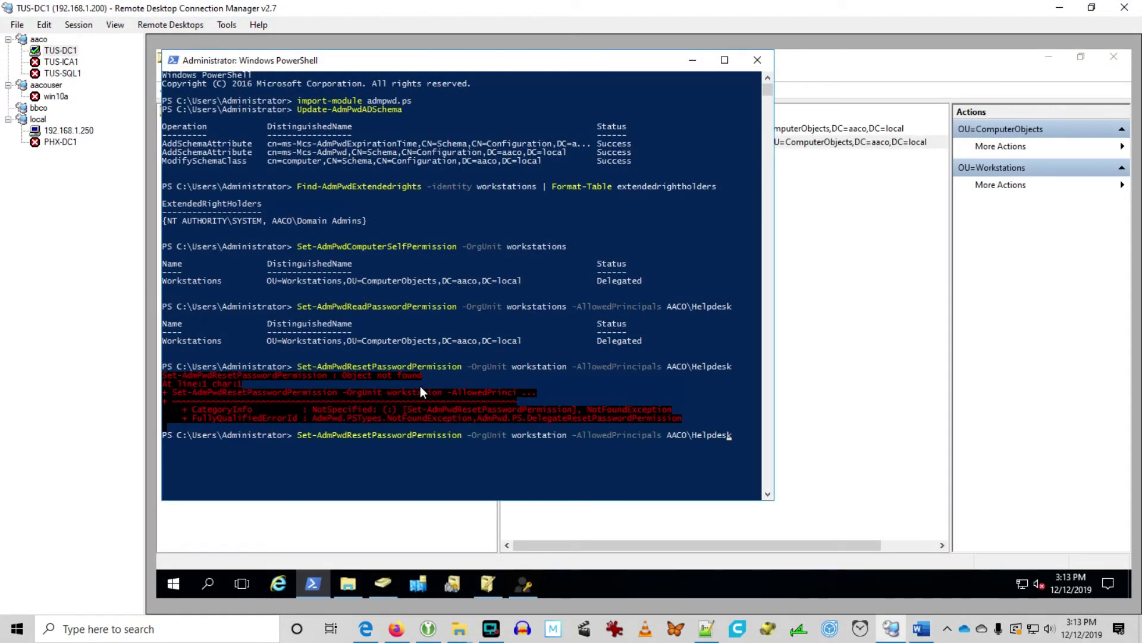
# Correct 'workstation' to 'workstations' and rerun Set-AdmPwdResetPasswordPermission, which reports Delegated
pyautogui.press('Left')
pyautogui.press('Left')
pyautogui.press('Left')
pyautogui.press('Left')
pyautogui.press('Left')
pyautogui.press('Left')
pyautogui.press('Left')
pyautogui.press('Left')
pyautogui.press('Left')
pyautogui.press('Left')
pyautogui.press('Left')
pyautogui.press('Left')
pyautogui.press('Left')
pyautogui.press('Left')
pyautogui.press('Left')
pyautogui.press('Left')
pyautogui.press('Left')
pyautogui.press('Left')
pyautogui.press('Left')
pyautogui.press('Left')
pyautogui.write('s')
pyautogui.press('Return')
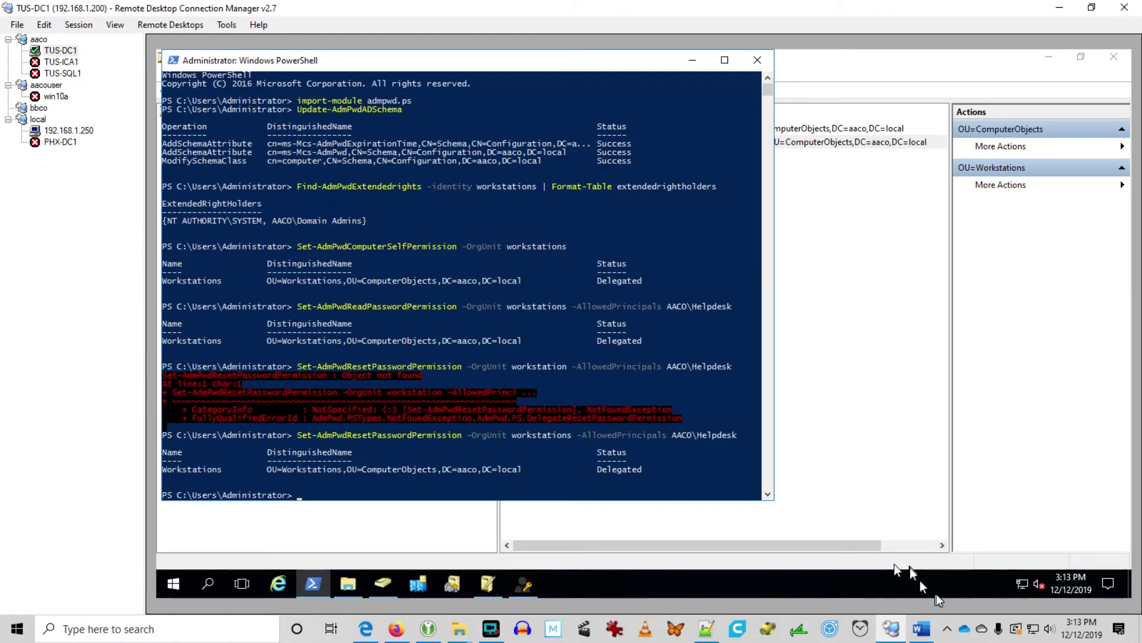
pyautogui.click(923, 631)
pyautogui.scroll(-4, 720, 474)
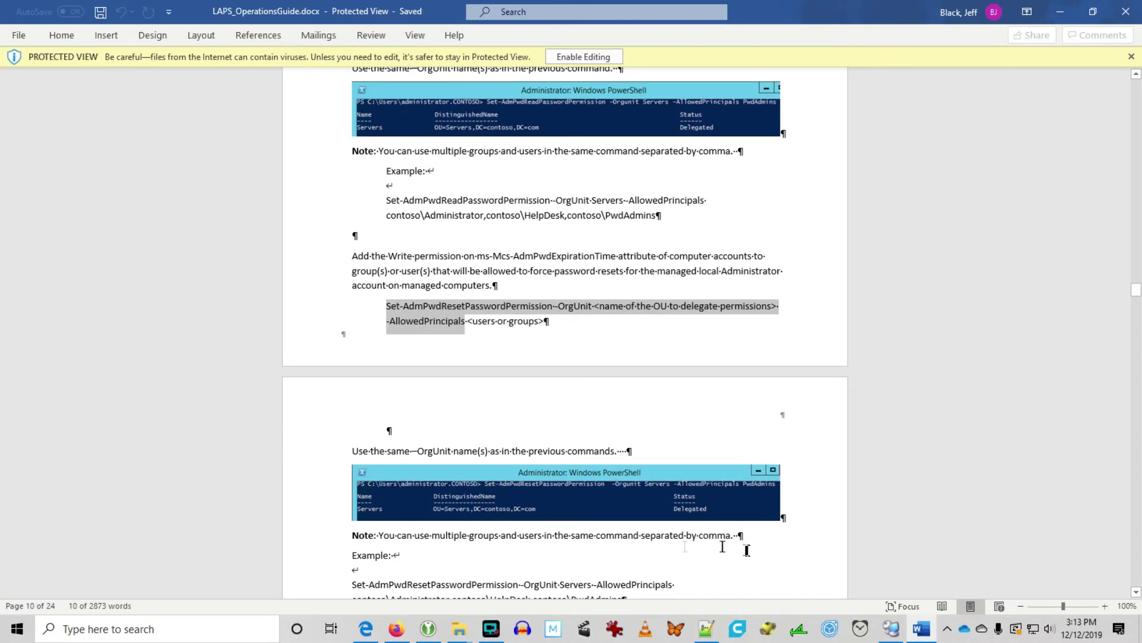
# Scroll the guide past the allowed-principals example to section 3 Group Policy
pyautogui.scroll(-1, 627, 547)
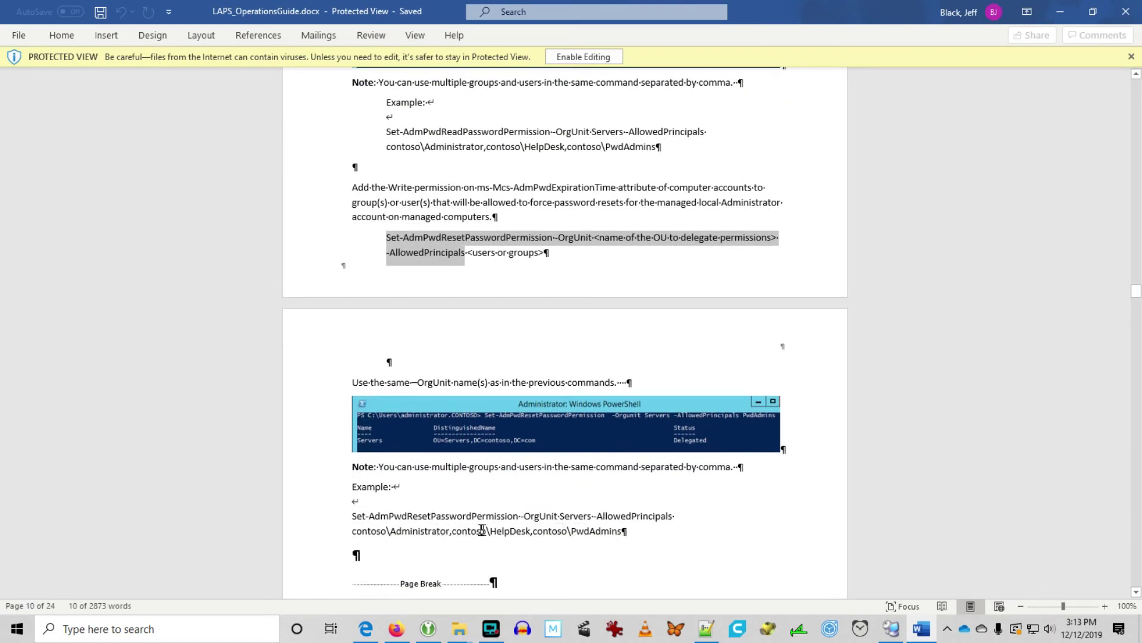
pyautogui.moveTo(400, 533); pyautogui.dragTo(583, 533)
pyautogui.scroll(-8, 589, 535)
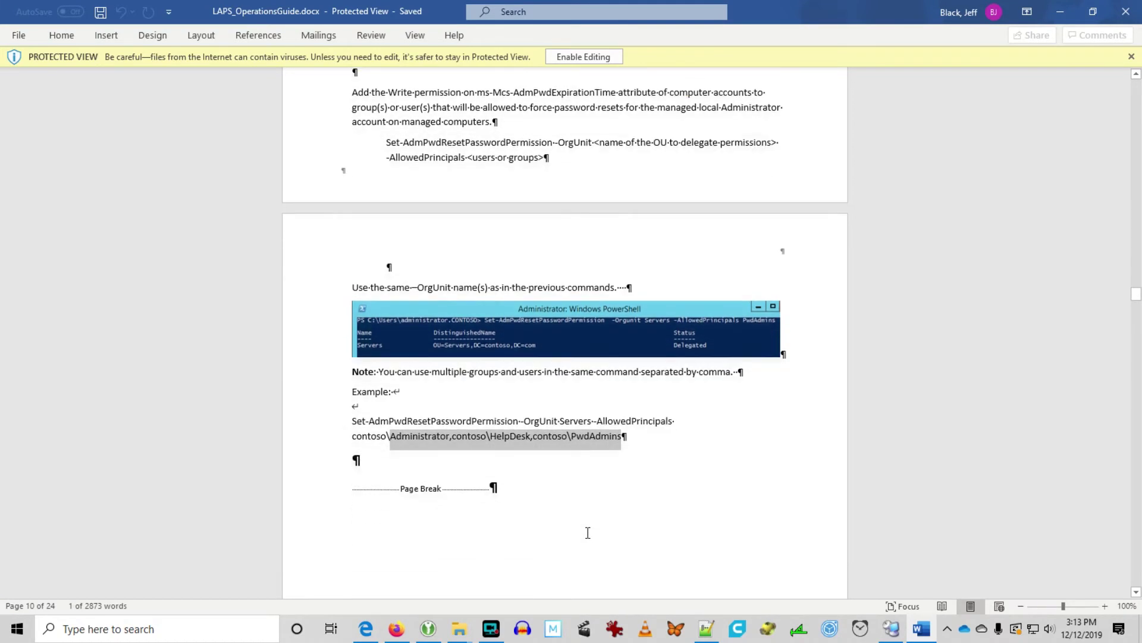
pyautogui.scroll(-7, 588, 532)
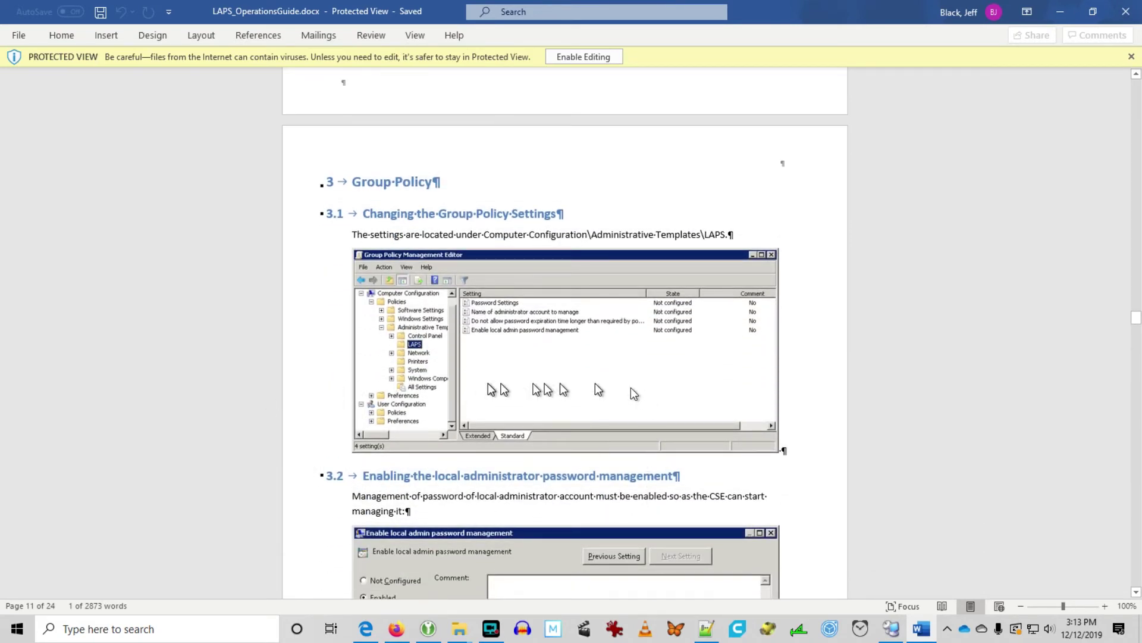
pyautogui.hotkey('alt', 'Tab')
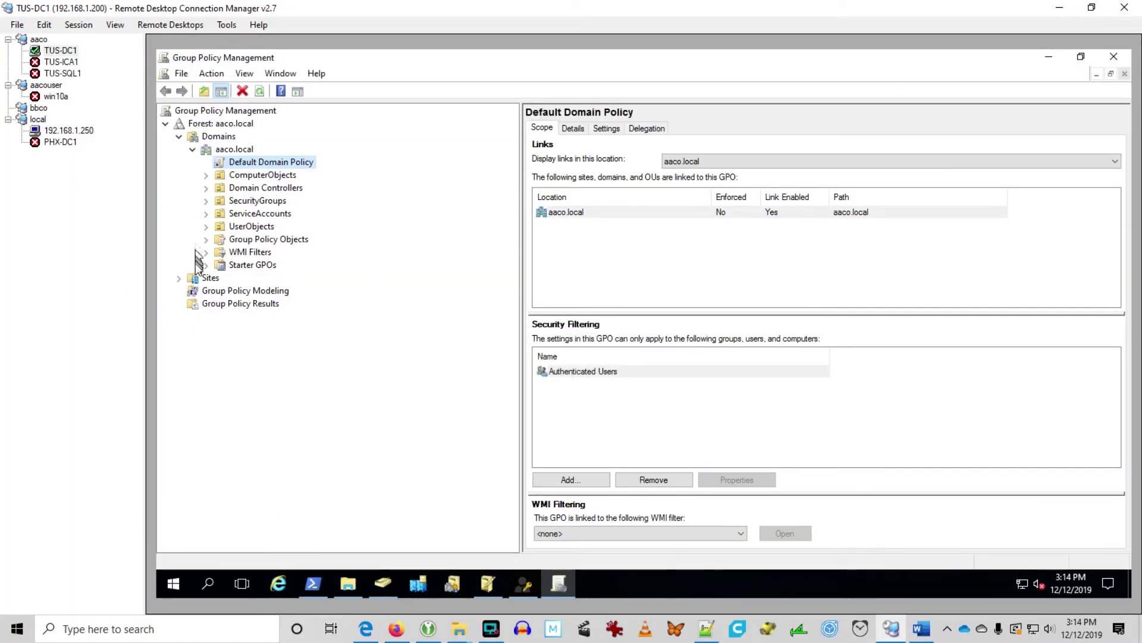
# Create a new GPO named 'Workstation LAPS' under Group Policy Objects in aaco.local
pyautogui.click(249, 241)
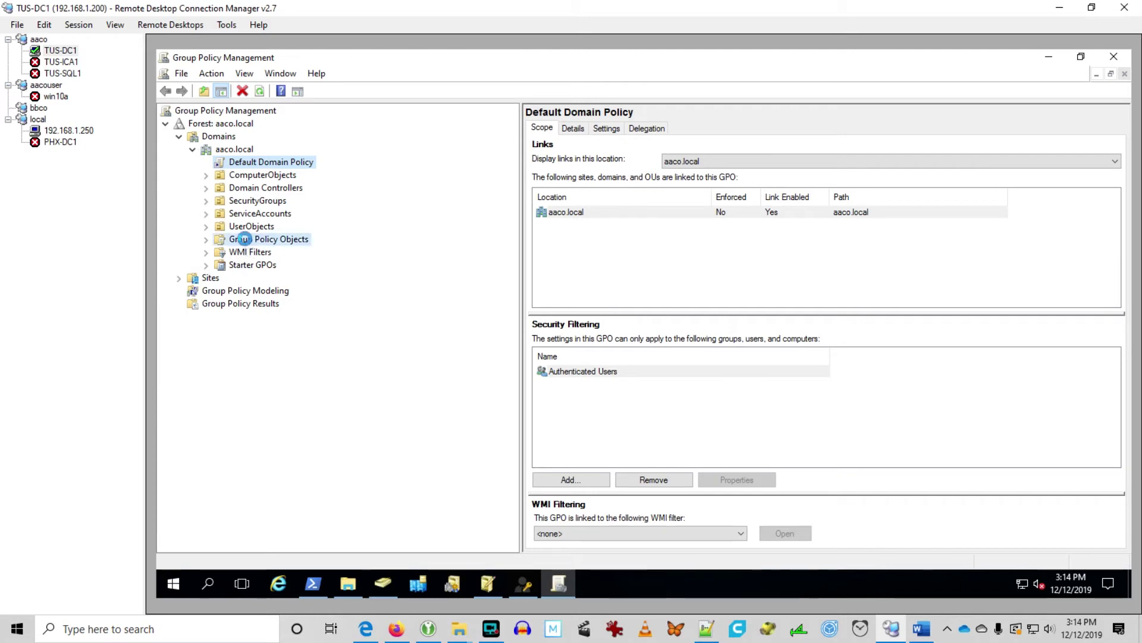
pyautogui.rightClick(248, 241)
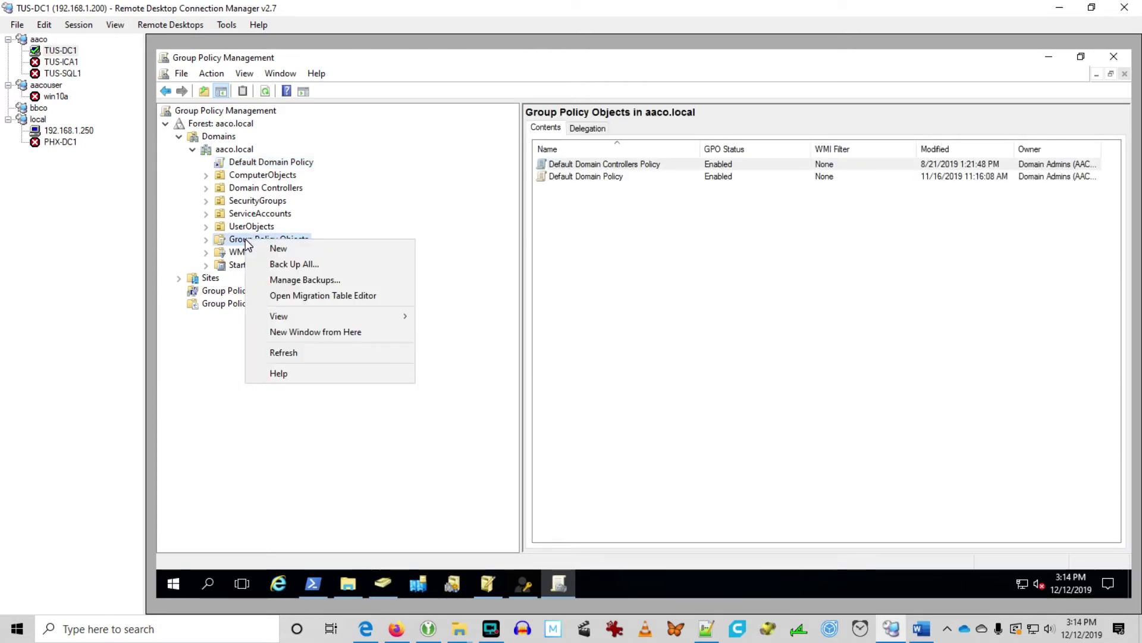
pyautogui.click(274, 249)
pyautogui.write('Workstation ')
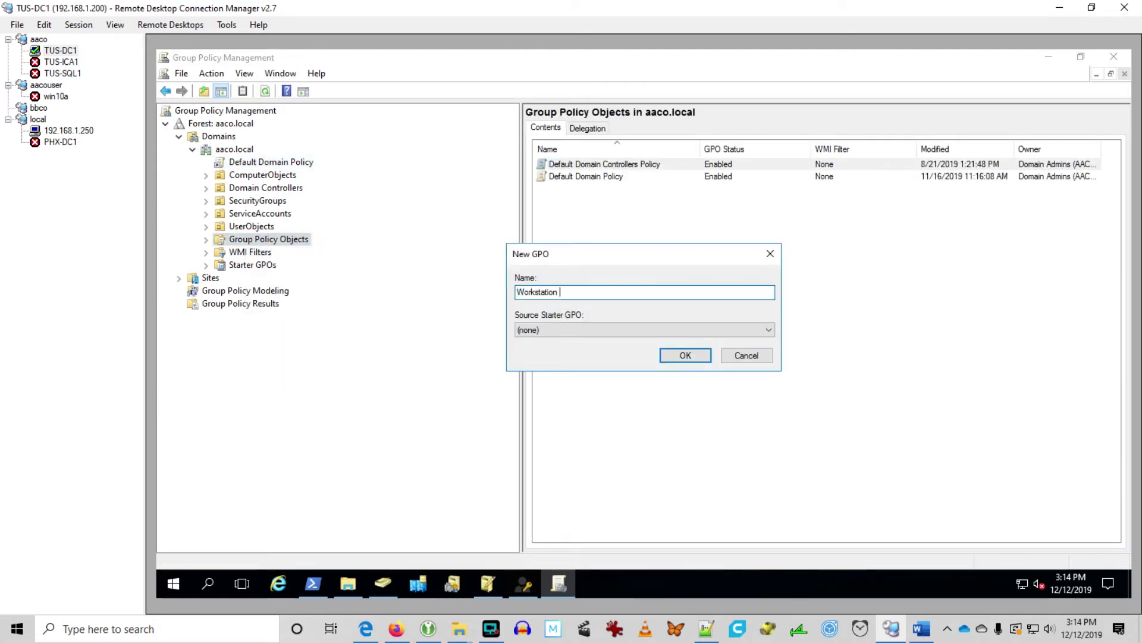
pyautogui.write('LAPS')
pyautogui.click(685, 355)
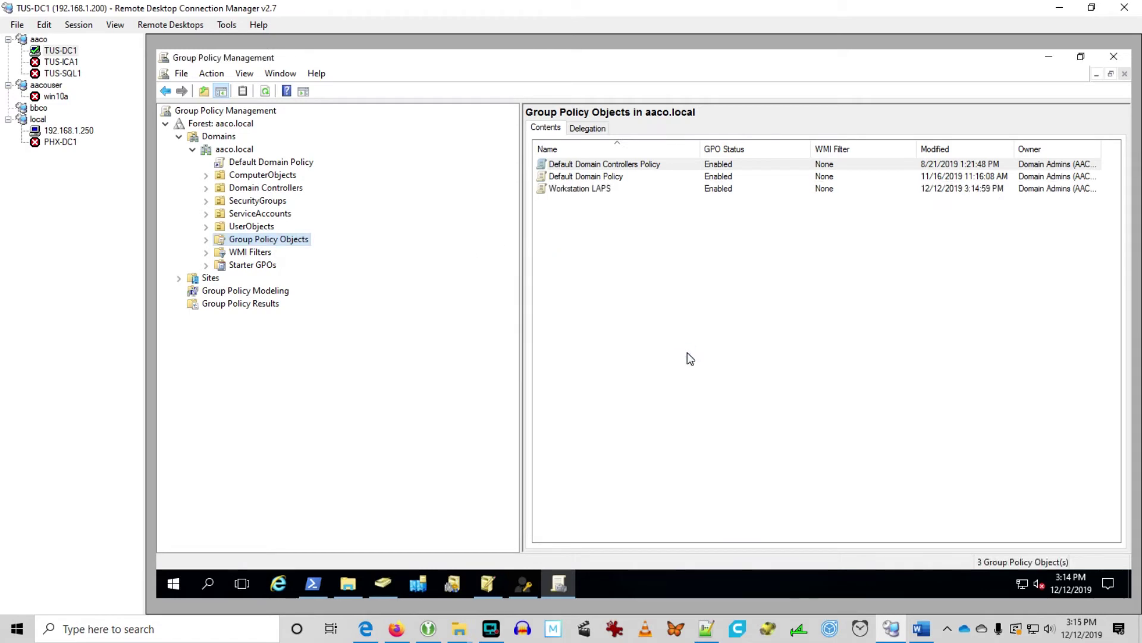
# Edit Workstation LAPS and expand Policies > Administrative Templates to show the four LAPS settings
pyautogui.click(206, 239)
pyautogui.rightClick(265, 278)
pyautogui.click(291, 291)
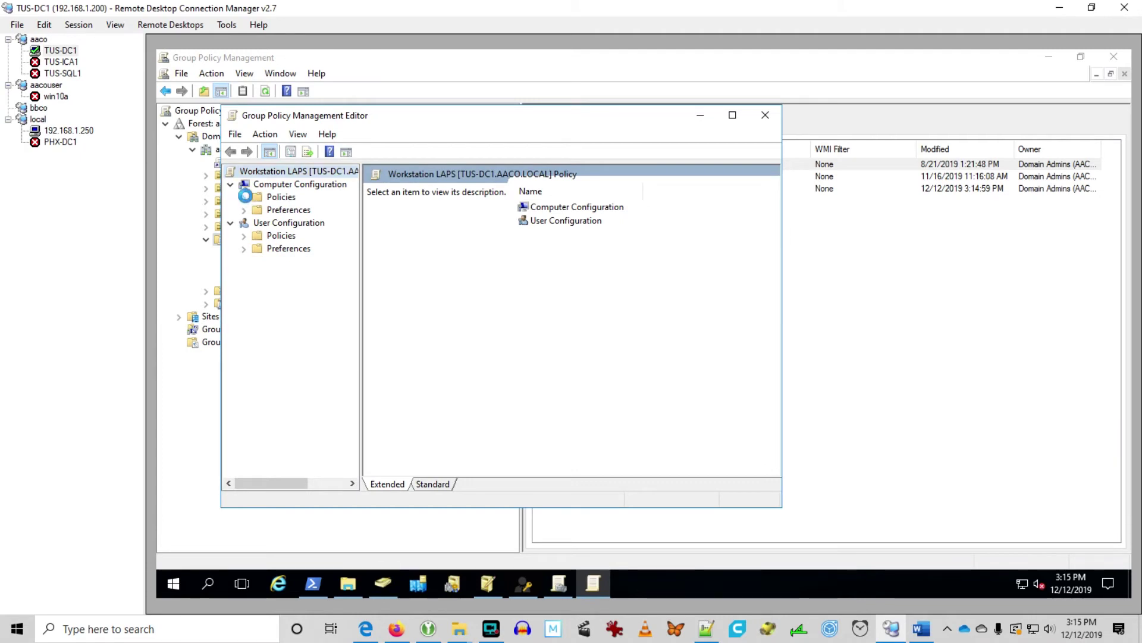
pyautogui.click(244, 196)
pyautogui.click(257, 235)
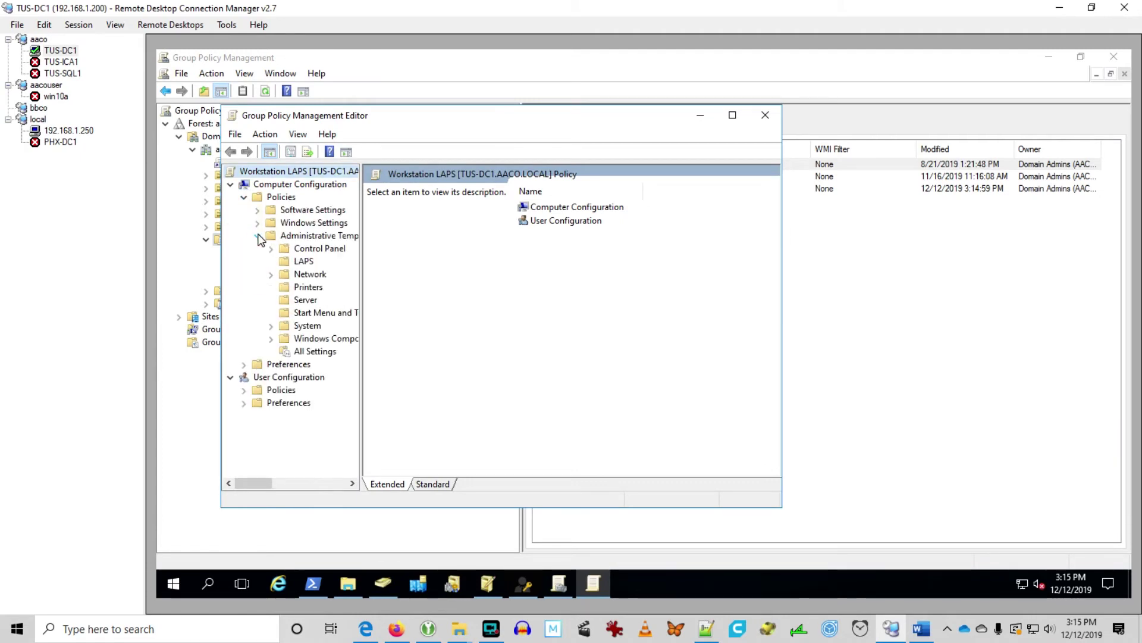
pyautogui.click(292, 263)
pyautogui.click(733, 115)
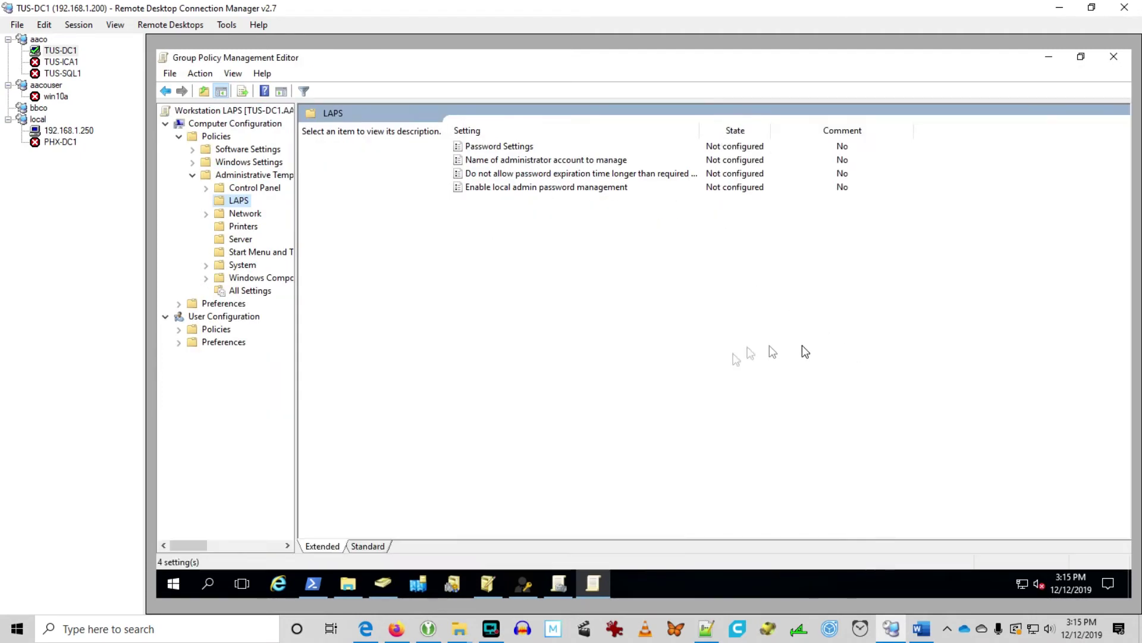
pyautogui.click(922, 629)
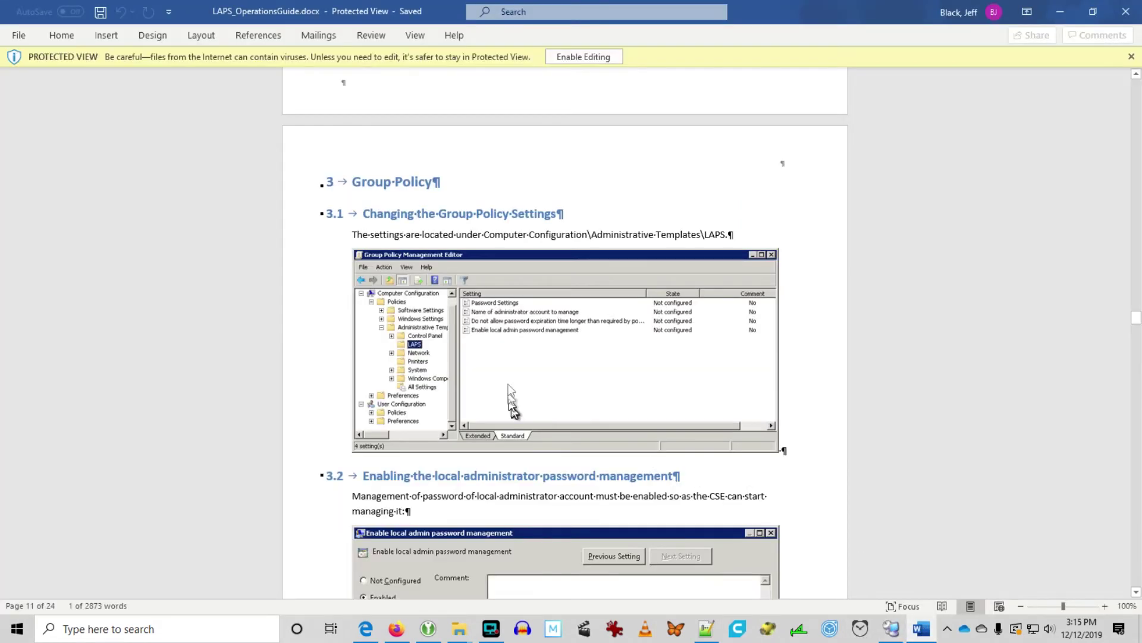
# Scroll the guide from section 3.2 down to 3.3 Password parameters
pyautogui.scroll(-2, 594, 351)
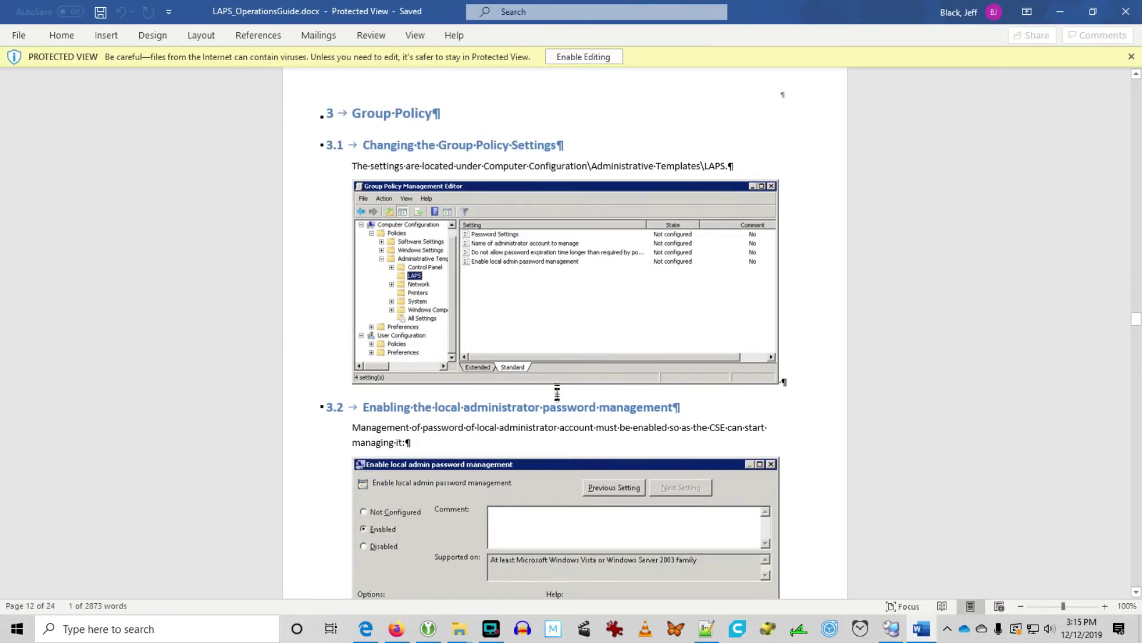
pyautogui.moveTo(428, 411); pyautogui.dragTo(590, 423)
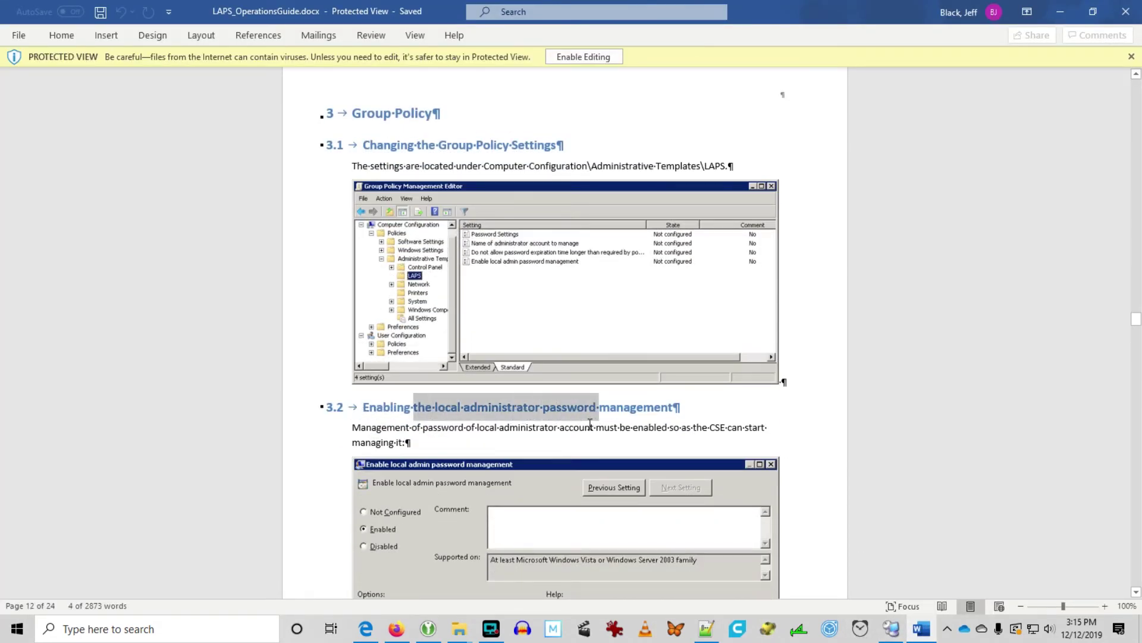
pyautogui.scroll(-3, 591, 424)
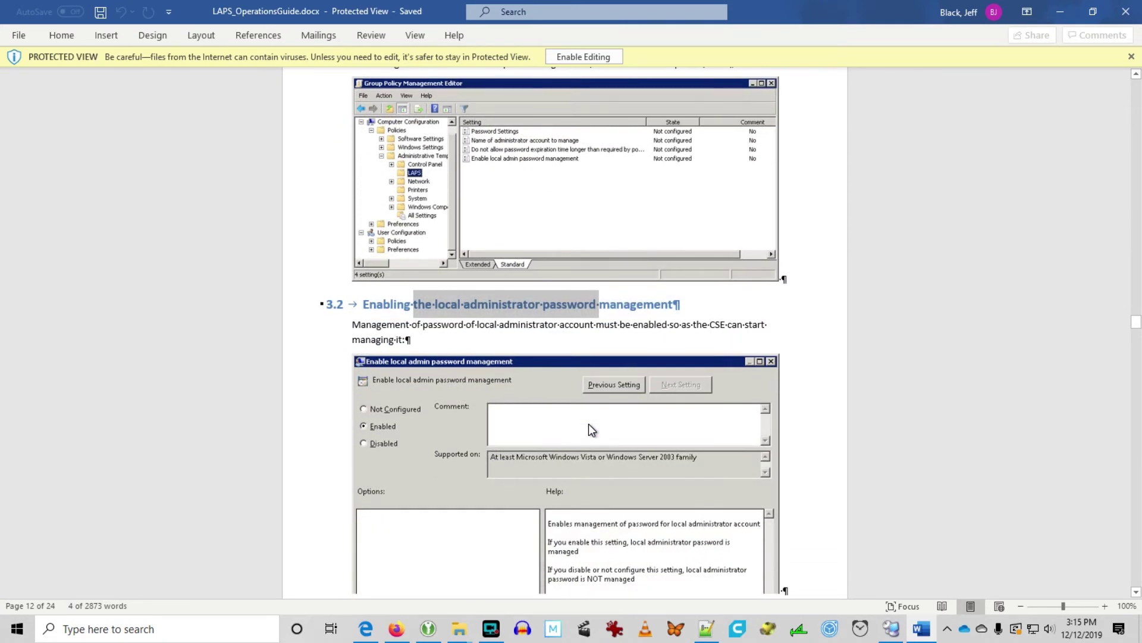
pyautogui.scroll(-1, 588, 423)
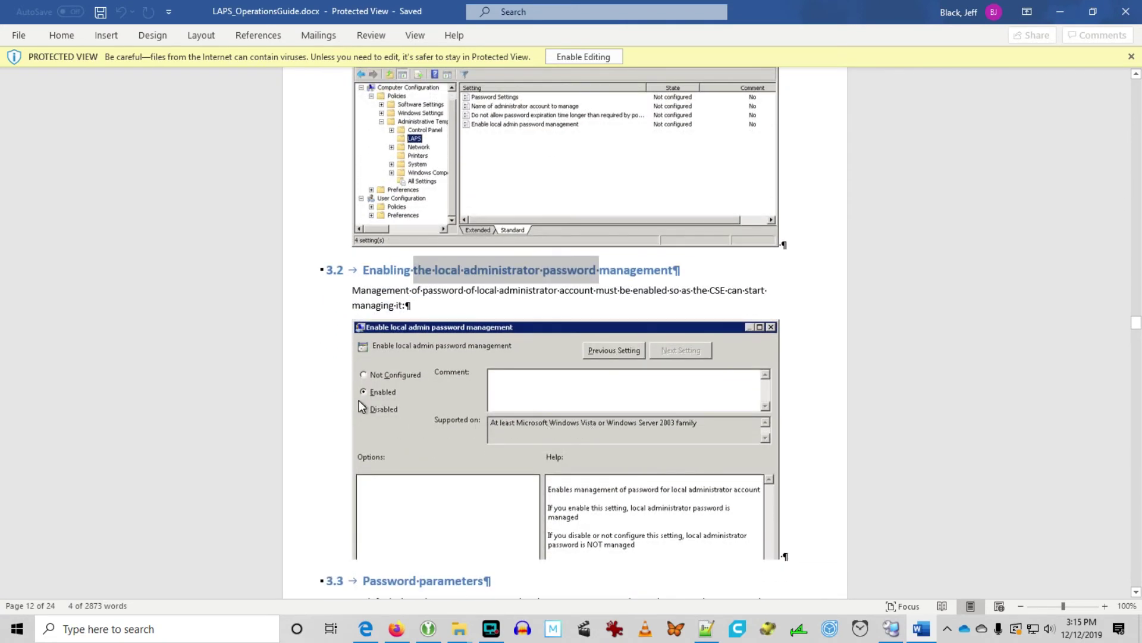
# Enable the 'Enable local admin password management' setting in the Workstation LAPS policy
pyautogui.hotkey('alt', 'Tab')
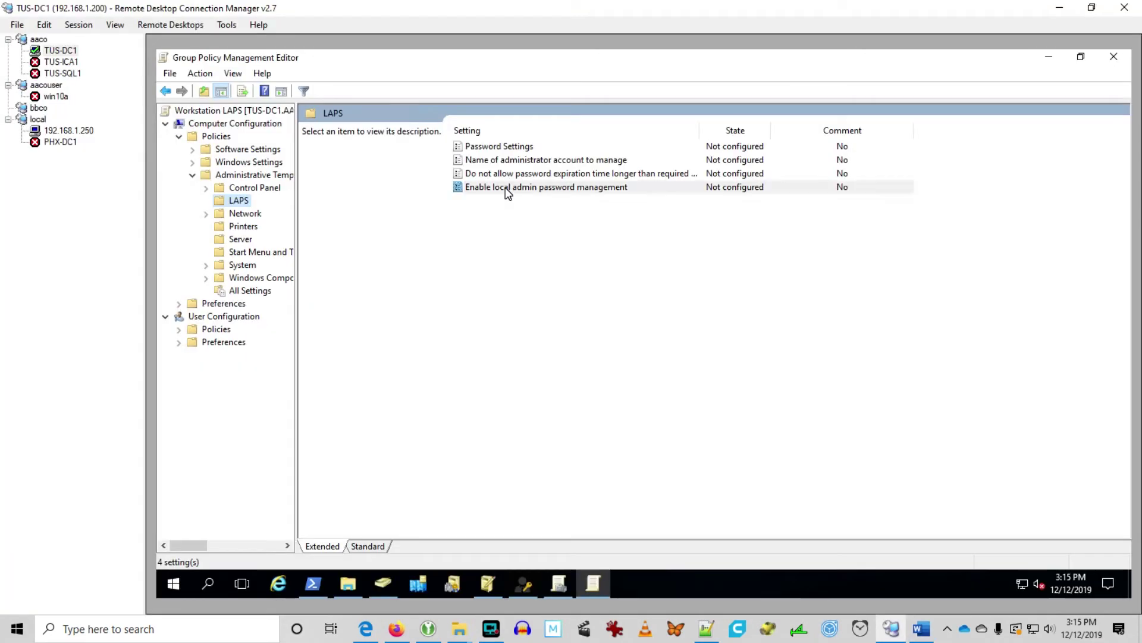
pyautogui.doubleClick(505, 186)
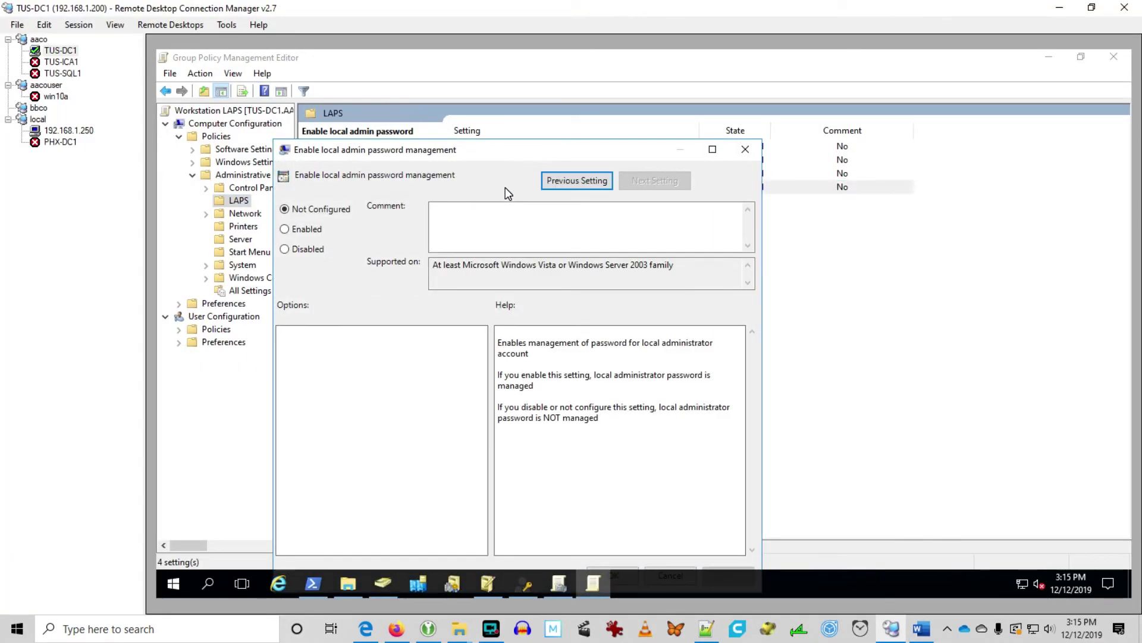
pyautogui.click(310, 231)
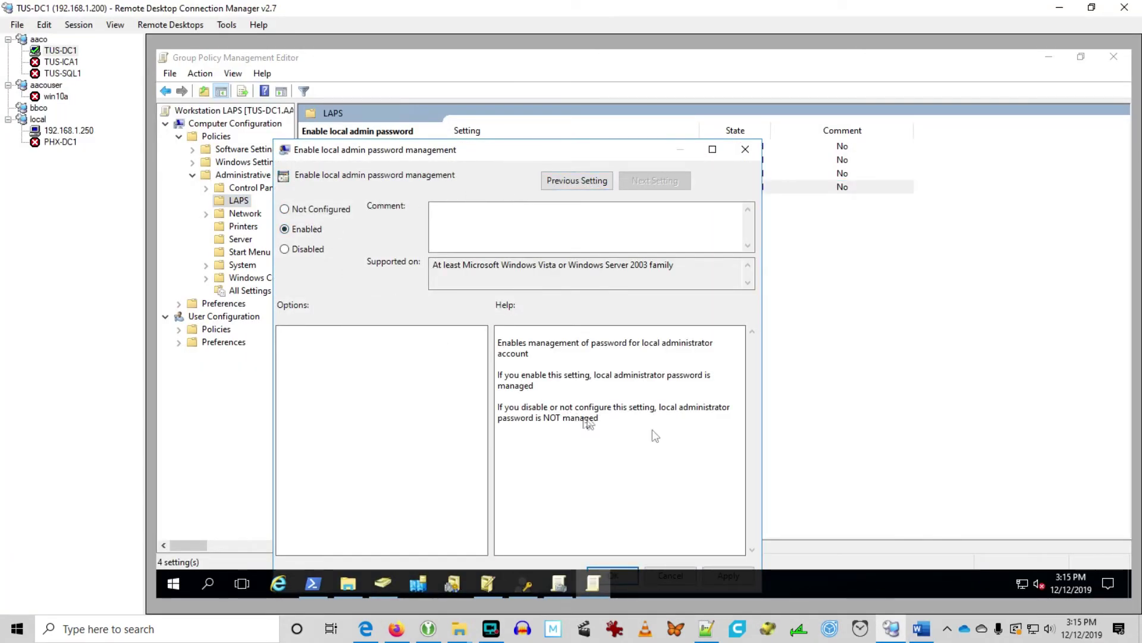
pyautogui.hotkey('alt', 'Tab')
pyautogui.scroll(-8, 680, 439)
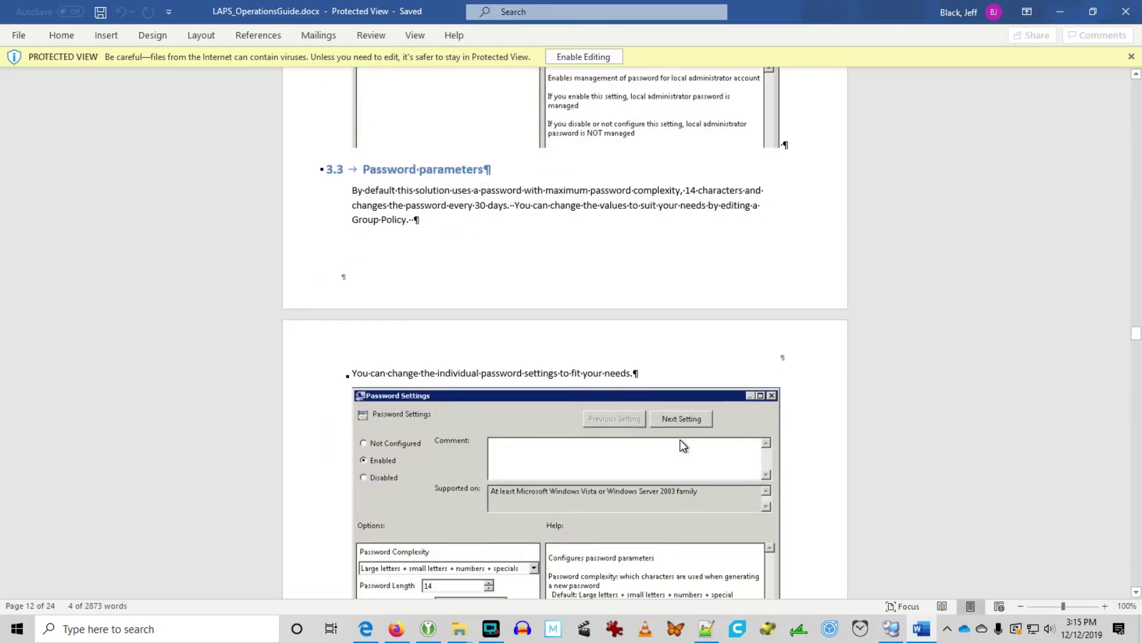
# Scroll through the guide's Password Settings screenshot, then open the LAPS Password Settings policy
pyautogui.scroll(-3, 680, 440)
pyautogui.scroll(-1, 680, 440)
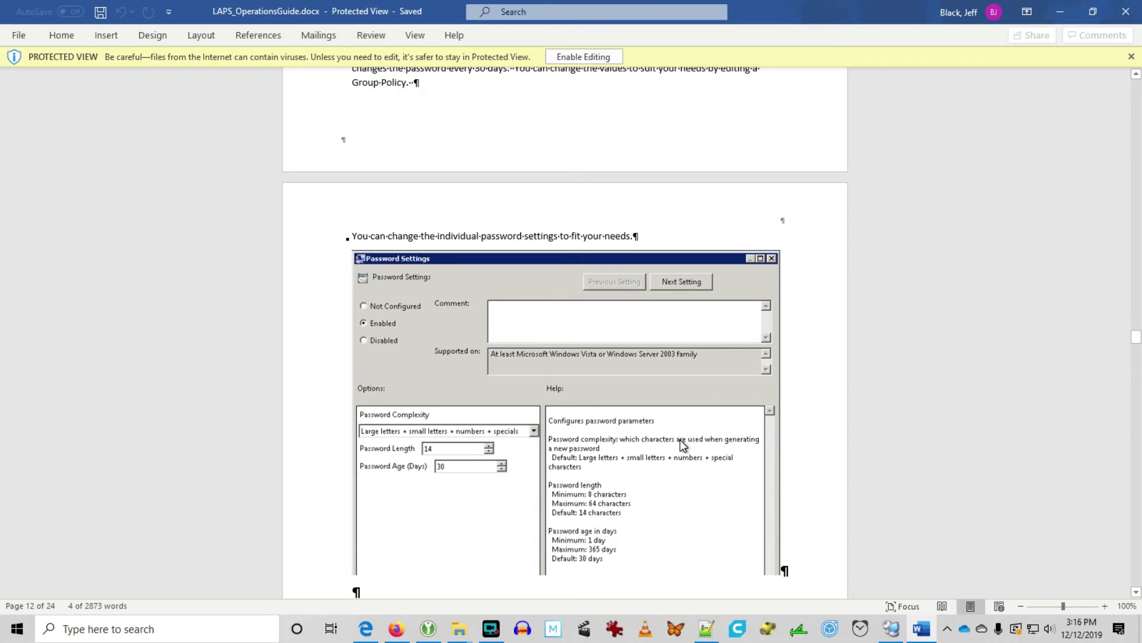
pyautogui.scroll(-1, 680, 439)
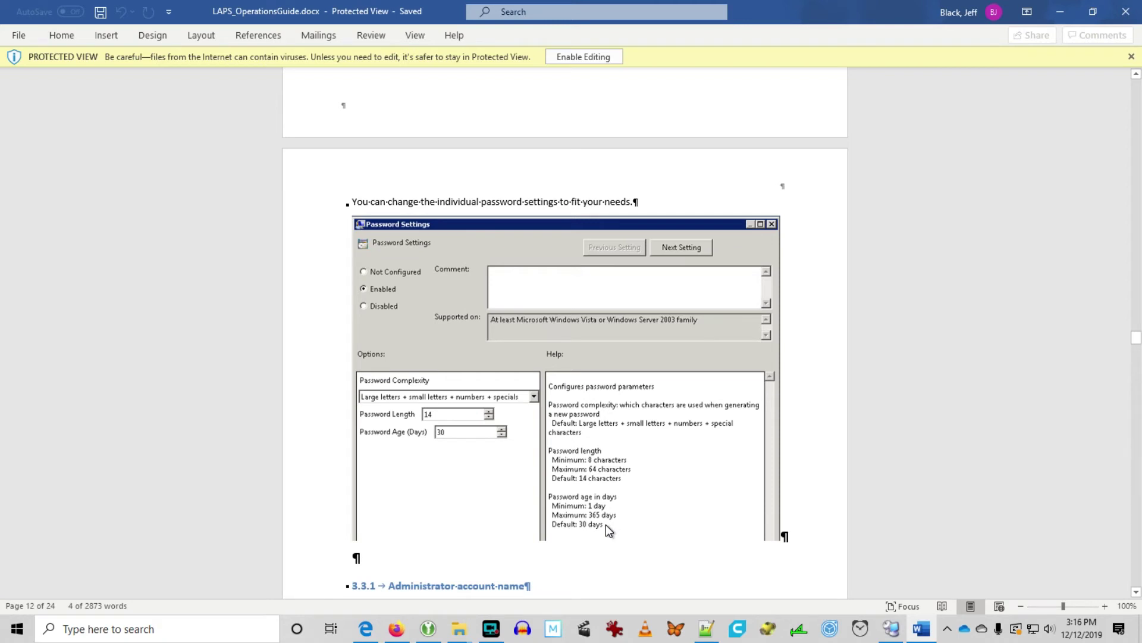
pyautogui.hotkey('alt', 'Tab')
pyautogui.doubleClick(510, 147)
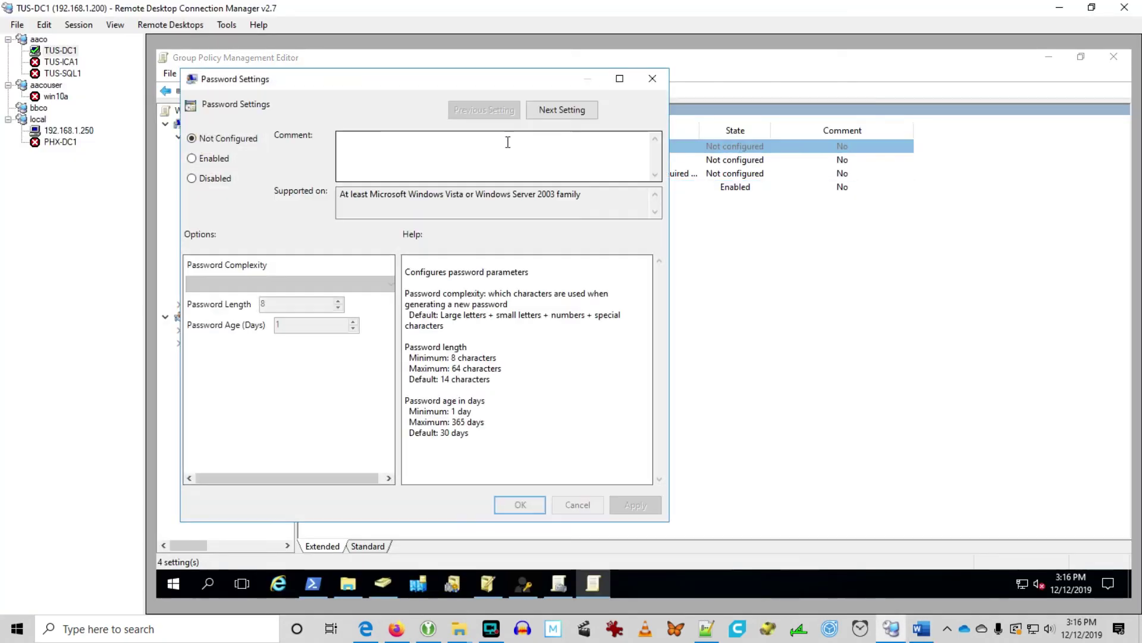
# Enable Password Settings with all character types, length 14 and age 30 days, and apply
pyautogui.click(212, 157)
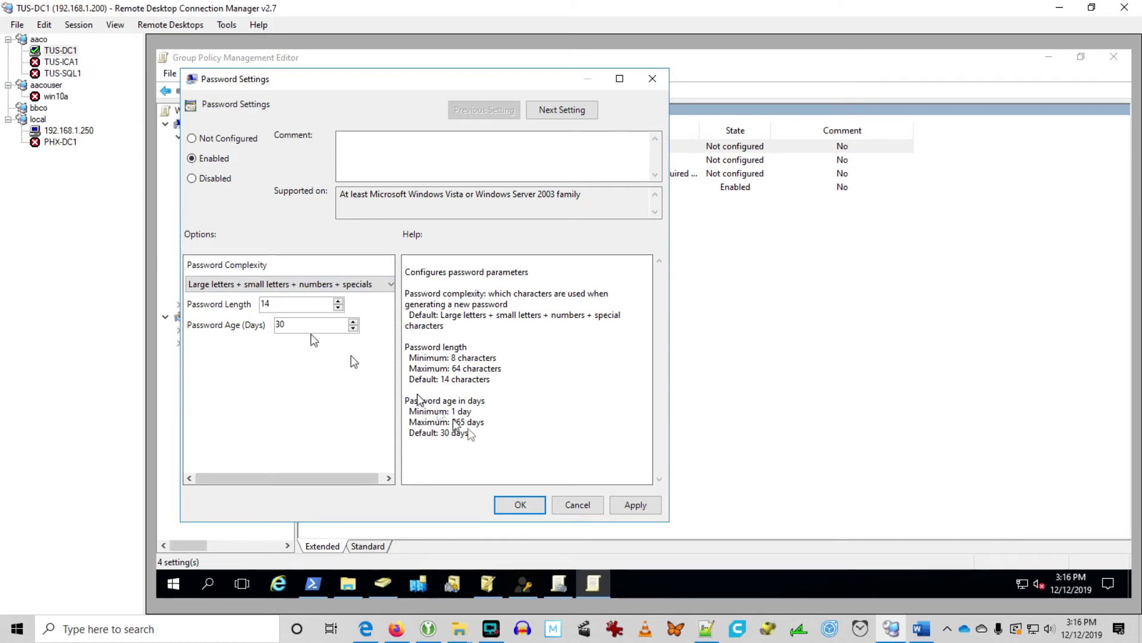
pyautogui.click(635, 506)
# Scroll the guide through 3.3.1 Administrator account name and 3.4, then minimize Word
pyautogui.hotkey('alt', 'Tab')
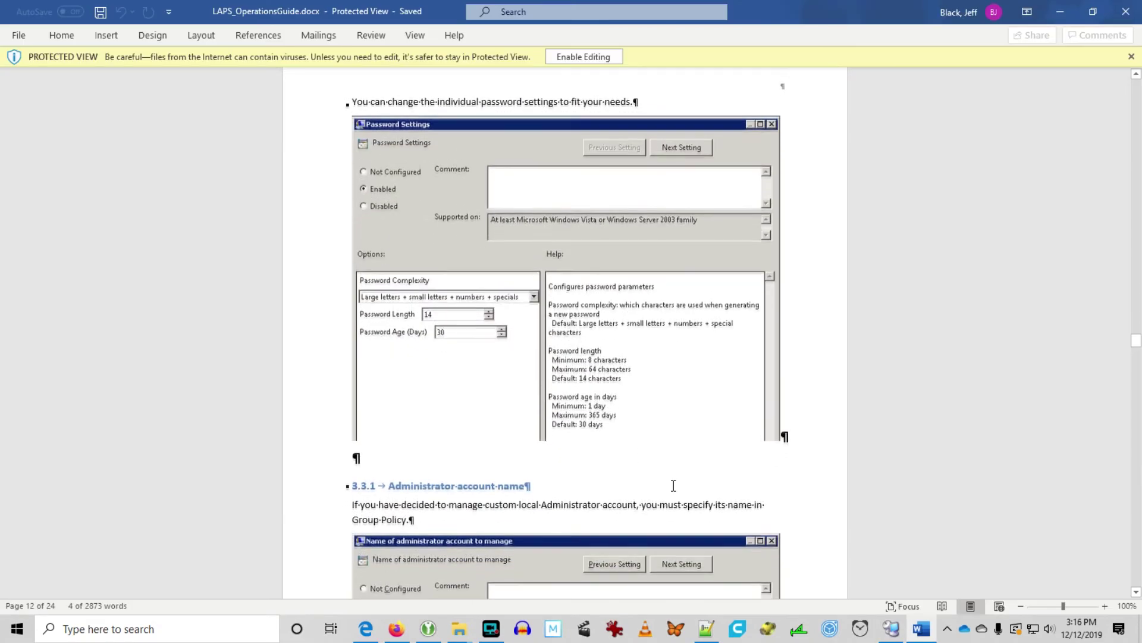
pyautogui.scroll(-4, 673, 484)
pyautogui.scroll(-2, 672, 492)
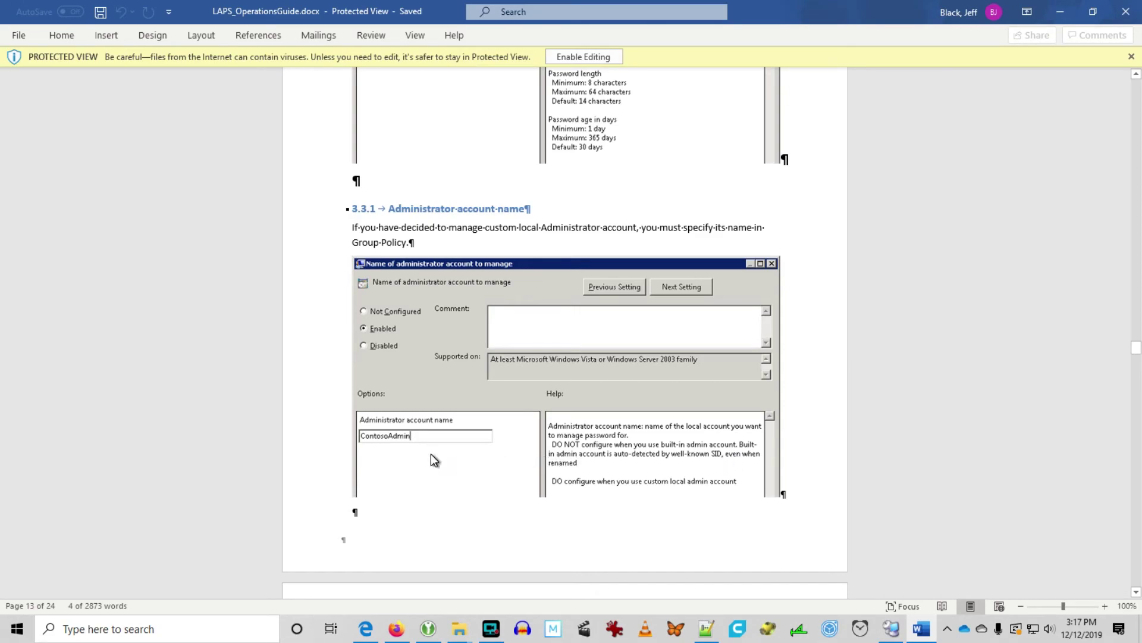
pyautogui.scroll(-5, 510, 484)
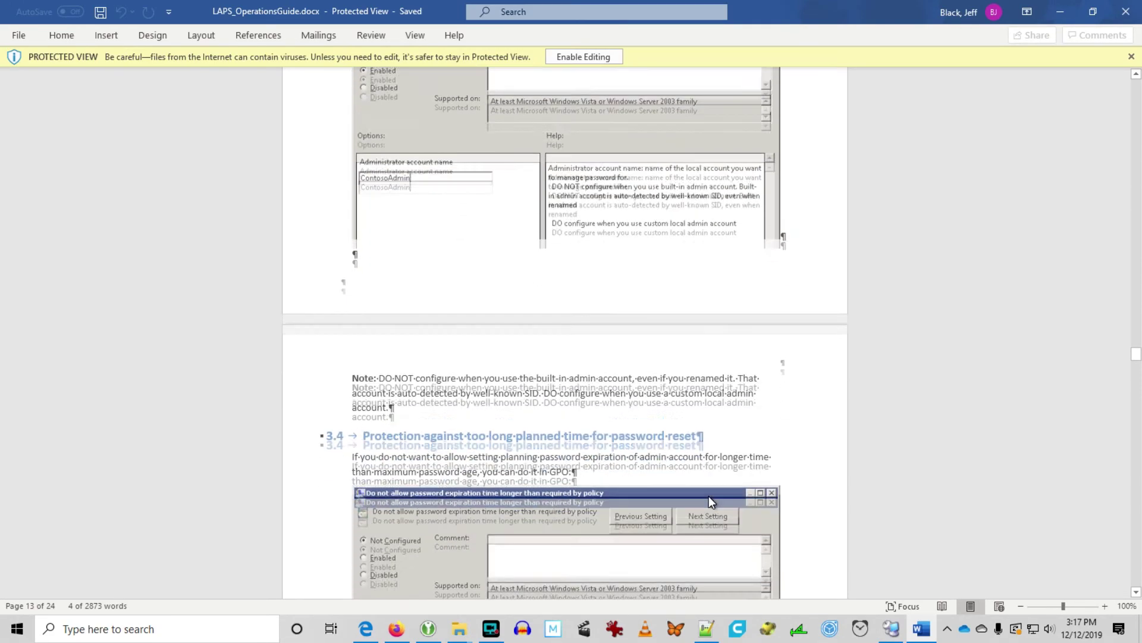
pyautogui.scroll(-3, 708, 495)
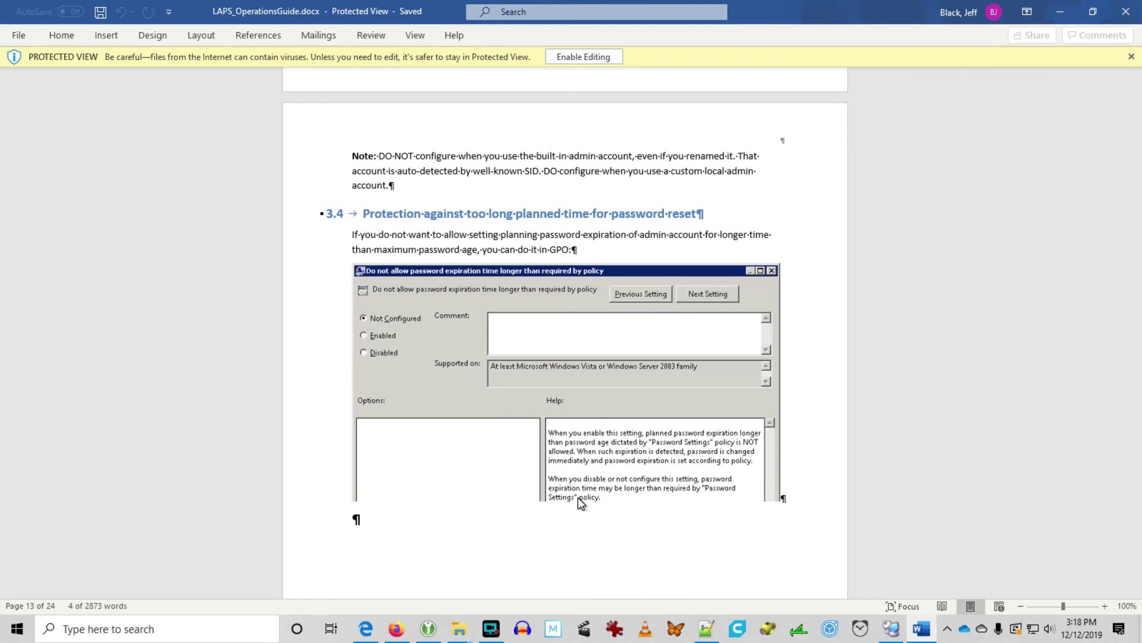
pyautogui.click(1058, 13)
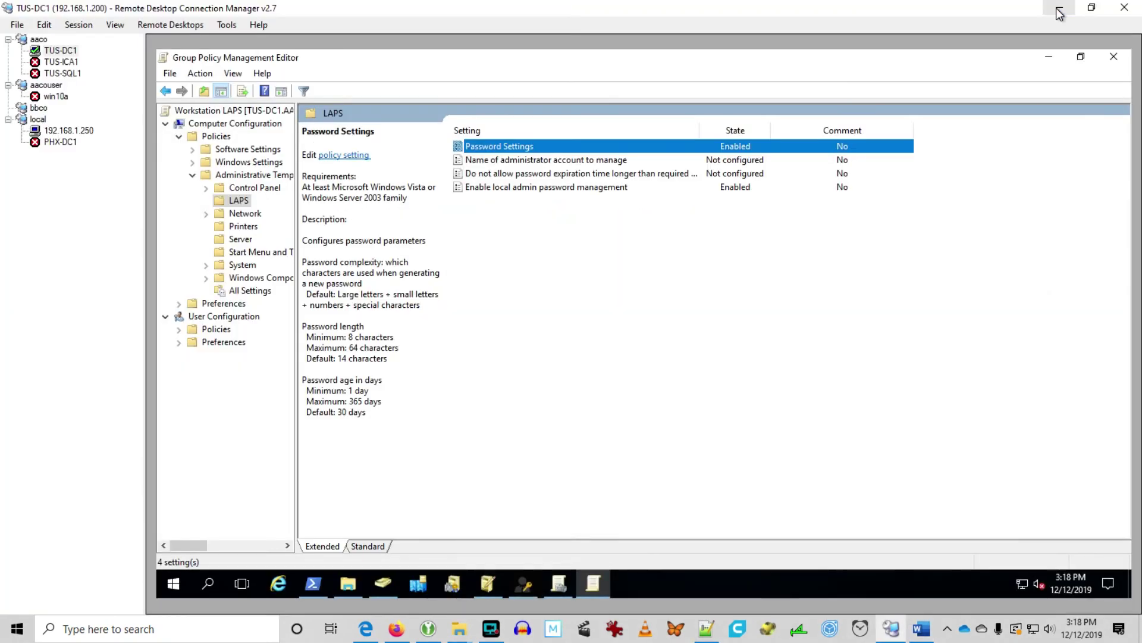
# Leave 'Do not allow password expiration time longer…' not configured and close the Group Policy editor
pyautogui.doubleClick(505, 173)
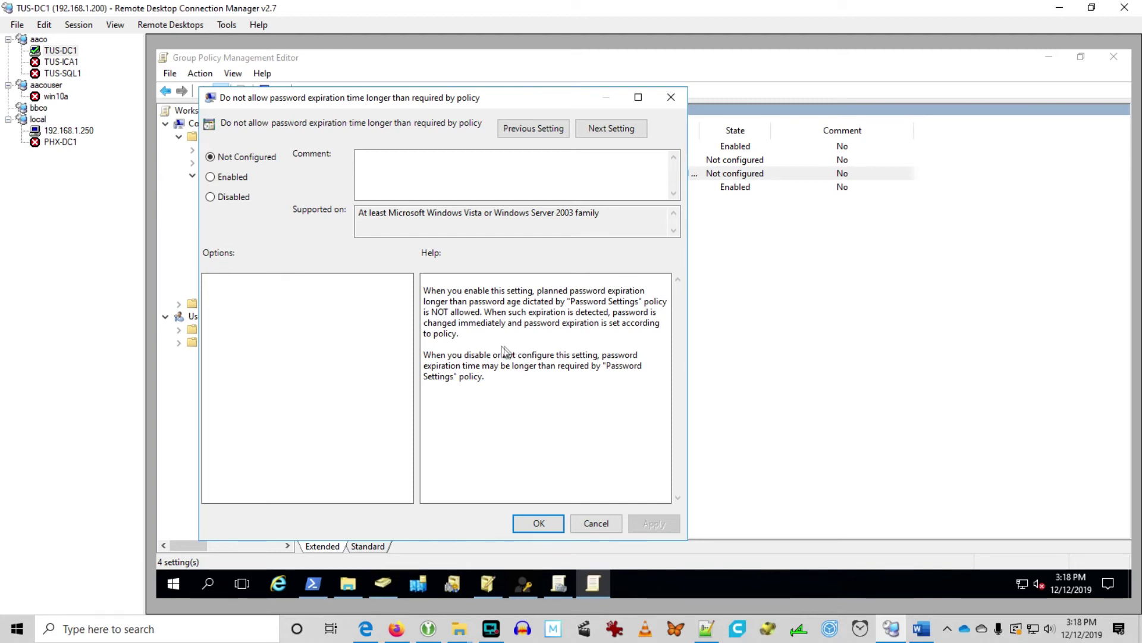
pyautogui.click(539, 524)
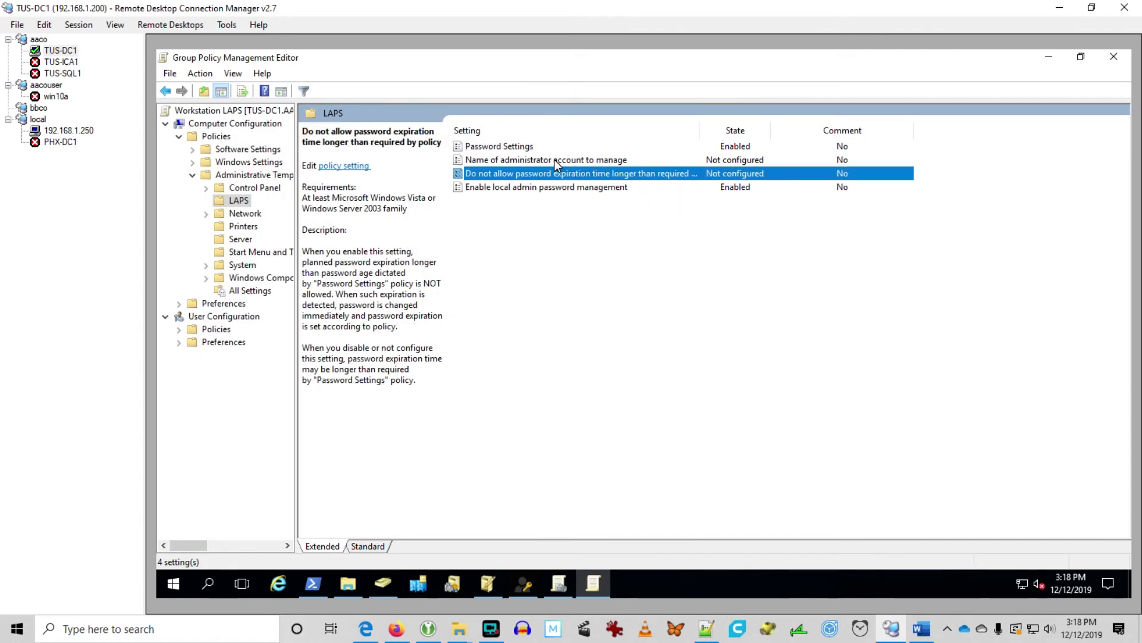
pyautogui.hotkey('alt', 'F4')
# Begin linking an existing GPO to the Workstations OU
pyautogui.click(266, 201)
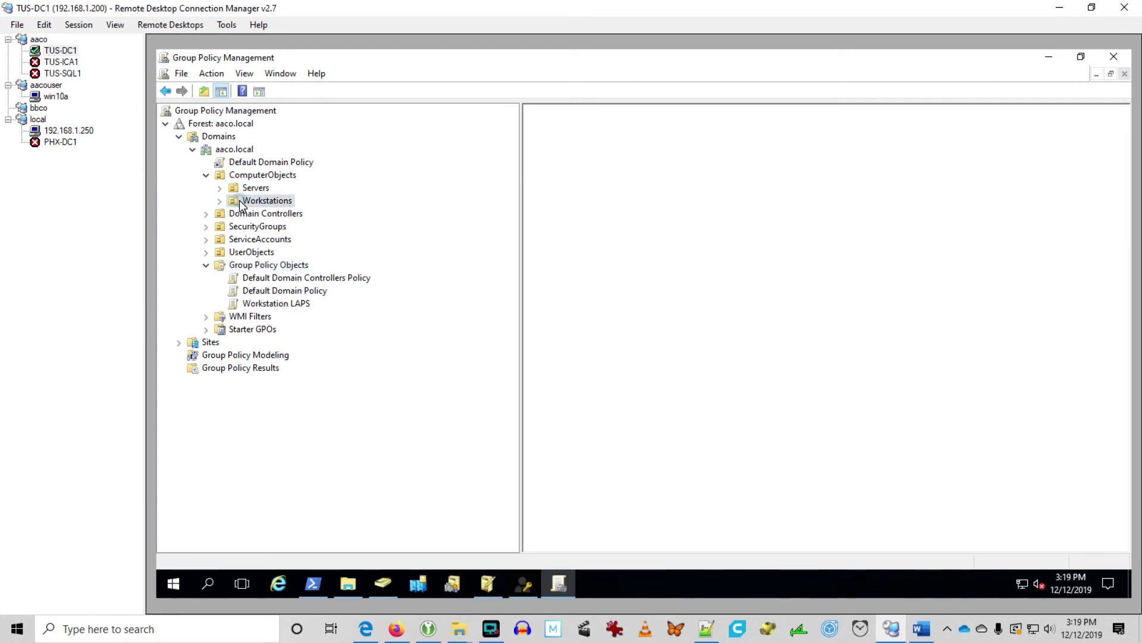
pyautogui.rightClick(271, 204)
pyautogui.click(330, 225)
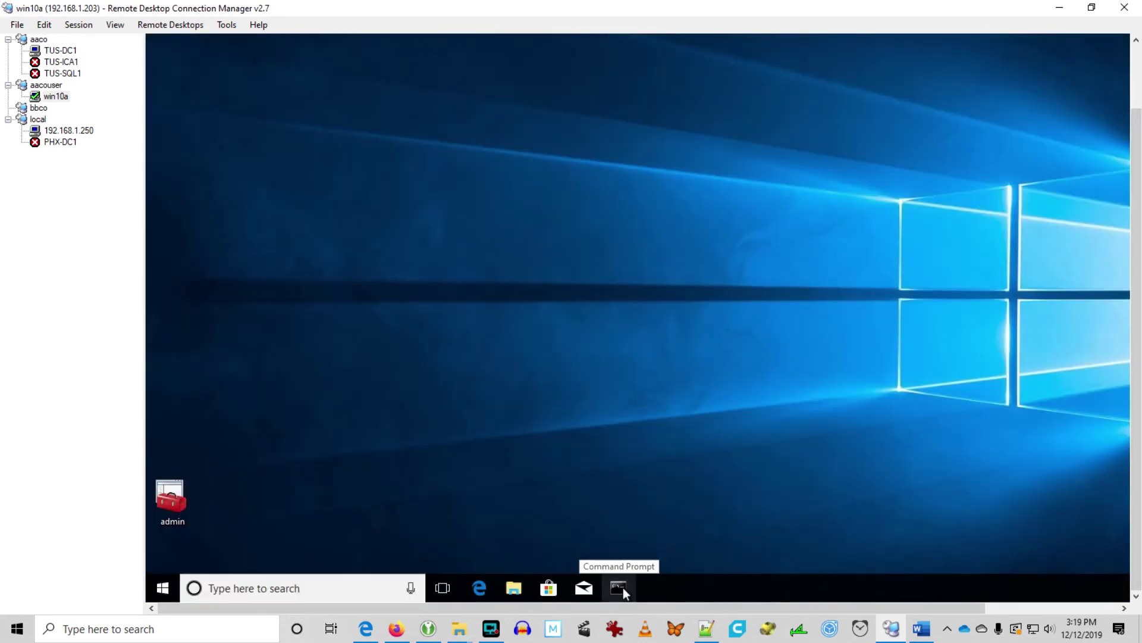
# Rerun gpupdate /force in win10a's Command Prompt, then switch back to the TUS-DC1 session
pyautogui.click(623, 587)
pyautogui.press('Up')
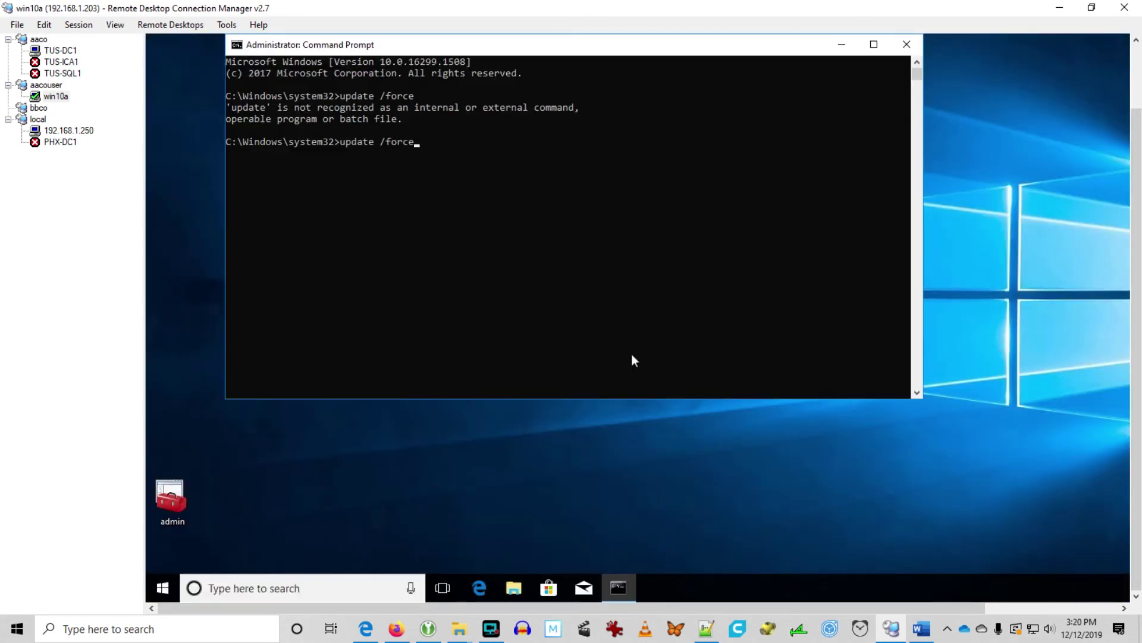
pyautogui.press('Home')
pyautogui.write('gp')
pyautogui.press('Return')
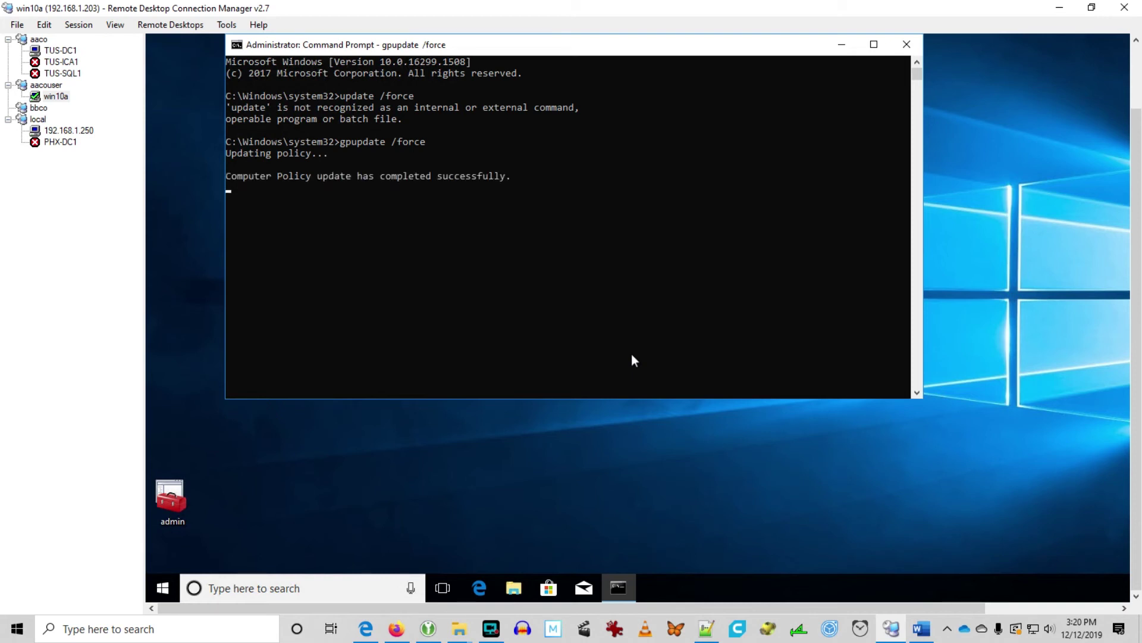
pyautogui.click(72, 52)
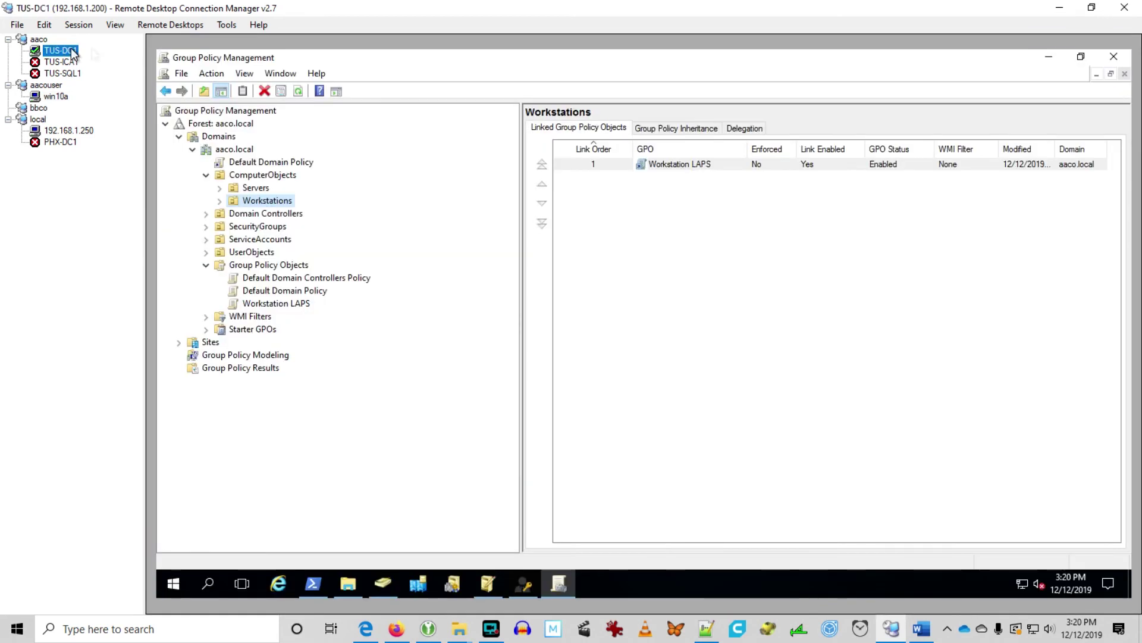
# In Active Directory Users and Computers, show and refresh the Workstations OU computer list
pyautogui.click(380, 580)
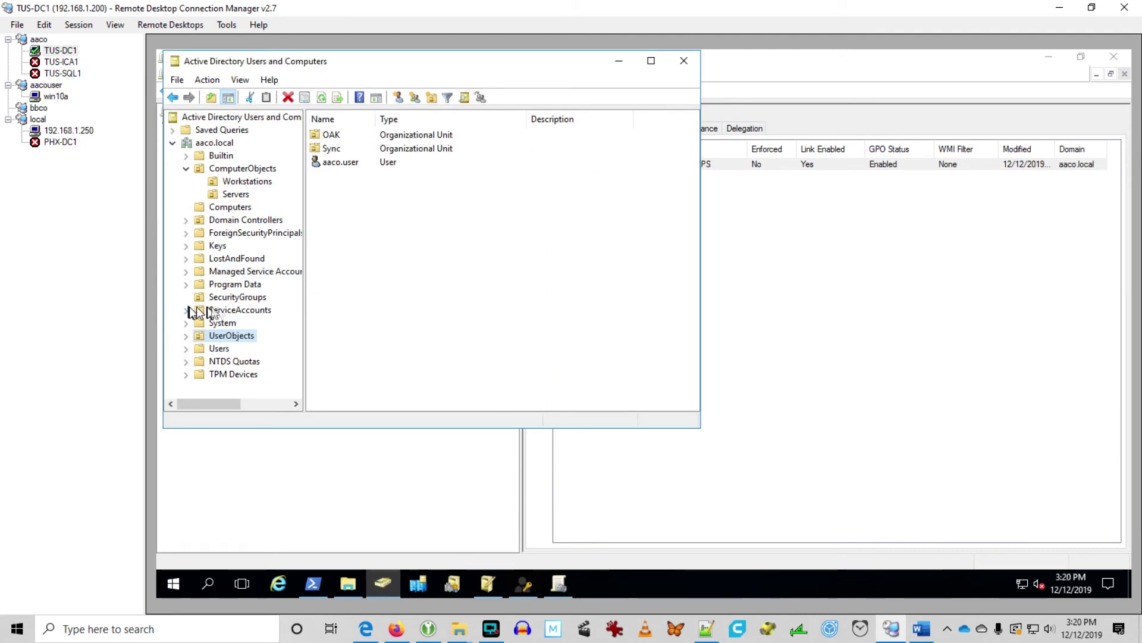
pyautogui.click(60, 51)
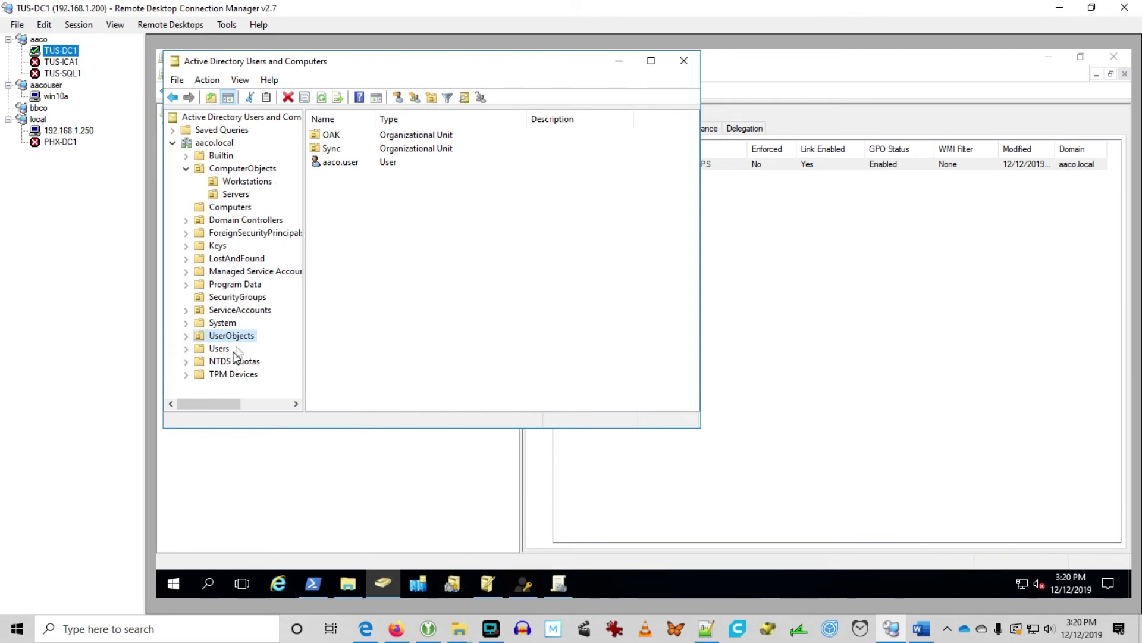
pyautogui.click(243, 182)
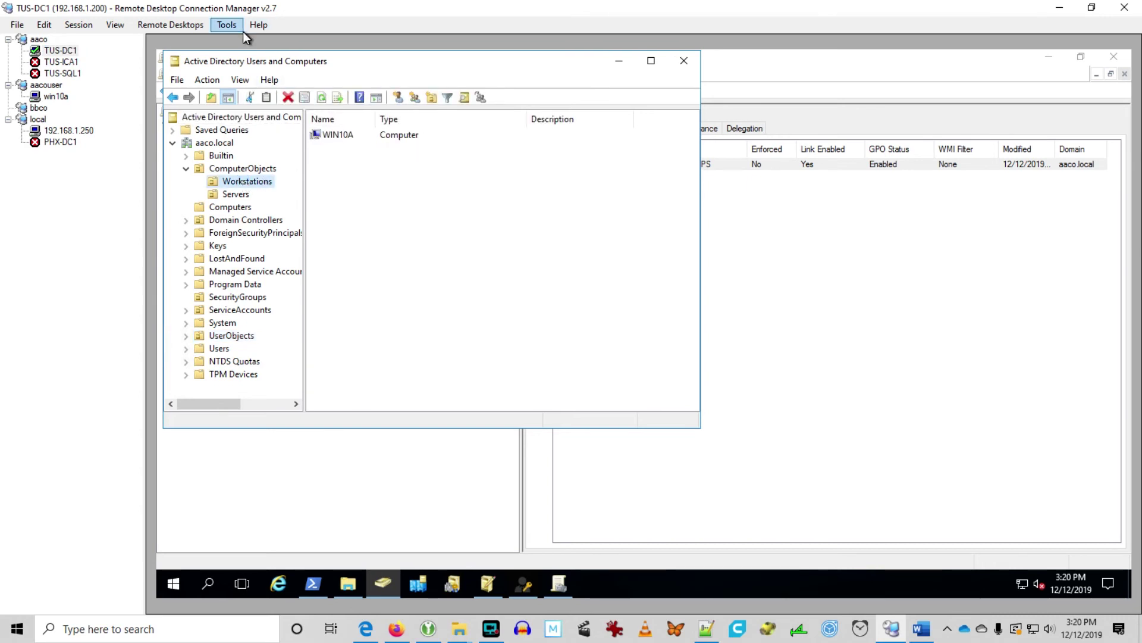
pyautogui.click(240, 80)
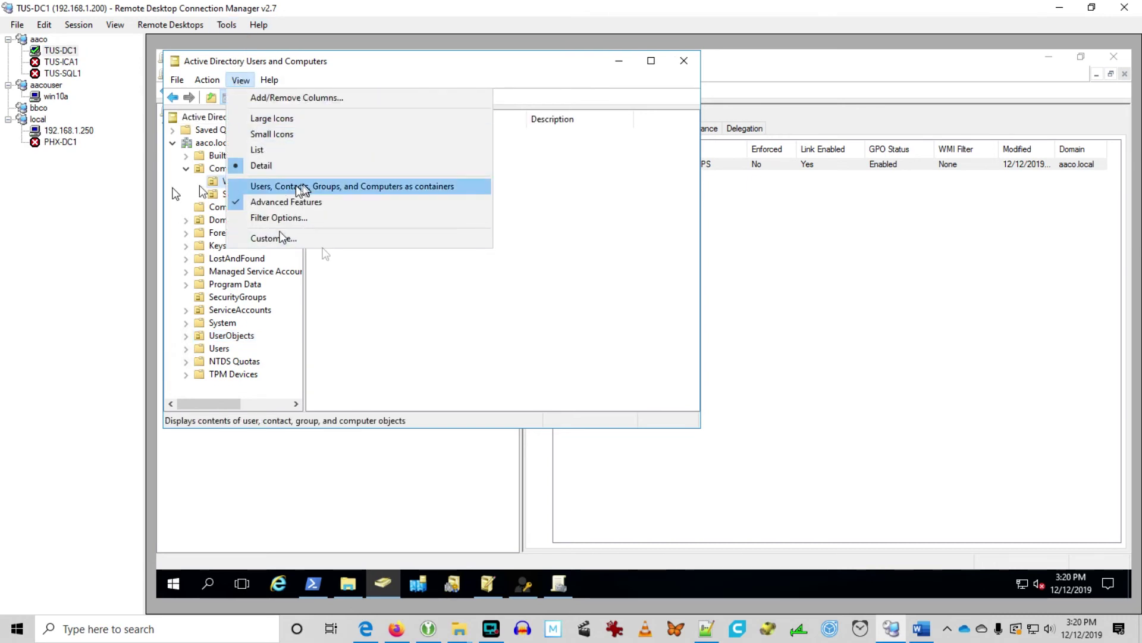
pyautogui.click(324, 271)
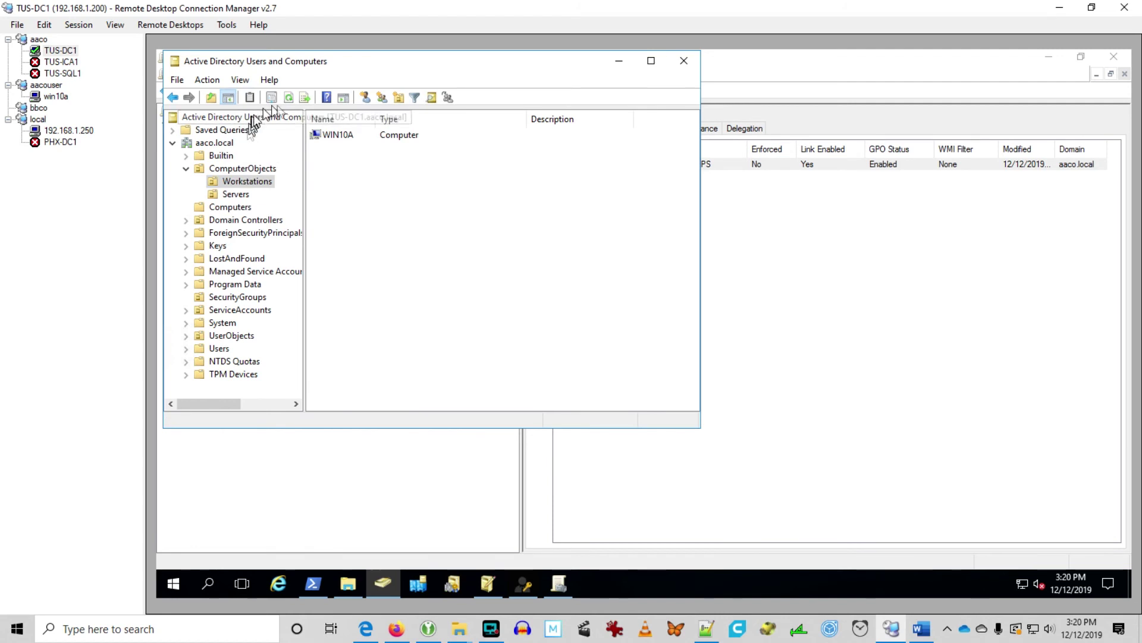
pyautogui.click(289, 96)
# In WIN10A's Properties Attribute Editor, select the ms-Mcs-AdmPwd attribute
pyautogui.click(326, 134)
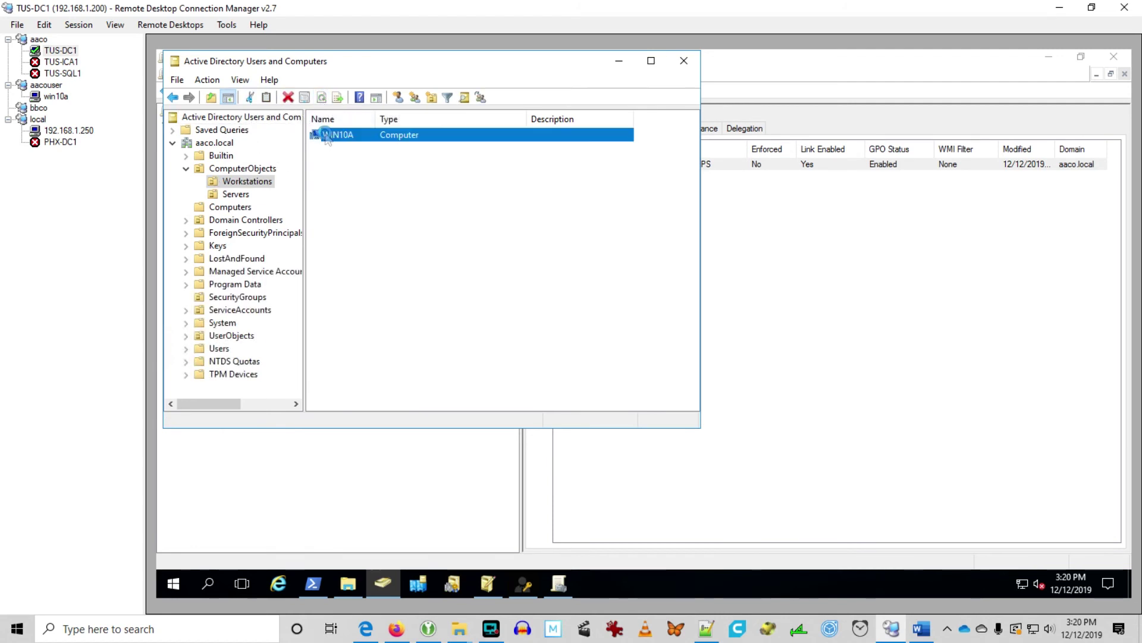
pyautogui.rightClick(326, 134)
pyautogui.click(375, 301)
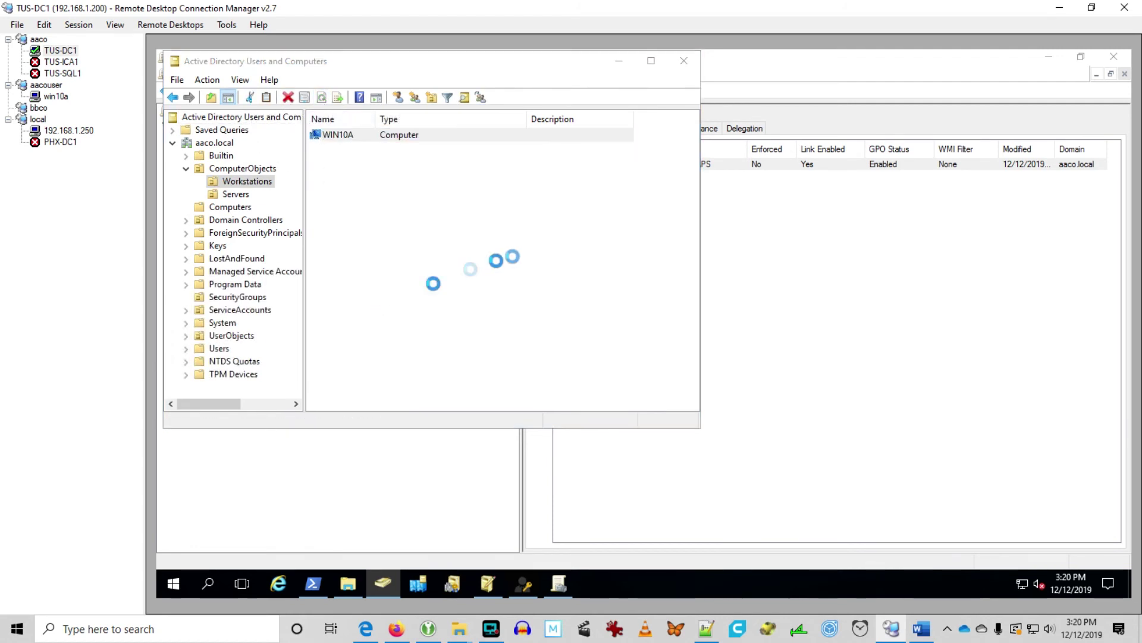
pyautogui.click(573, 115)
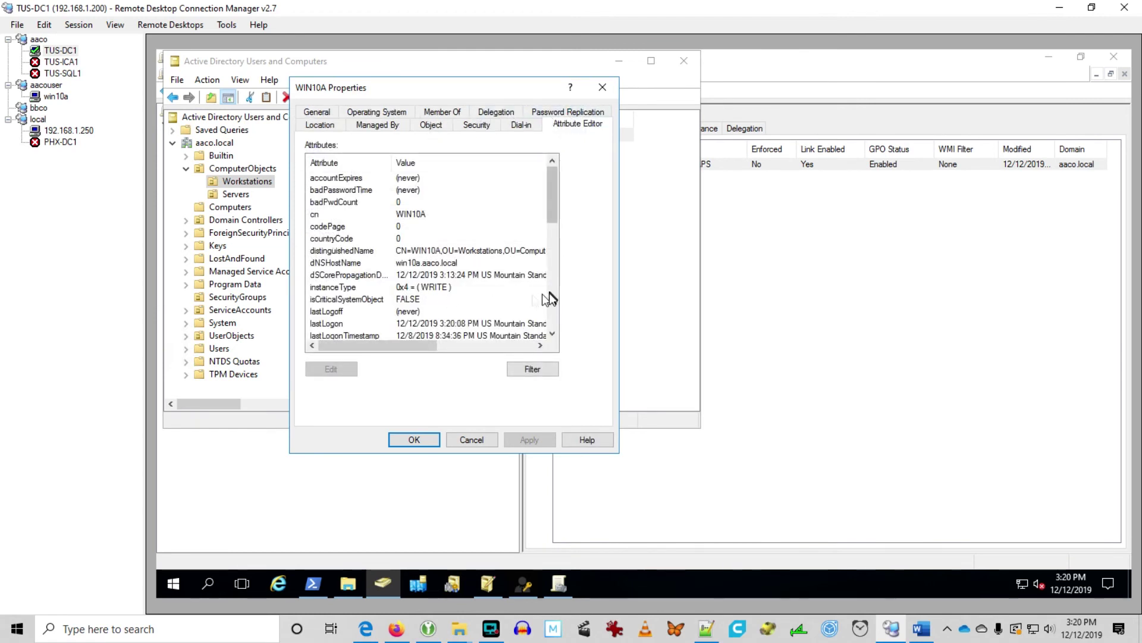
pyautogui.click(553, 294)
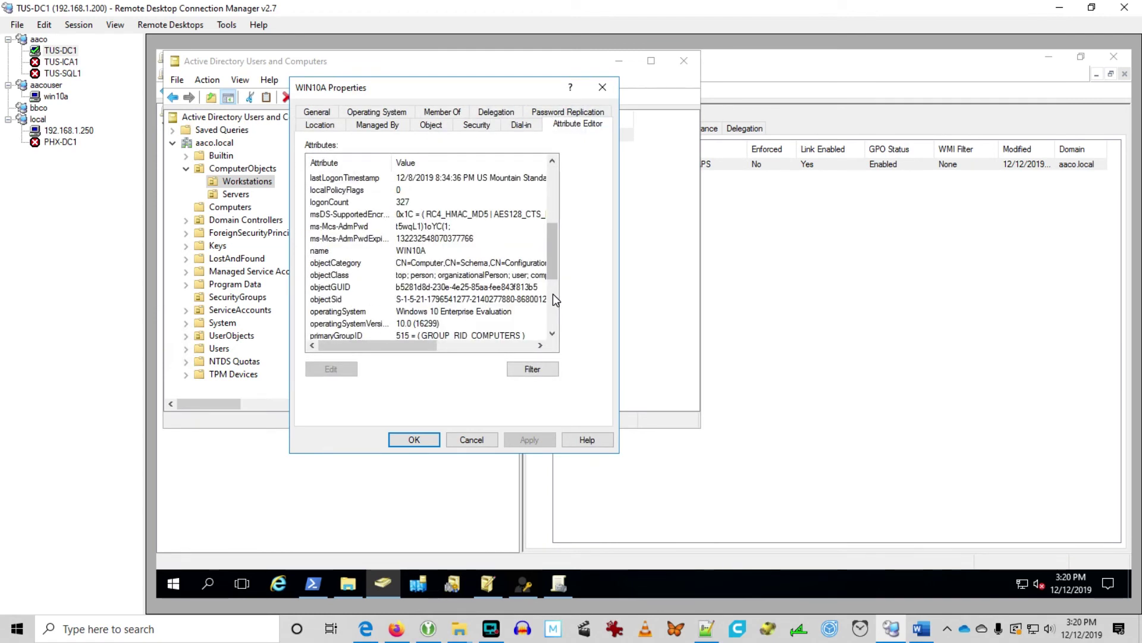
pyautogui.click(345, 226)
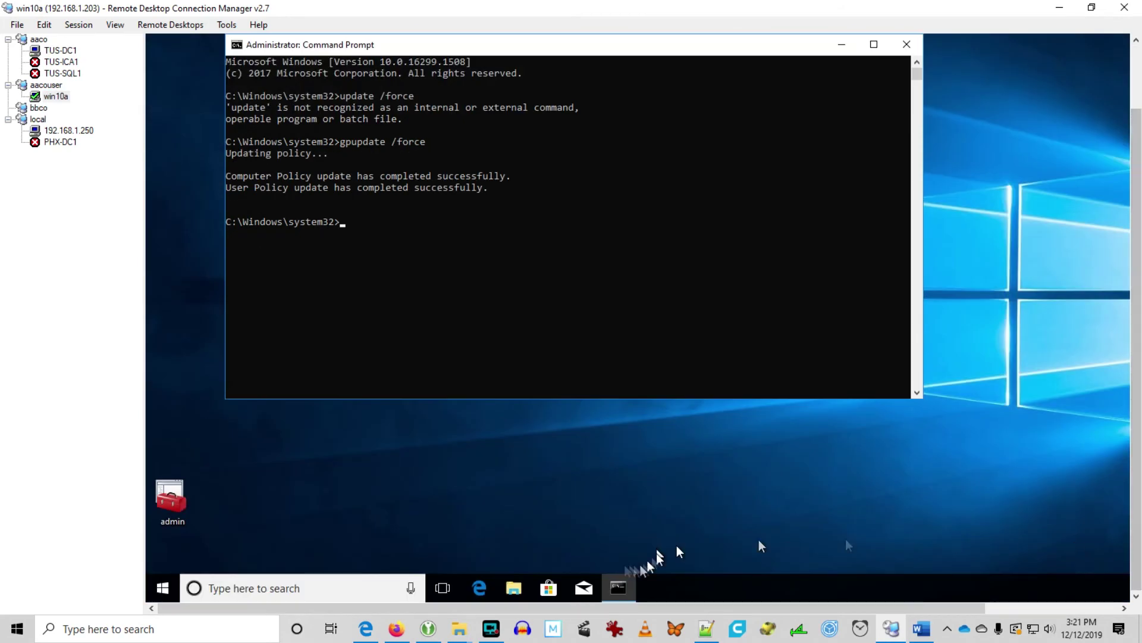
# Launch the LAPS.x64 installer from C:\Temp on win10a
pyautogui.click(514, 588)
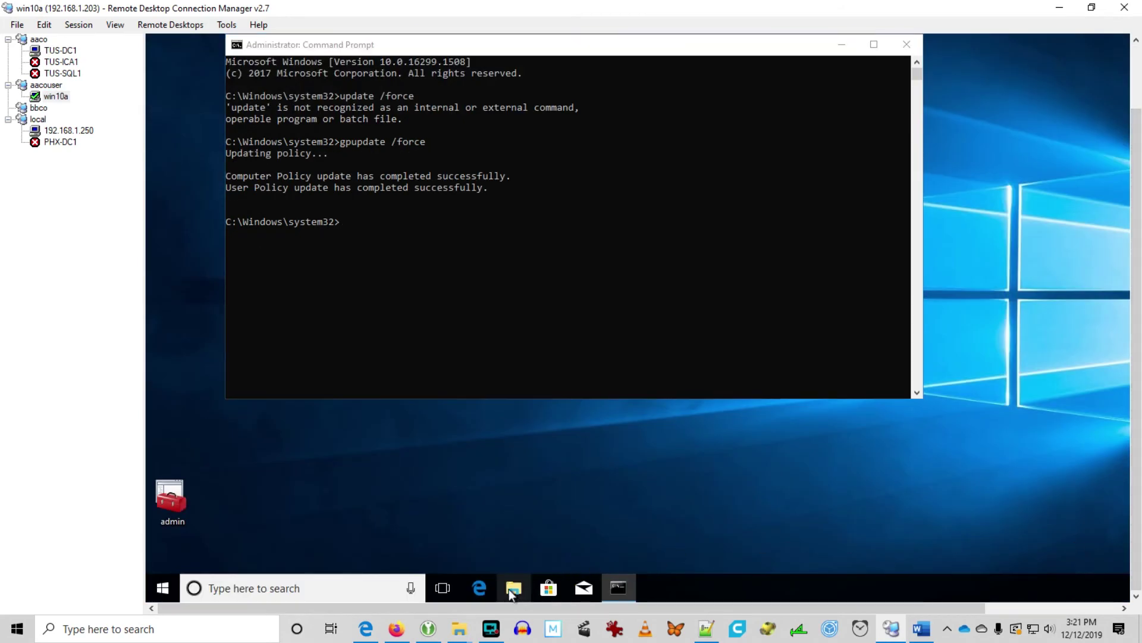
pyautogui.click(372, 293)
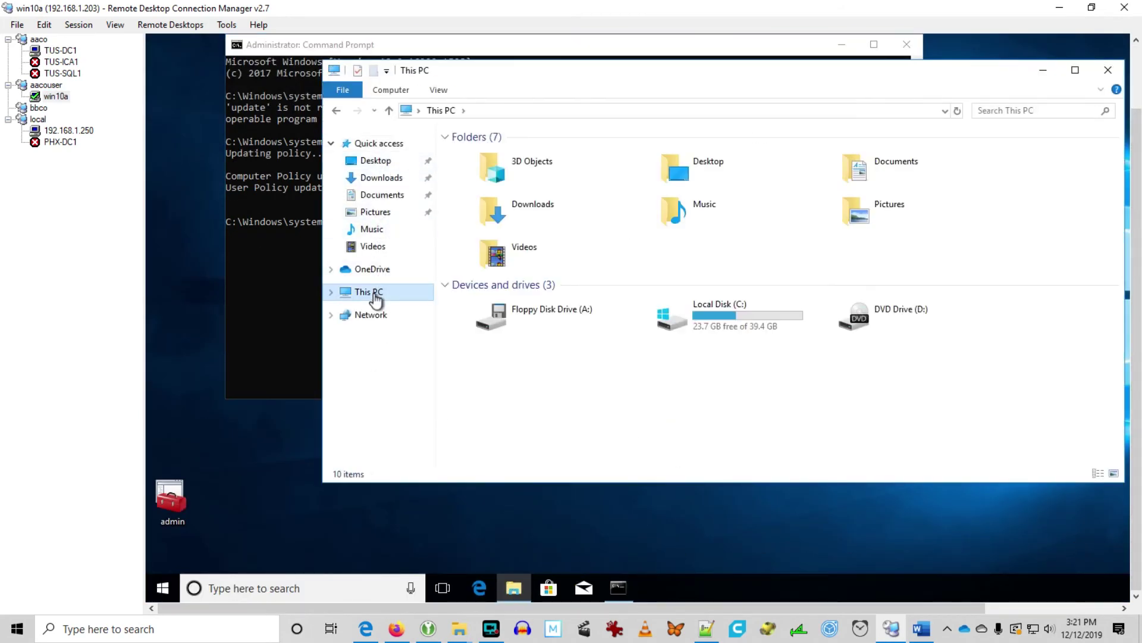
pyautogui.doubleClick(683, 316)
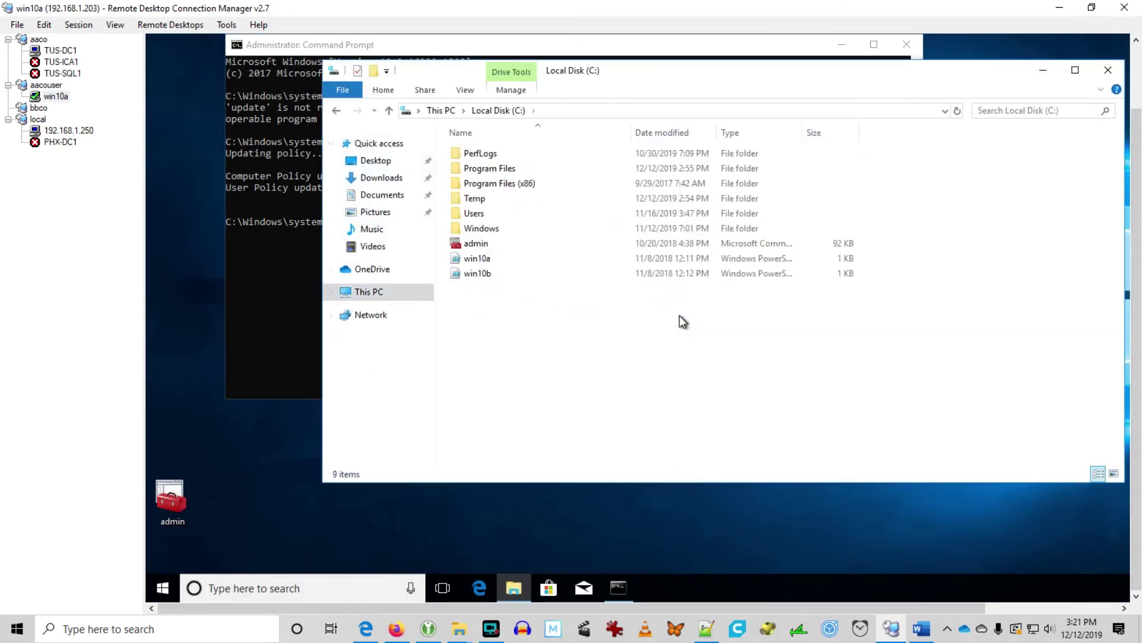
pyautogui.doubleClick(476, 199)
pyautogui.doubleClick(479, 154)
# Change the LAPS installation so Fat client UI and PowerShell module are installed
pyautogui.click(804, 385)
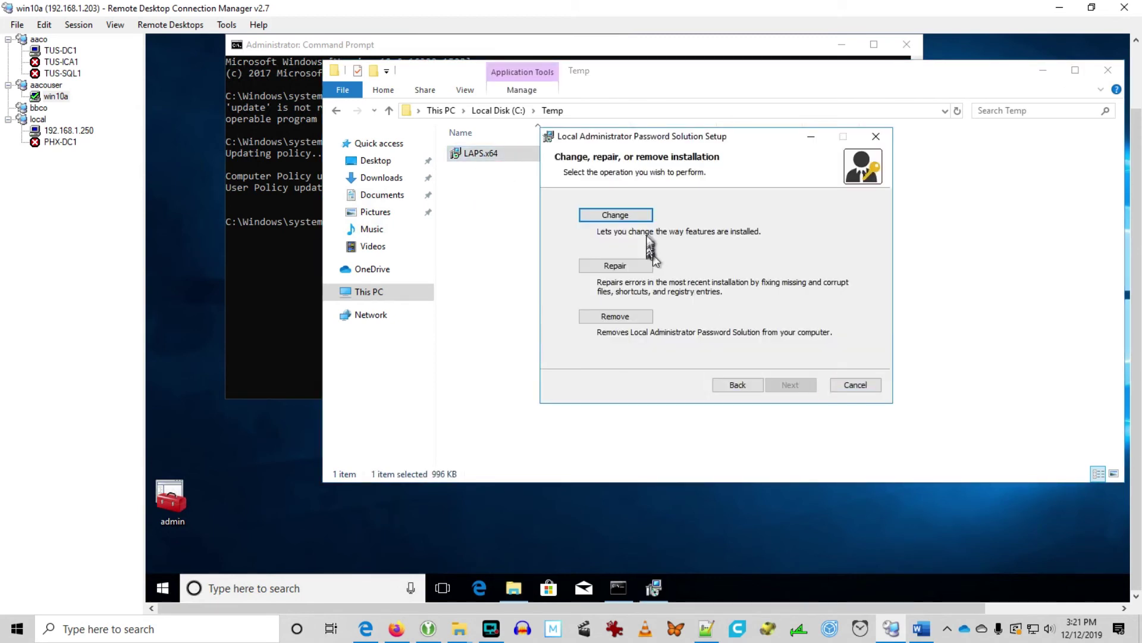
pyautogui.click(645, 217)
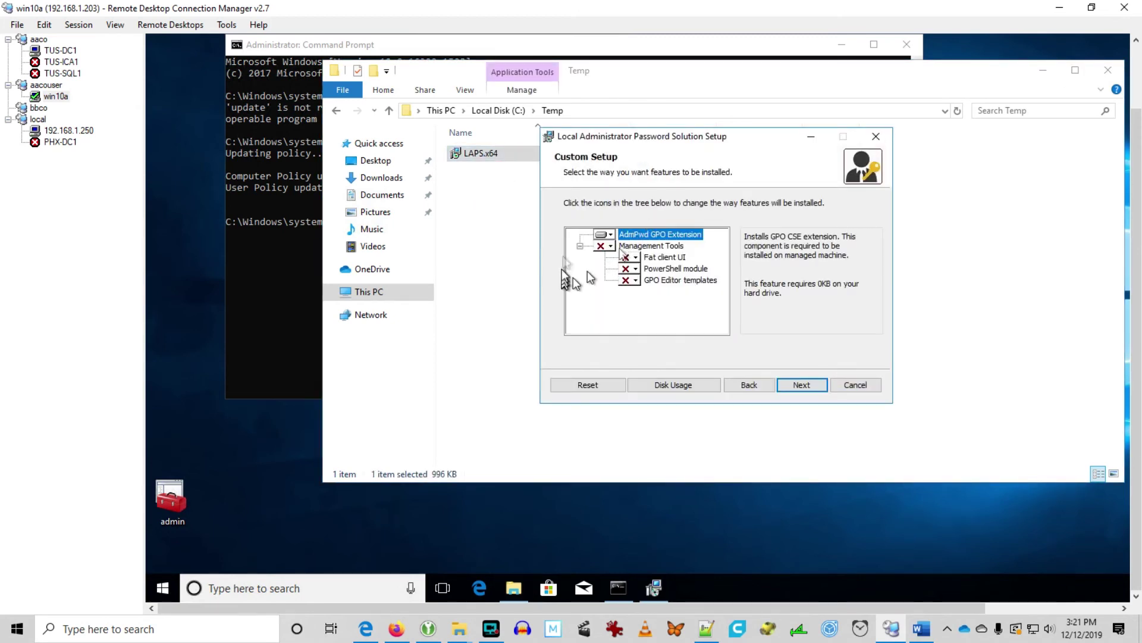
pyautogui.click(628, 262)
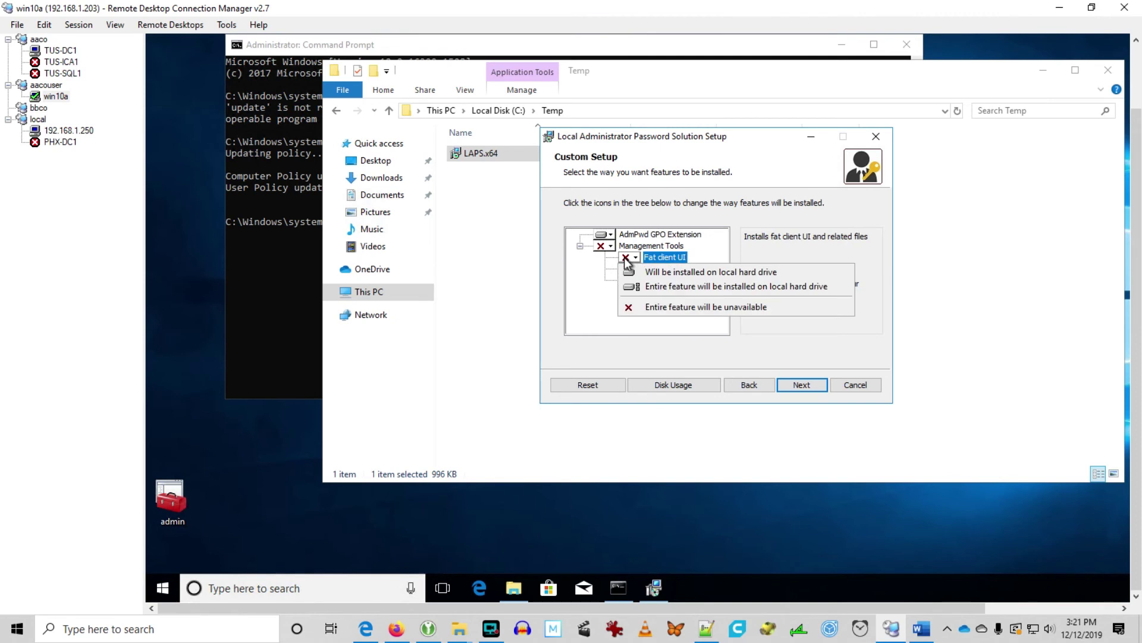
pyautogui.click(646, 286)
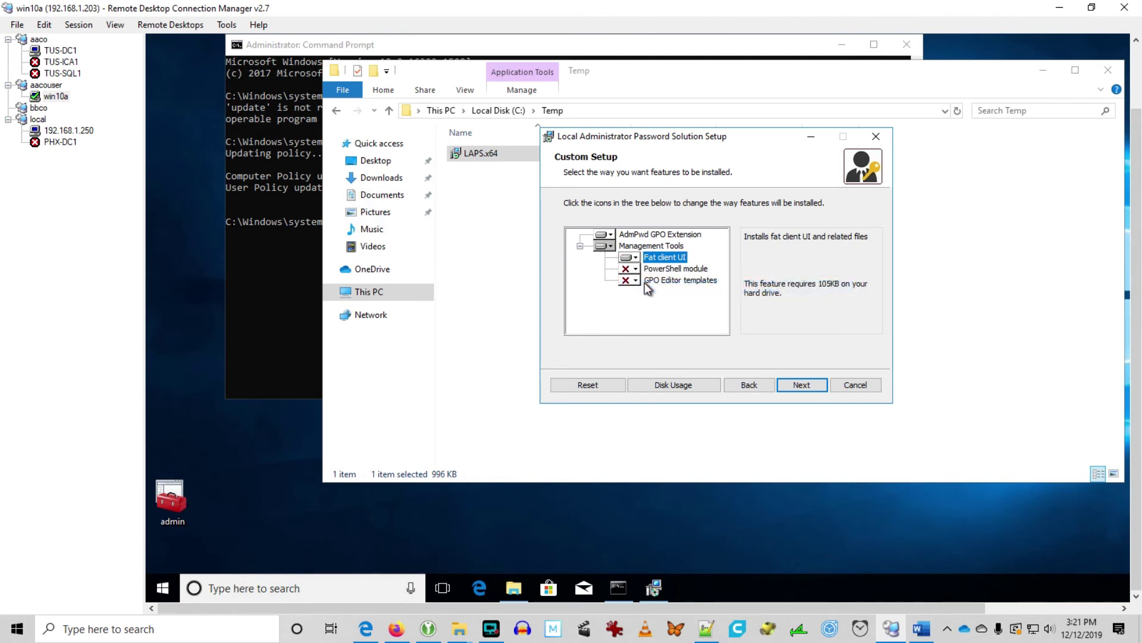
pyautogui.click(634, 268)
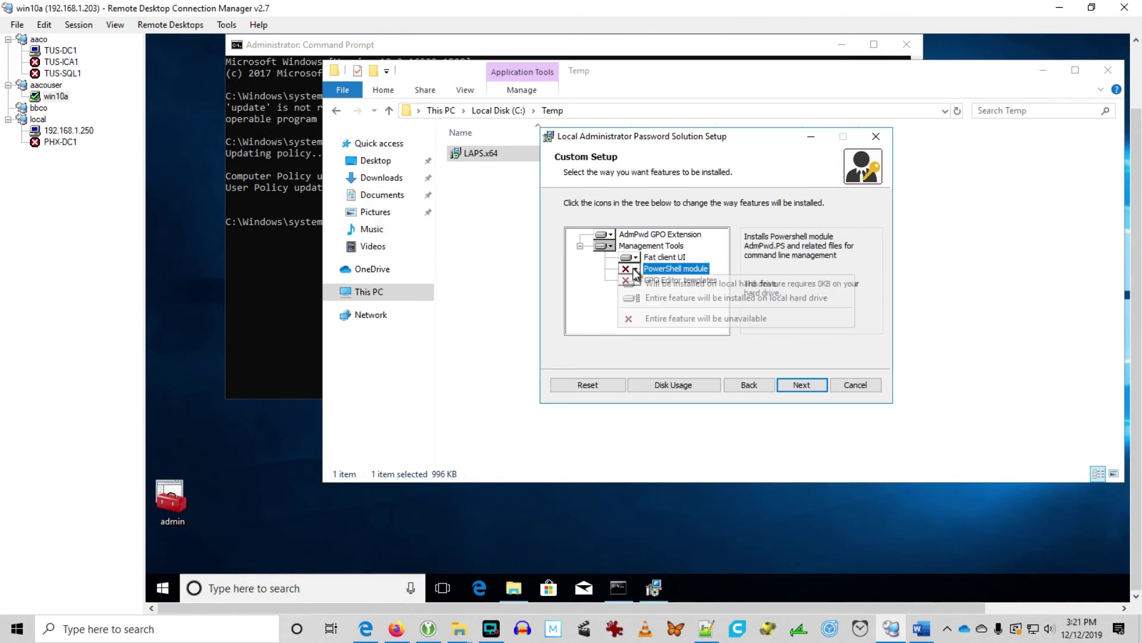
pyautogui.click(652, 293)
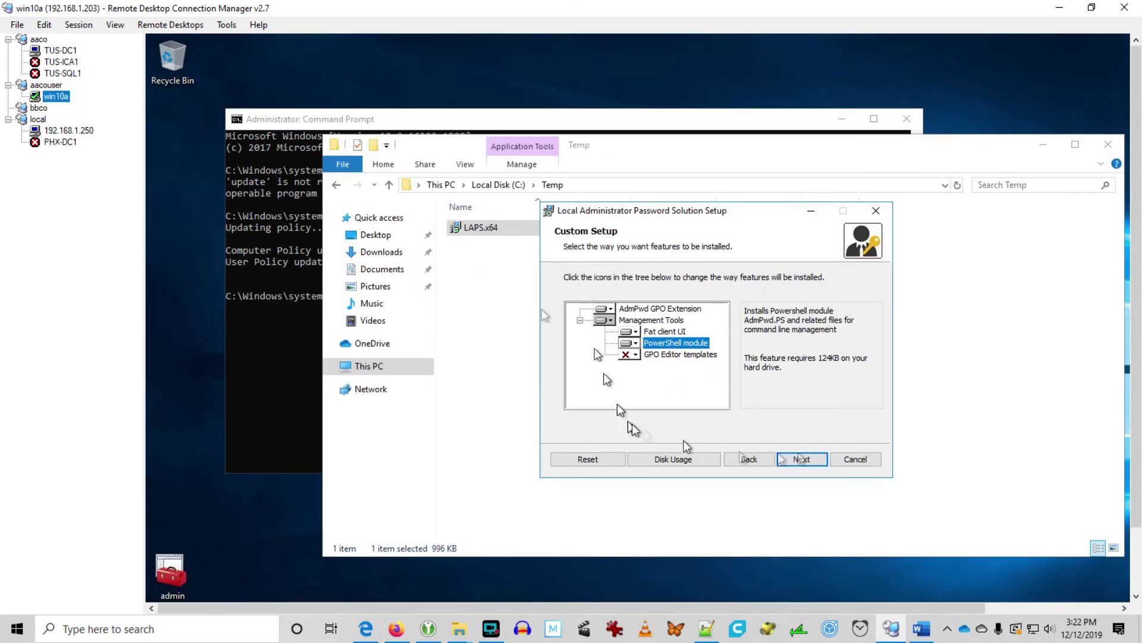
pyautogui.click(799, 459)
pyautogui.click(798, 459)
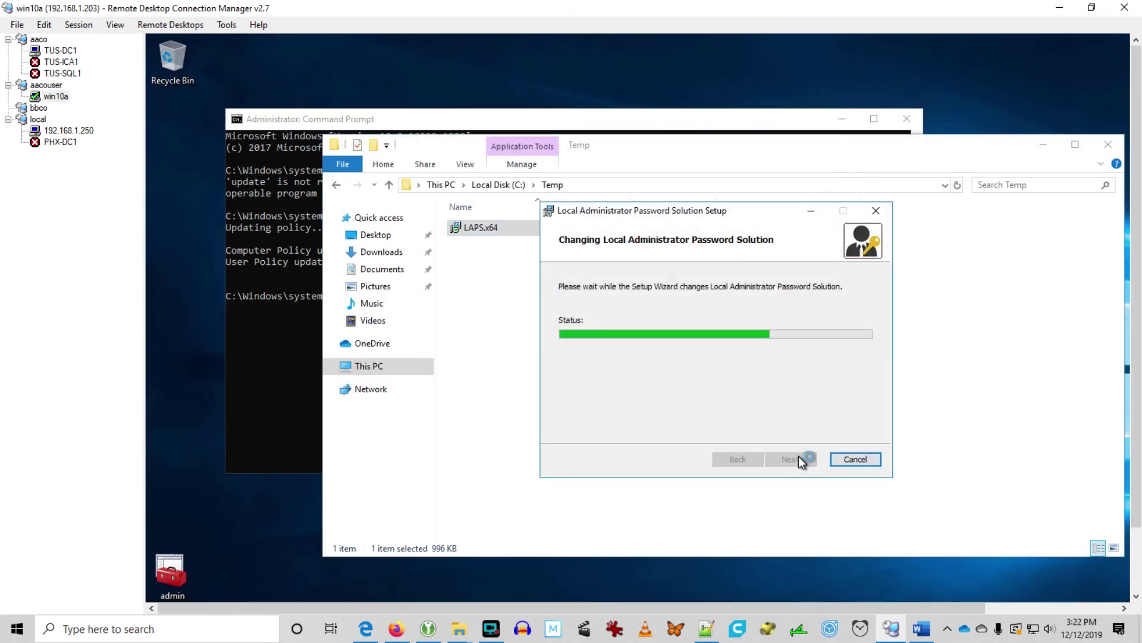
pyautogui.click(798, 457)
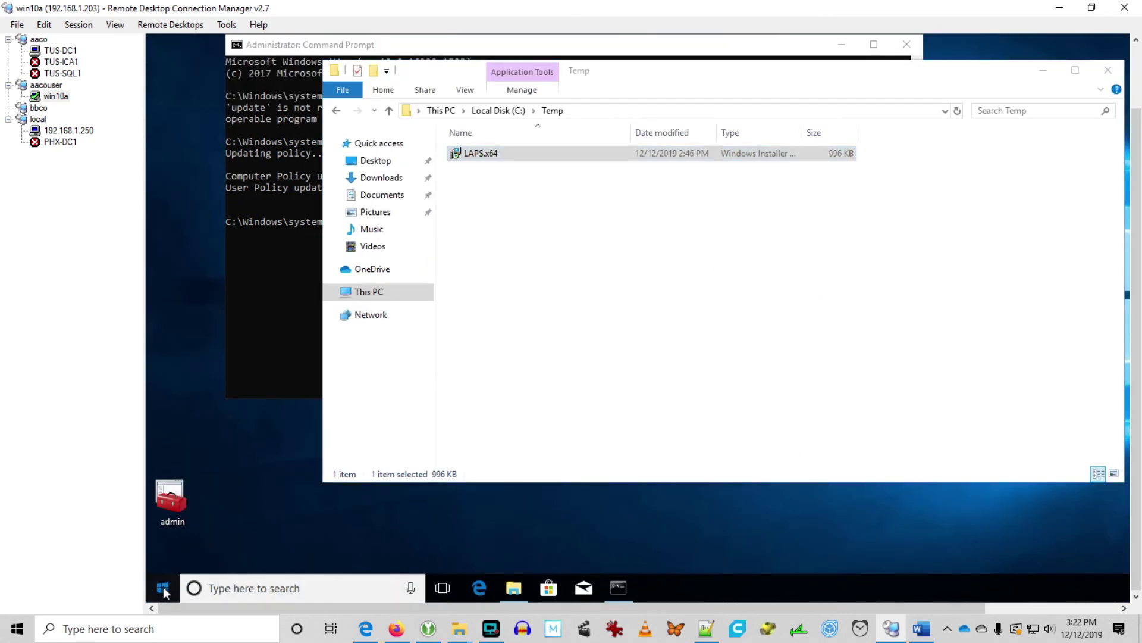
pyautogui.click(163, 587)
pyautogui.scroll(-5, 223, 490)
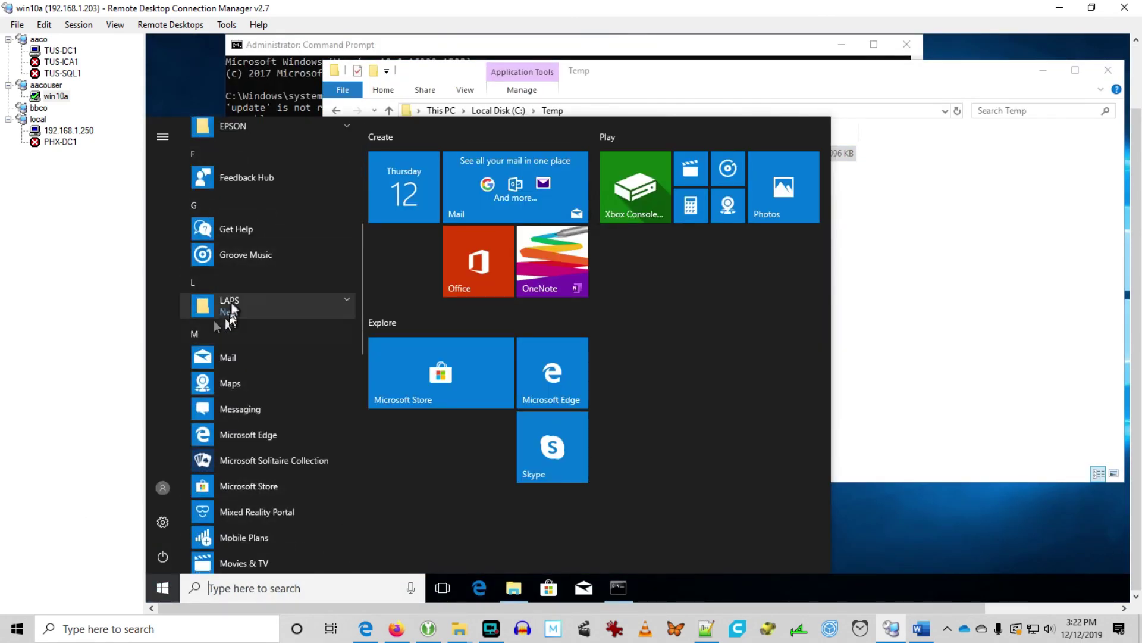
pyautogui.click(224, 307)
pyautogui.click(234, 327)
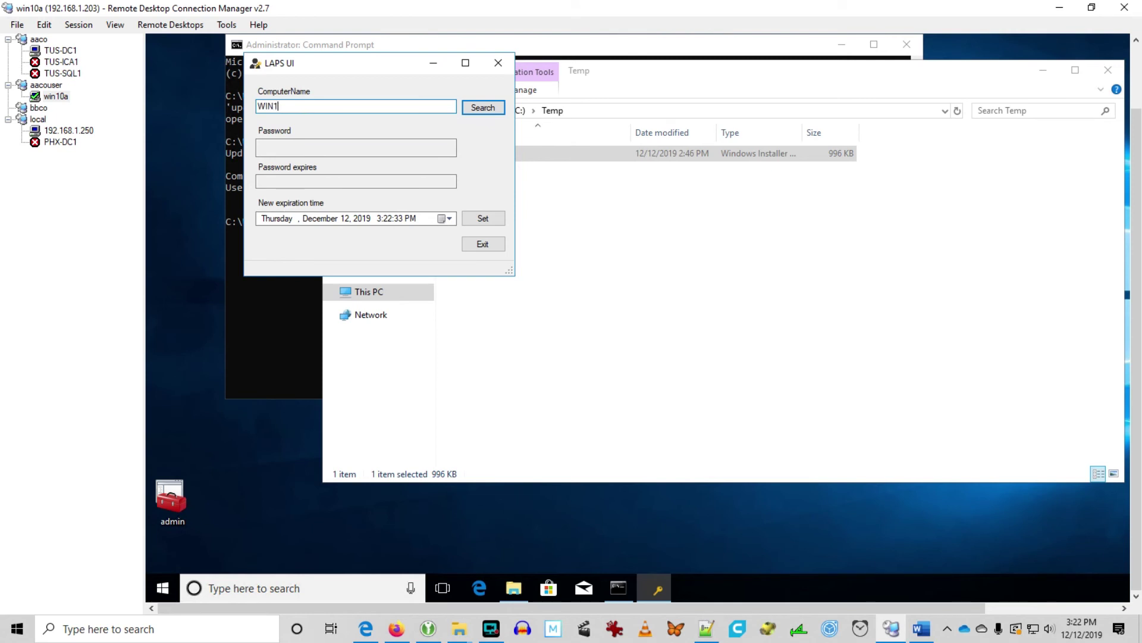
pyautogui.write('WIN10a')
pyautogui.press('Return')
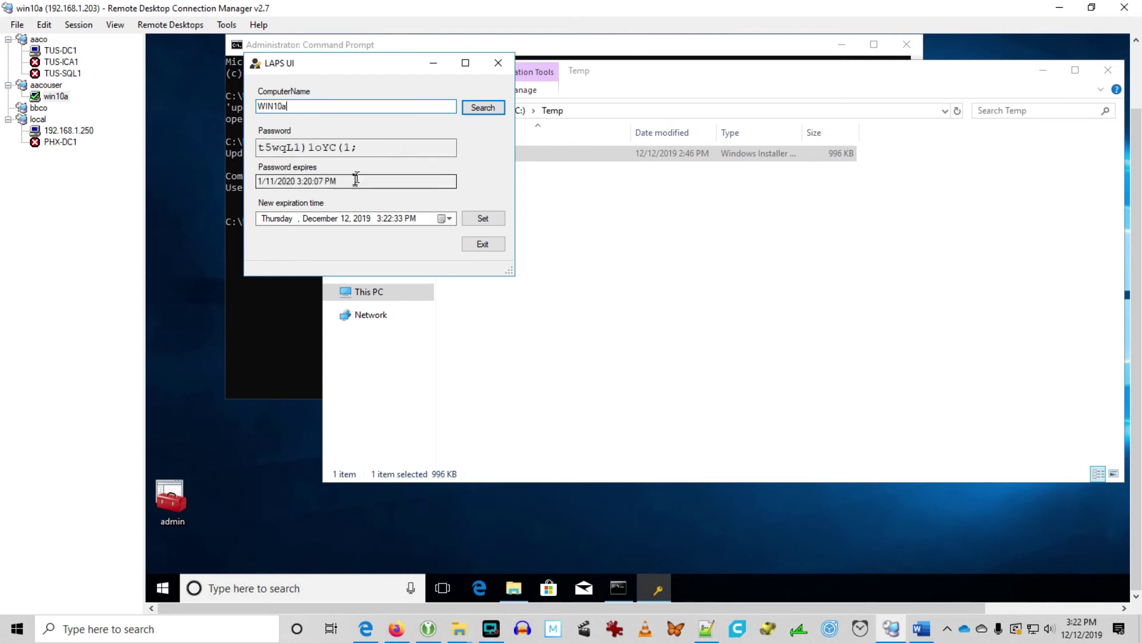
pyautogui.click(482, 220)
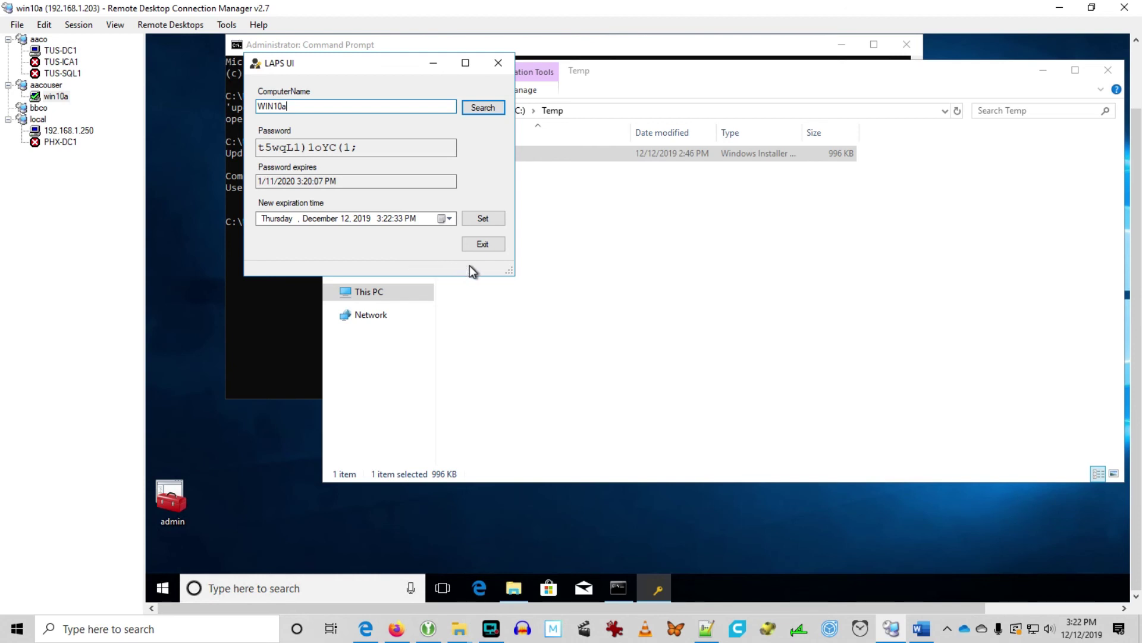
pyautogui.click(481, 245)
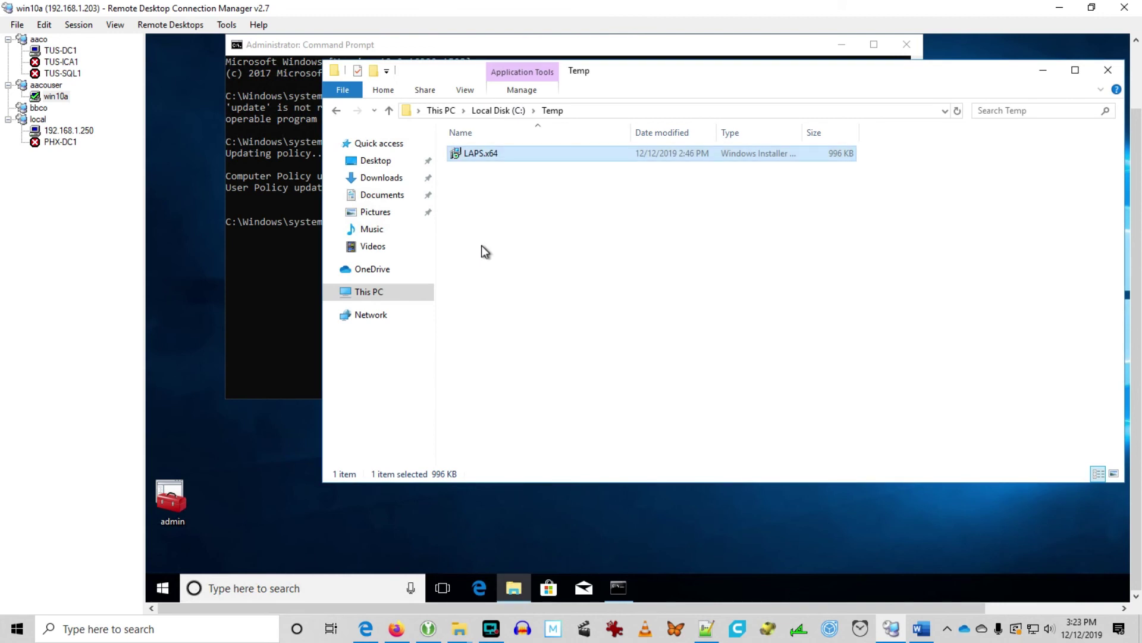
pyautogui.click(928, 634)
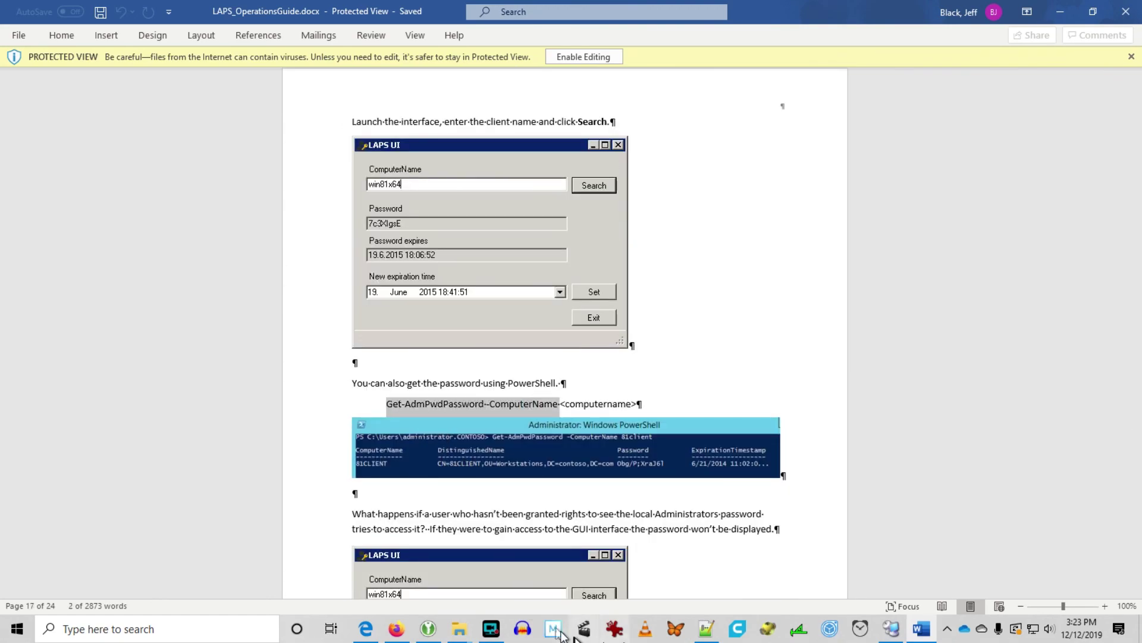
# Run Get-AdmPwdPassword -ComputerName WIN10a in TUS-DC1's PowerShell, then return to the Word guide
pyautogui.click(554, 628)
pyautogui.click(313, 583)
pyautogui.rightClick(422, 493)
pyautogui.write('WIN10')
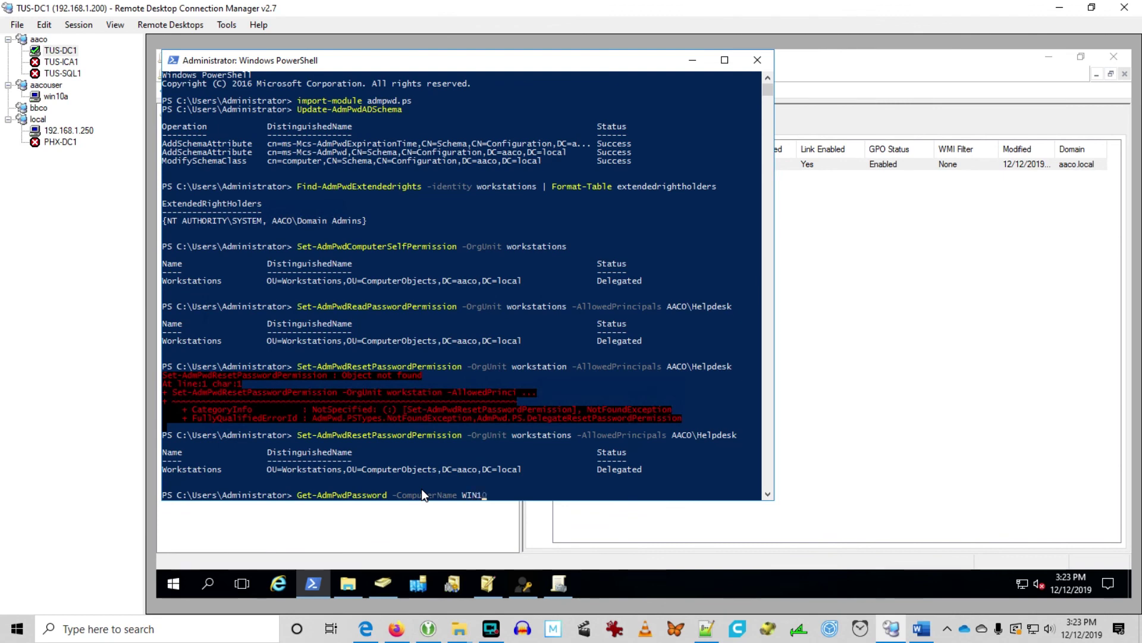
pyautogui.write('a')
pyautogui.press('Return')
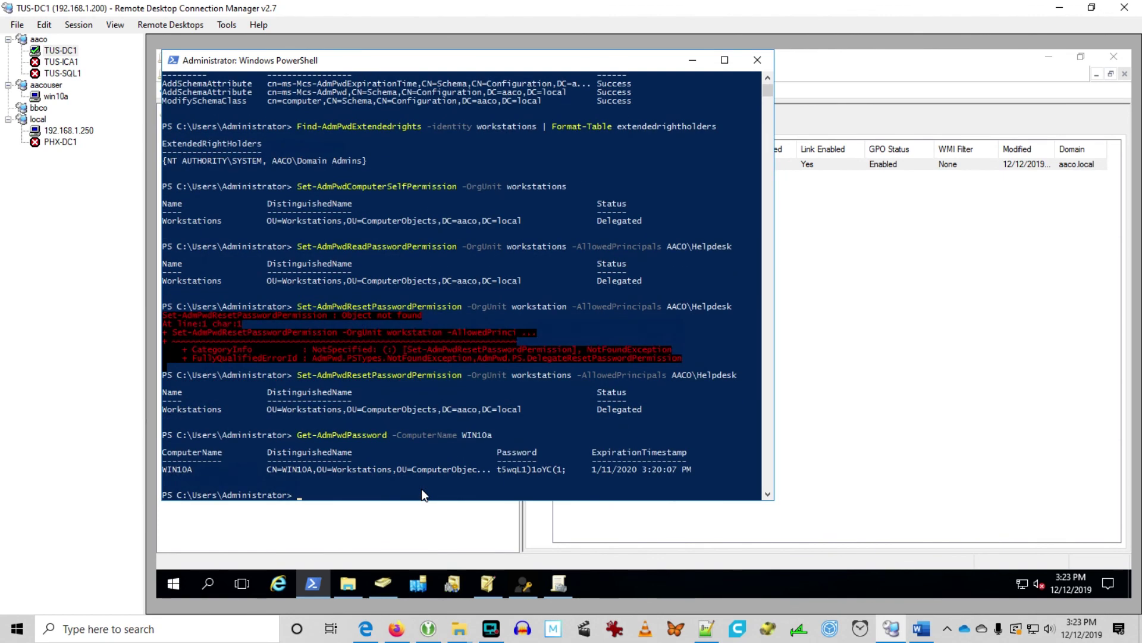
pyautogui.click(921, 629)
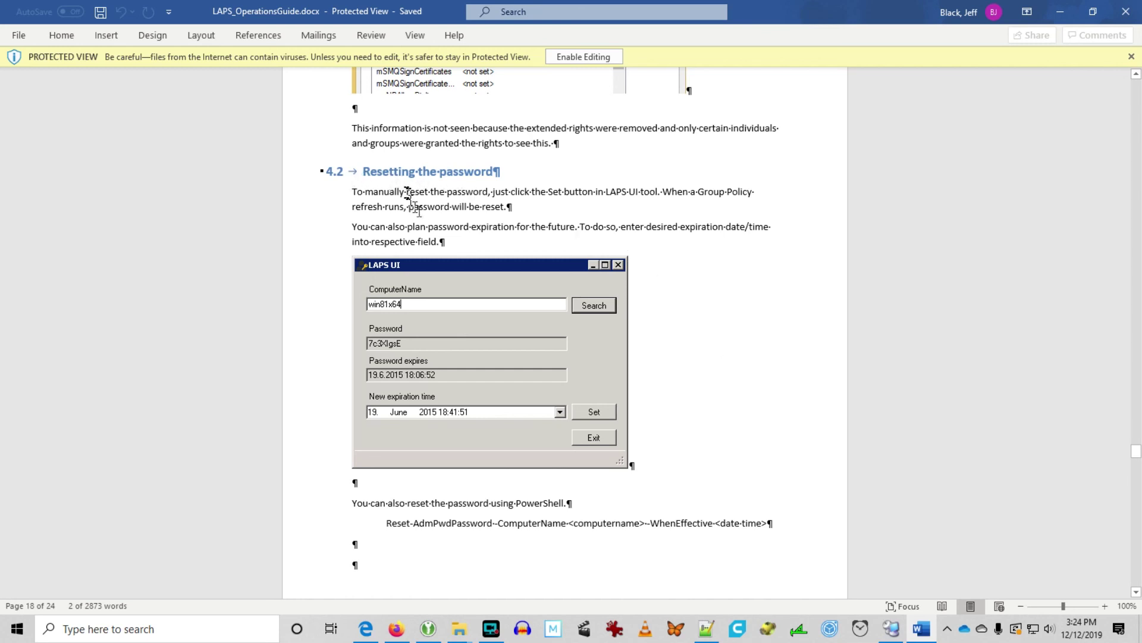
# Select the 'You can also plan password expiration…' sentence in section 4.2
pyautogui.moveTo(399, 230); pyautogui.dragTo(745, 231)
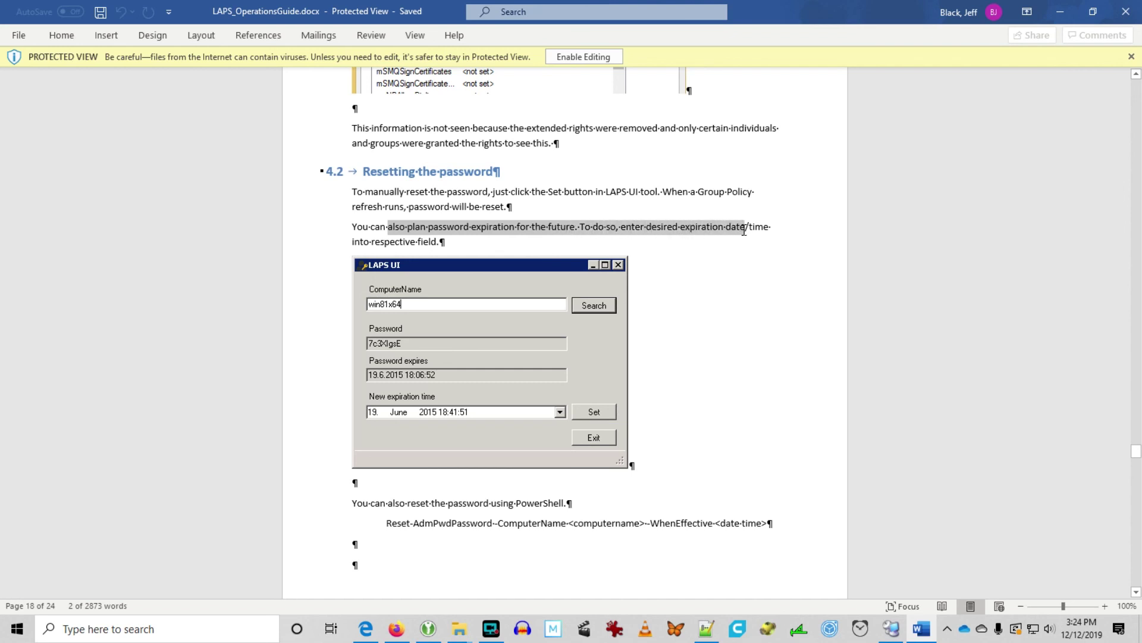
pyautogui.moveTo(744, 230); pyautogui.dragTo(745, 230)
pyautogui.moveTo(377, 229); pyautogui.dragTo(435, 244)
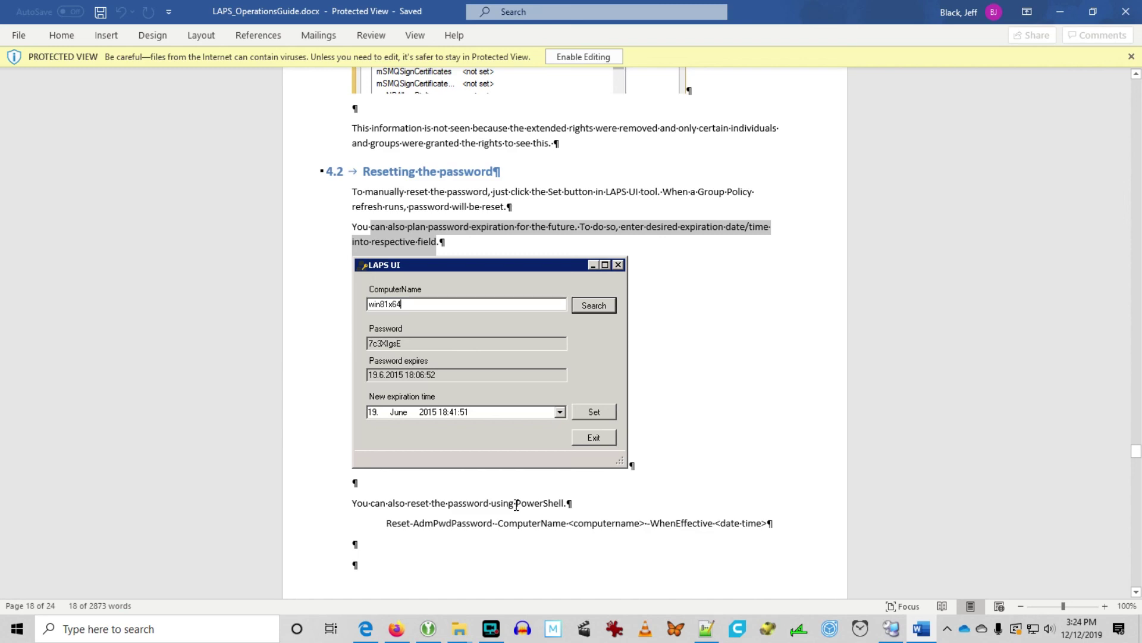
# Scroll through the Troubleshooting section down to the 5.1.2 Event IDs tables
pyautogui.scroll(-2, 516, 505)
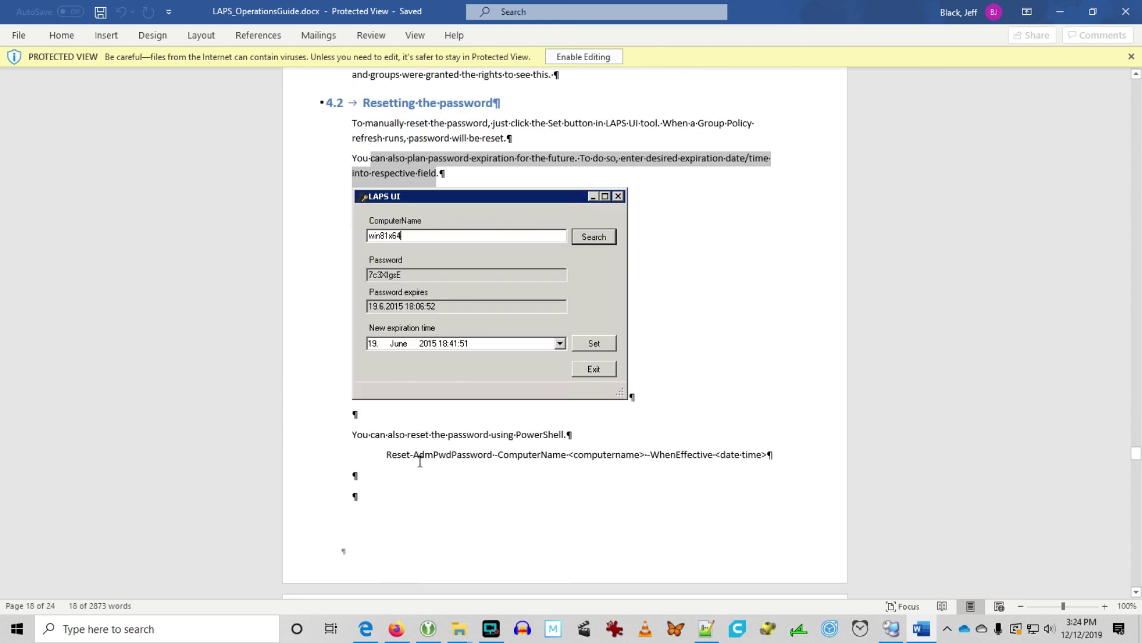
pyautogui.scroll(-9, 438, 459)
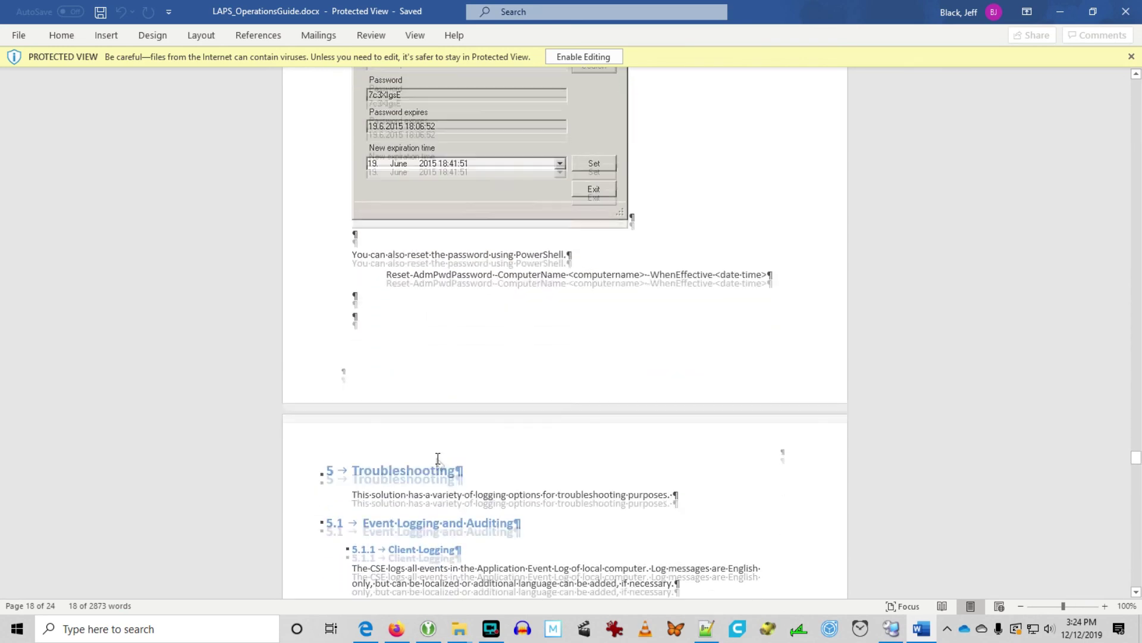
pyautogui.scroll(-19, 438, 459)
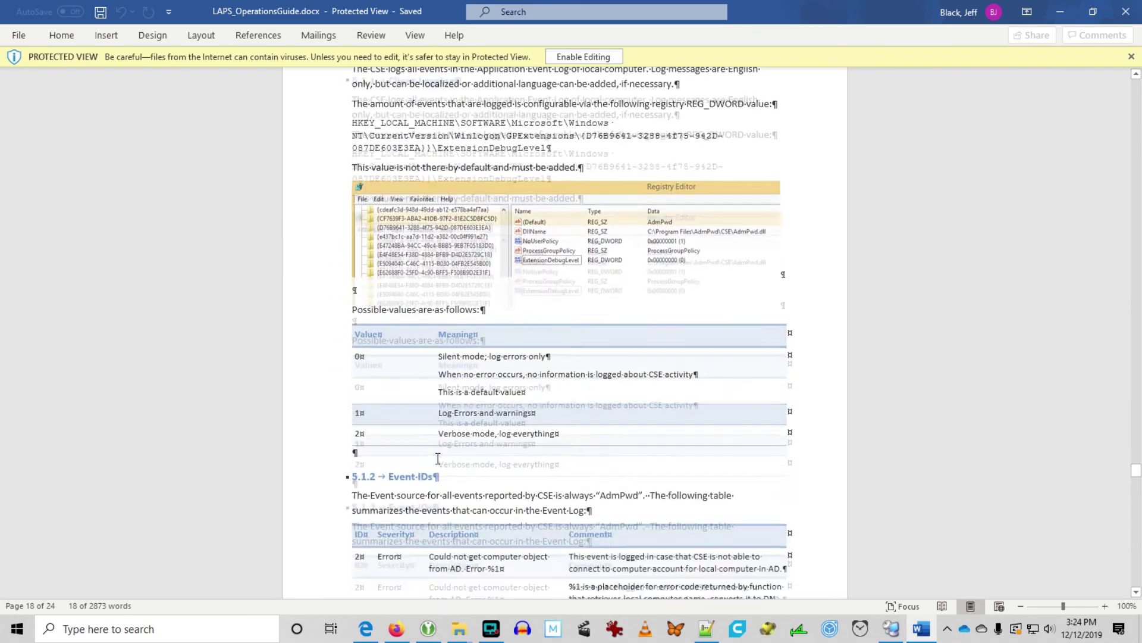
pyautogui.scroll(-5, 438, 463)
pyautogui.scroll(16, 438, 463)
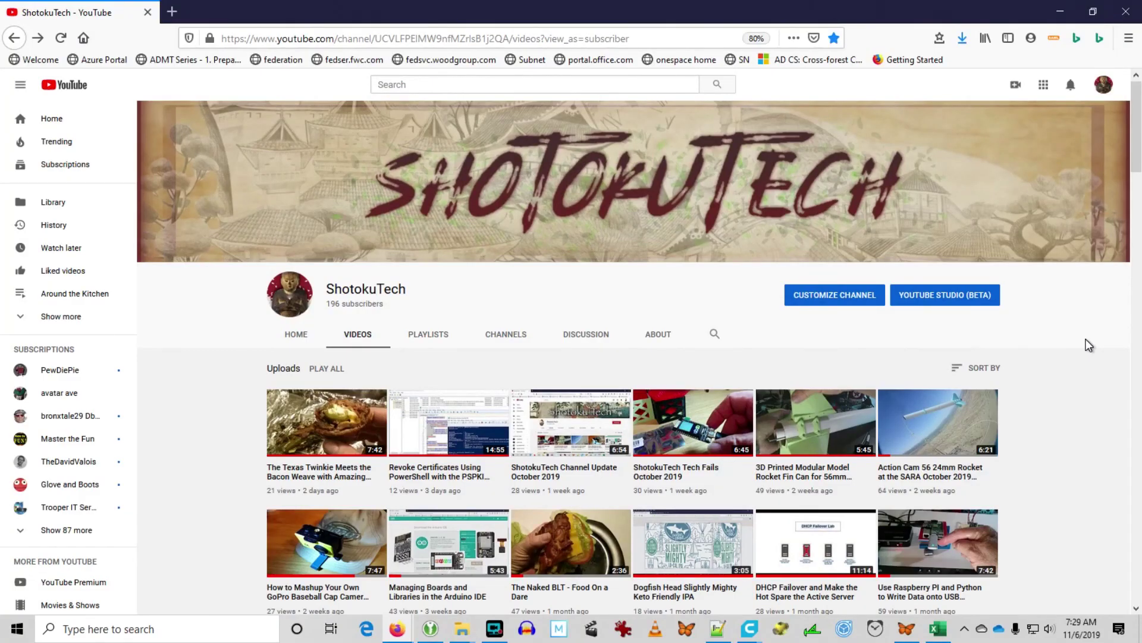
# Scroll the ShotokuTech Videos tab down to uploads from nine months ago, then back up slightly
pyautogui.scroll(-8, 1089, 345)
pyautogui.scroll(-8, 1089, 345)
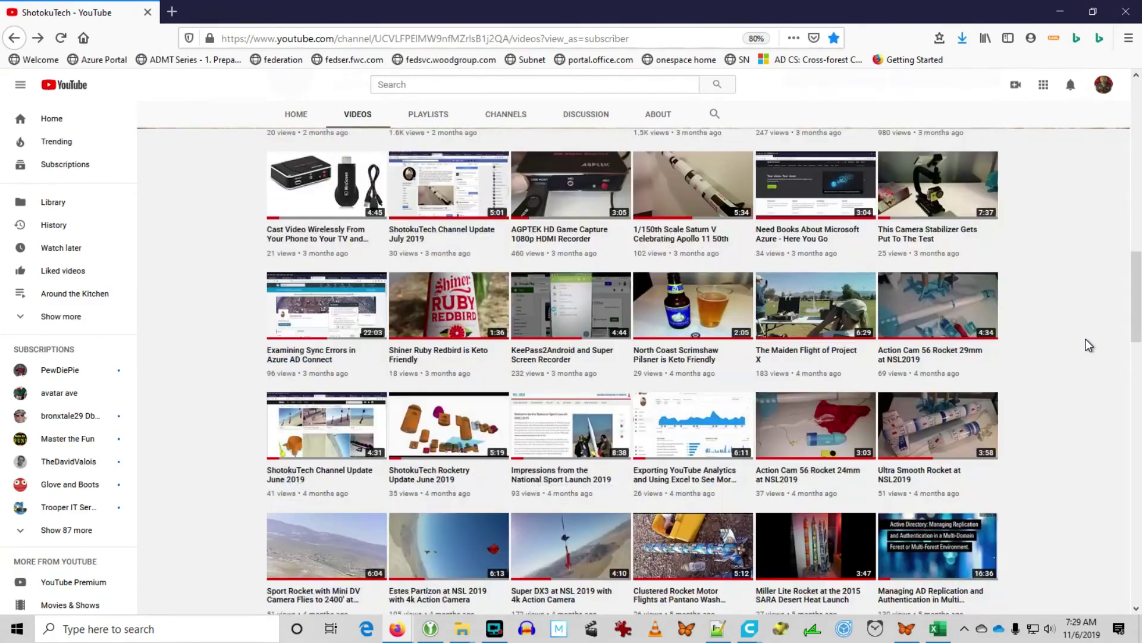
pyautogui.scroll(-15, 1089, 345)
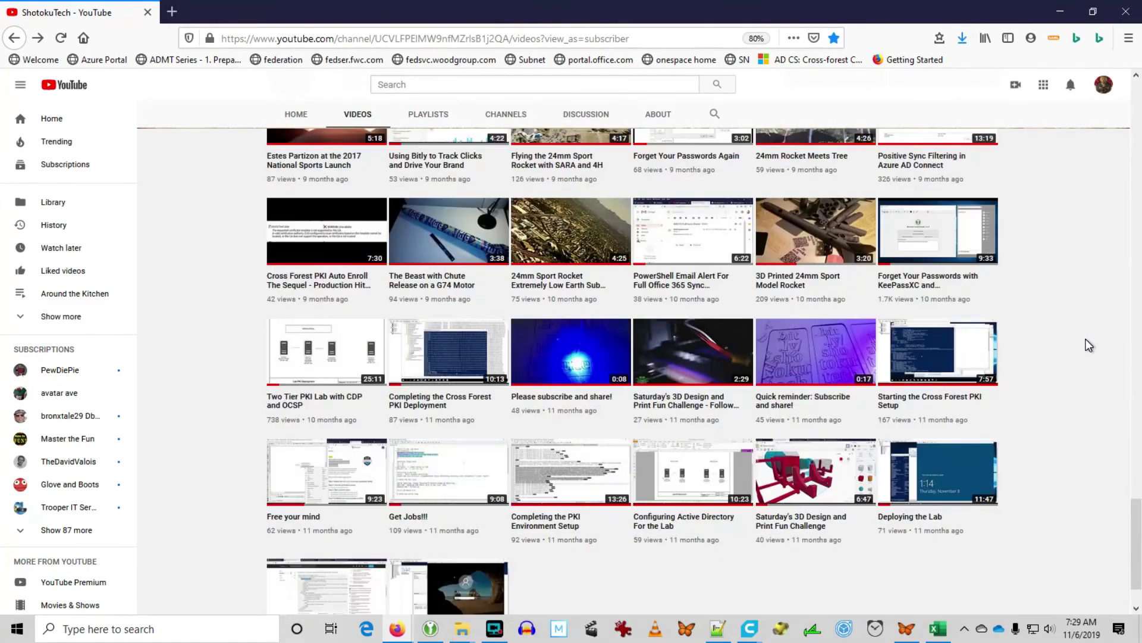
pyautogui.scroll(-2, 1089, 345)
pyautogui.scroll(15, 1089, 345)
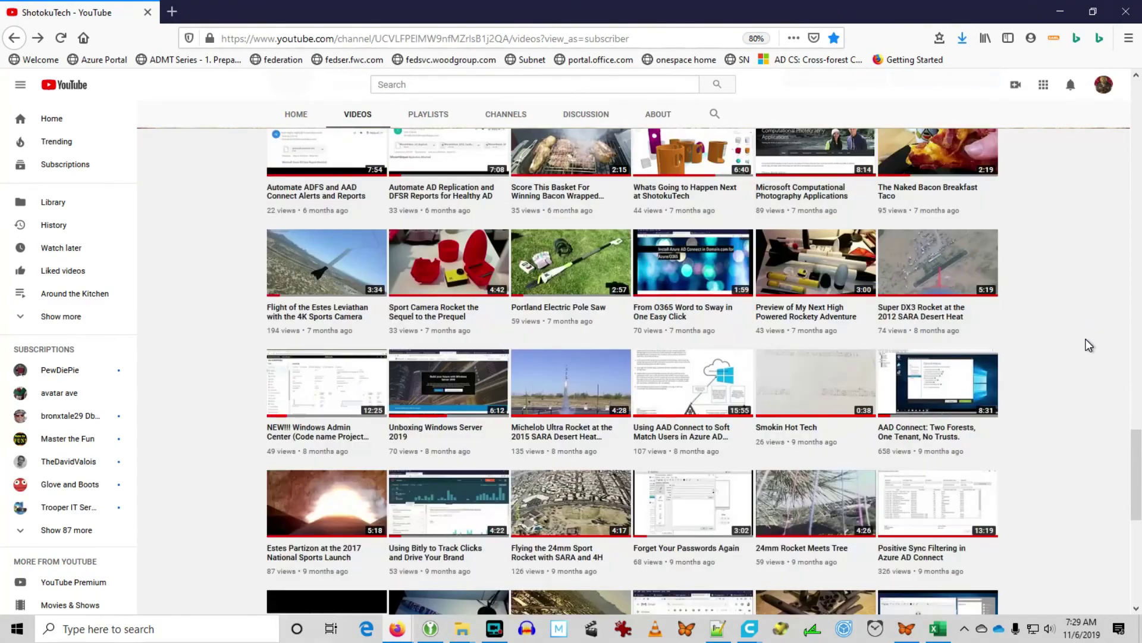